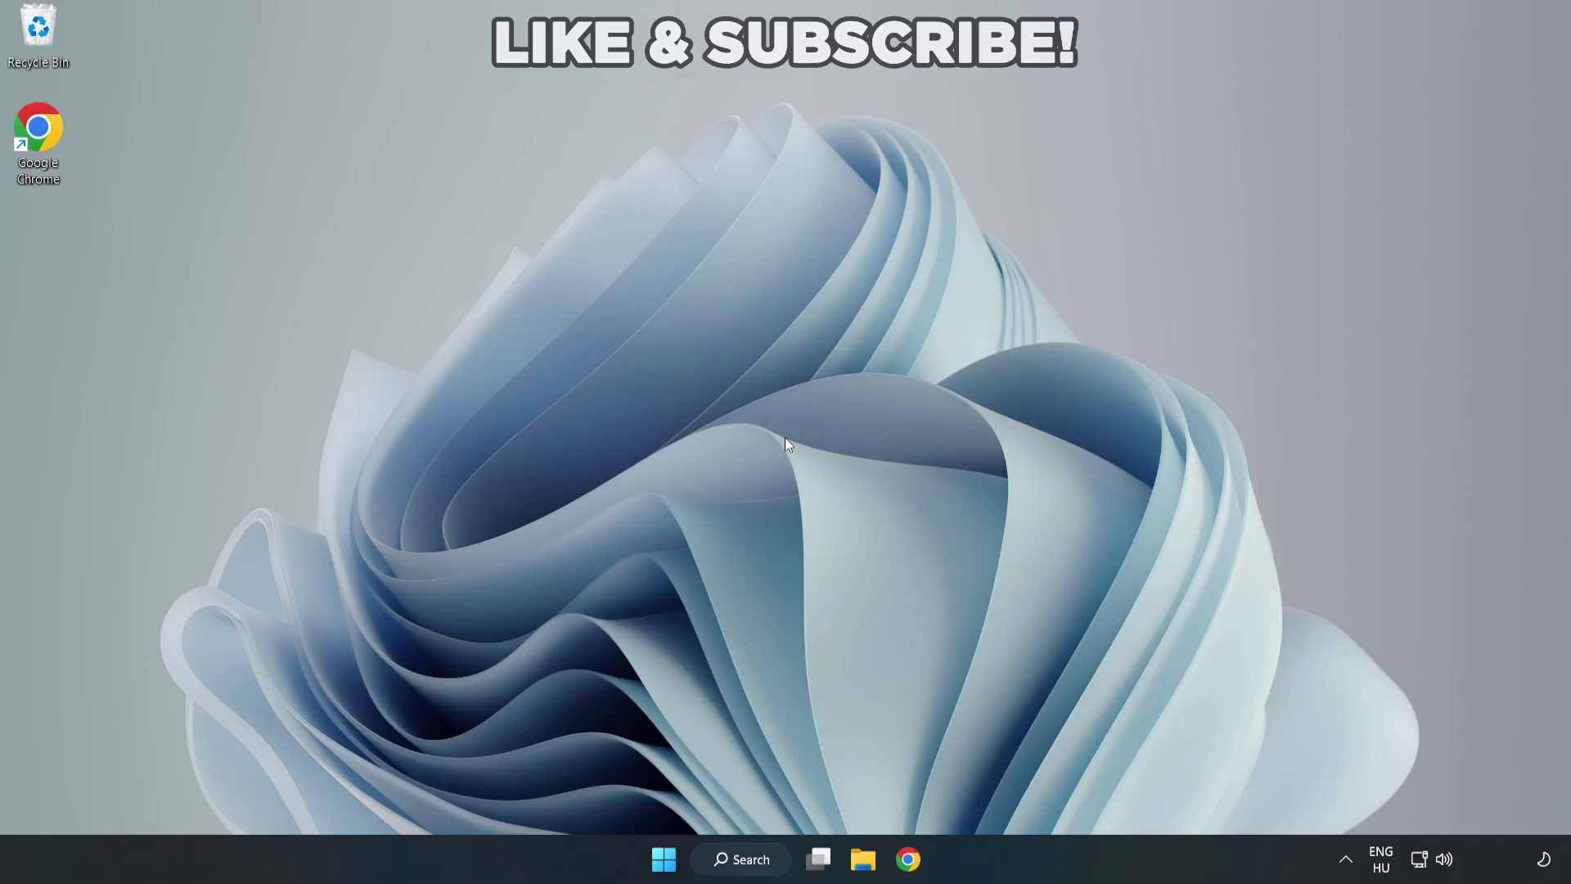
Step: Search Windows for 'device manager' and launch Device Manager from the best match
left_click(765, 866)
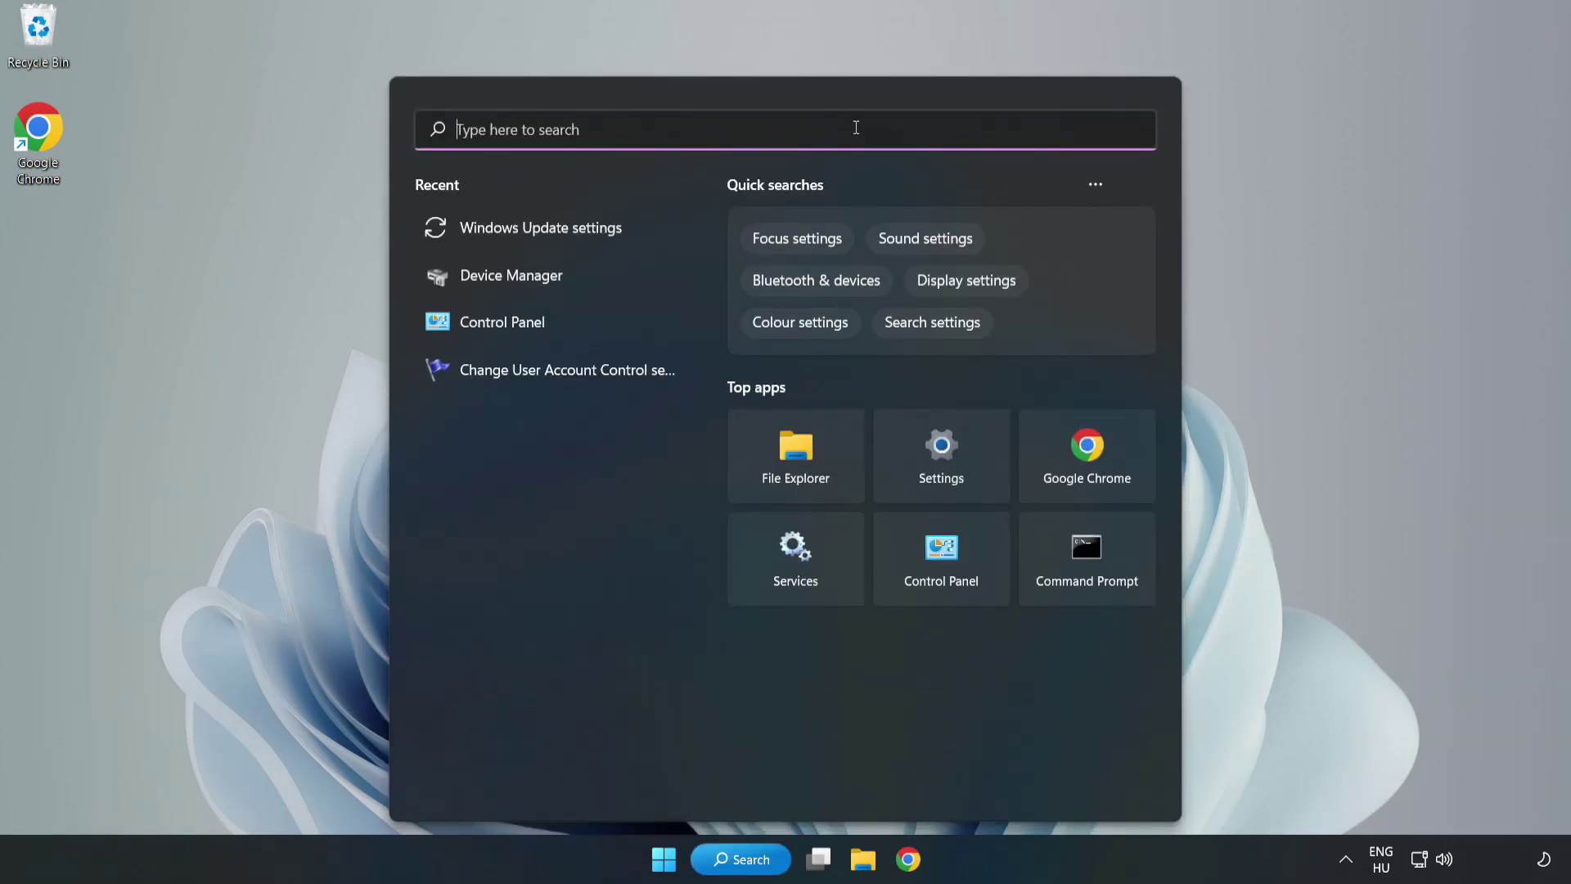
type("devic")
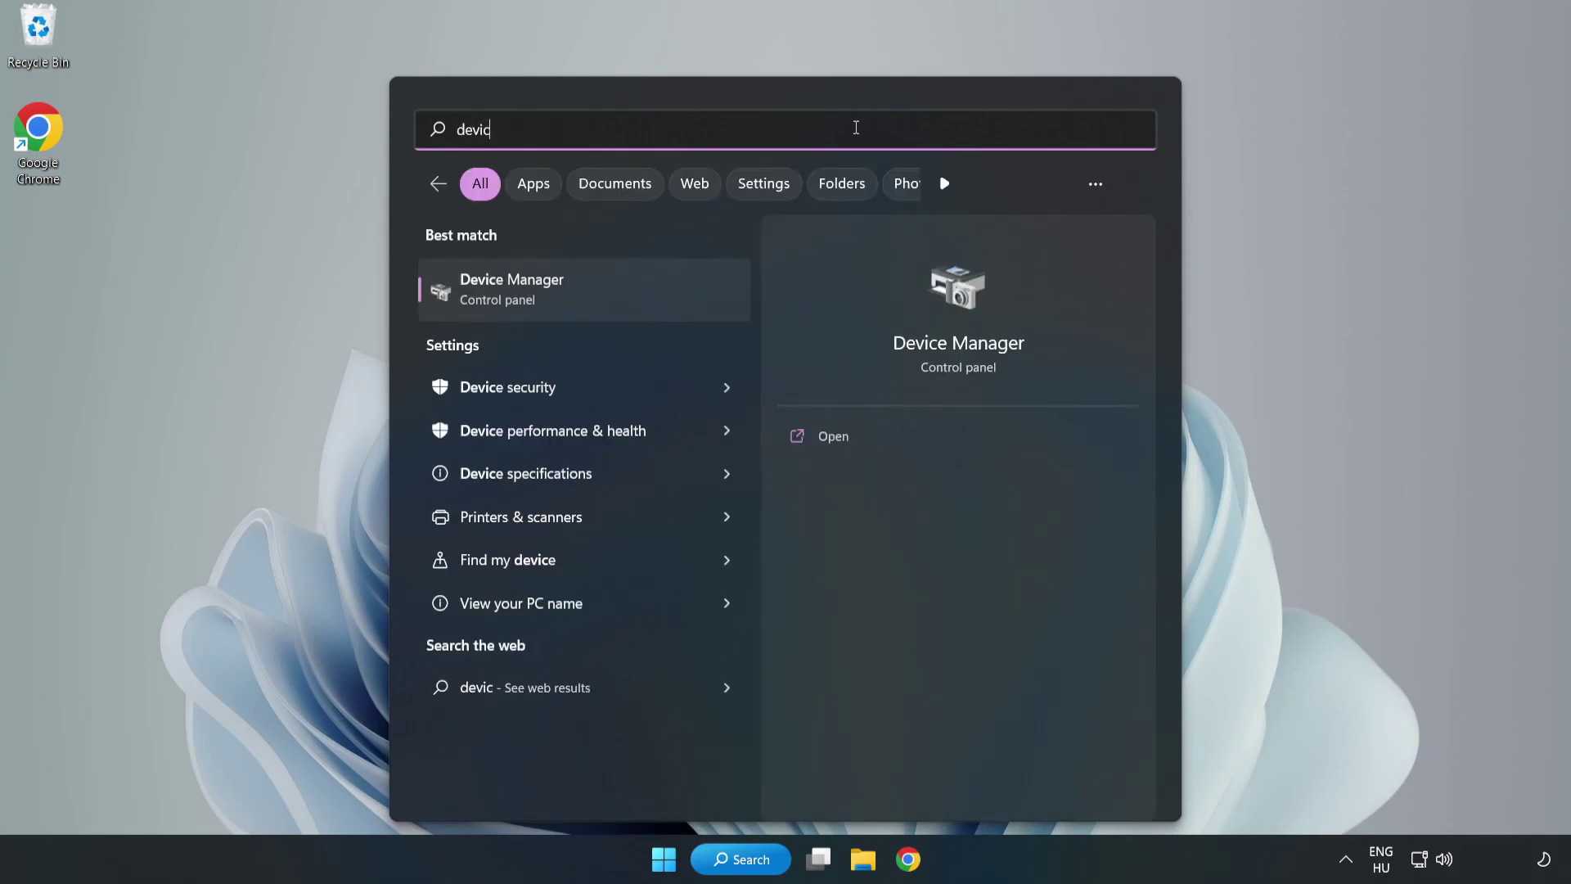
type("e manager")
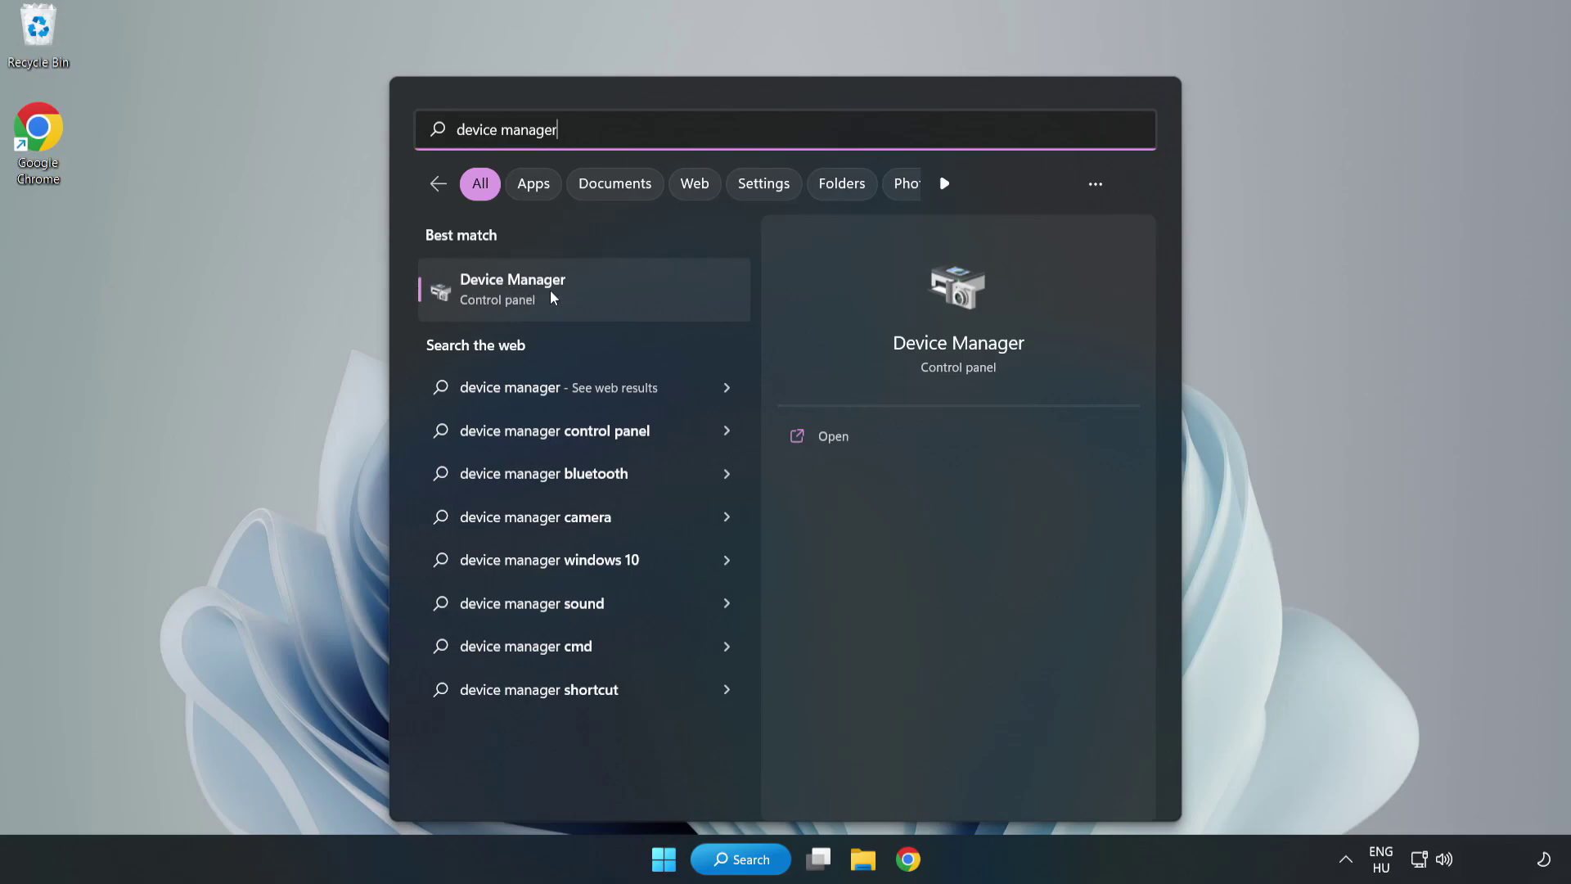
left_click(586, 303)
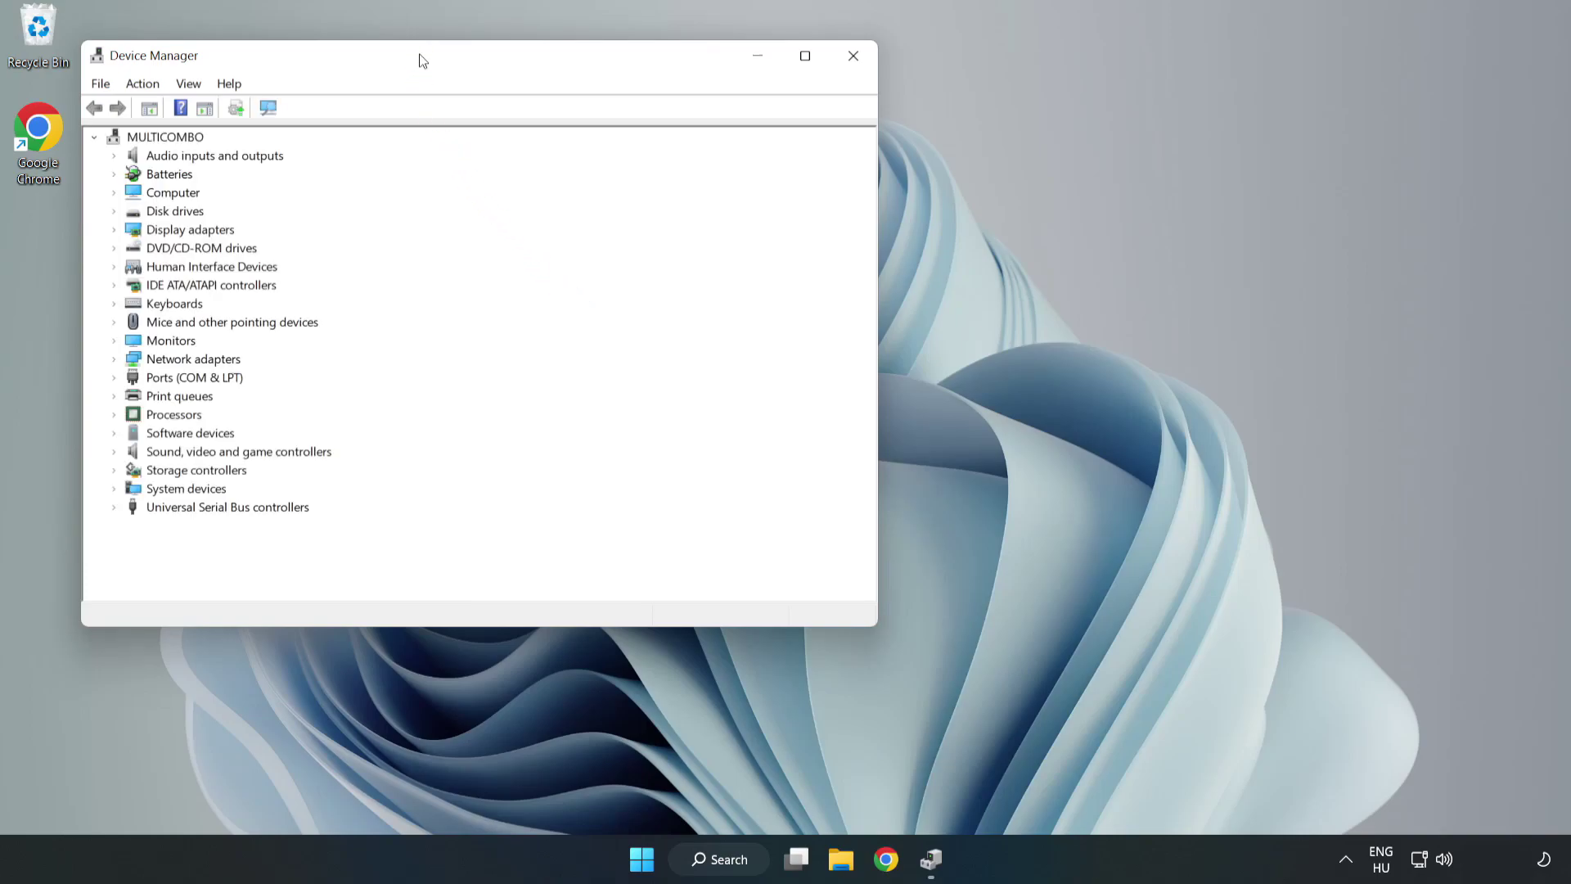
Step: Update the VMware SVGA 3D display driver automatically; Windows reports the best driver is already installed
left_click_drag(420, 57, 700, 142)
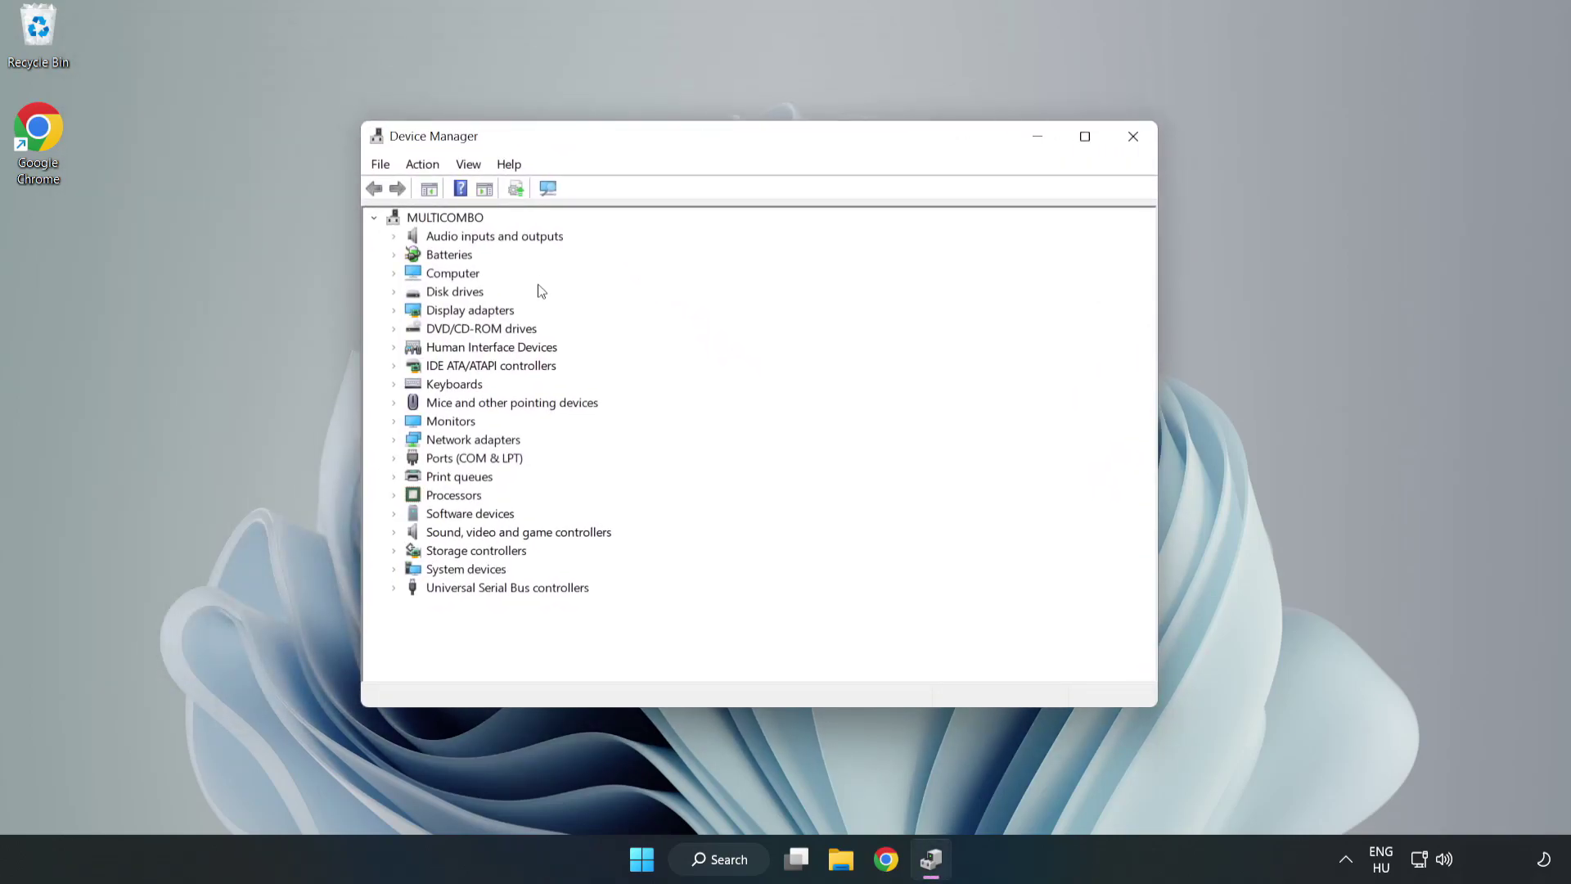
left_click(422, 312)
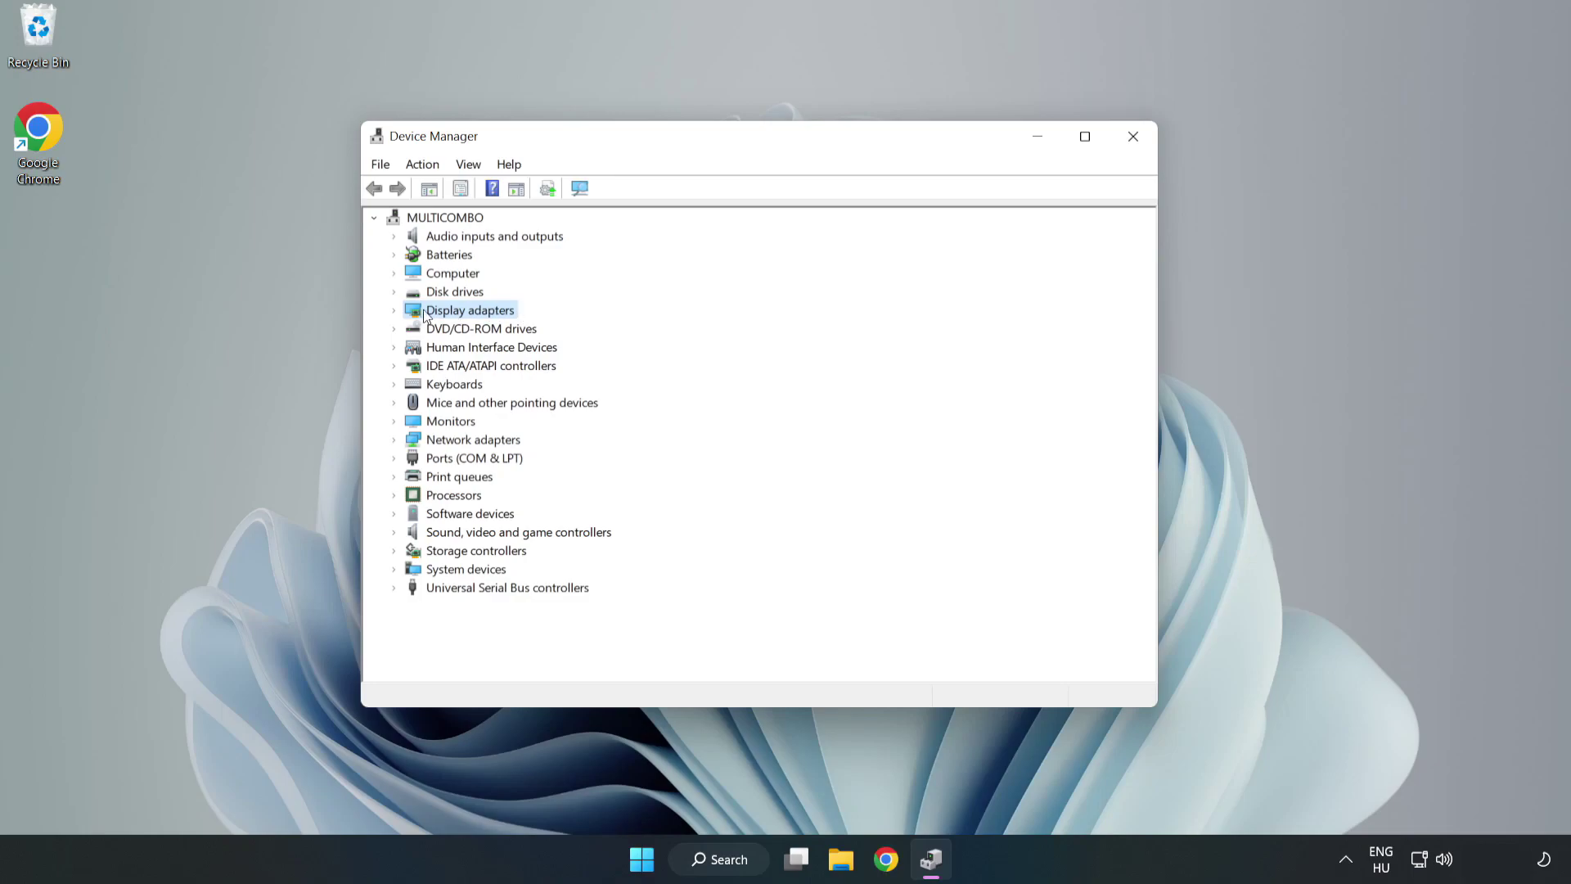
left_click(395, 311)
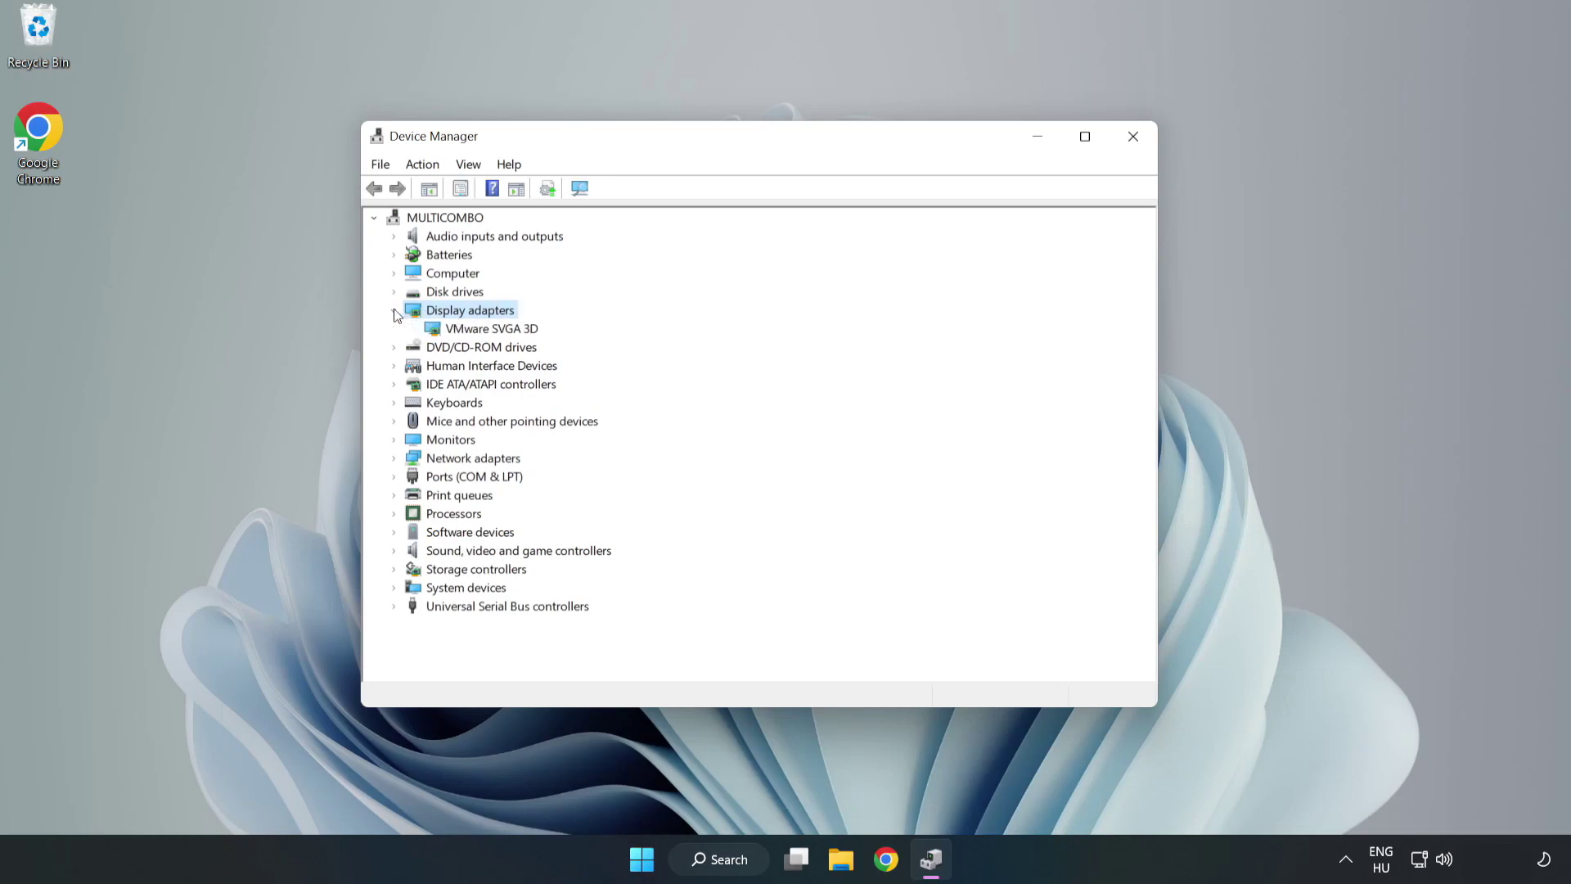
left_click(491, 329)
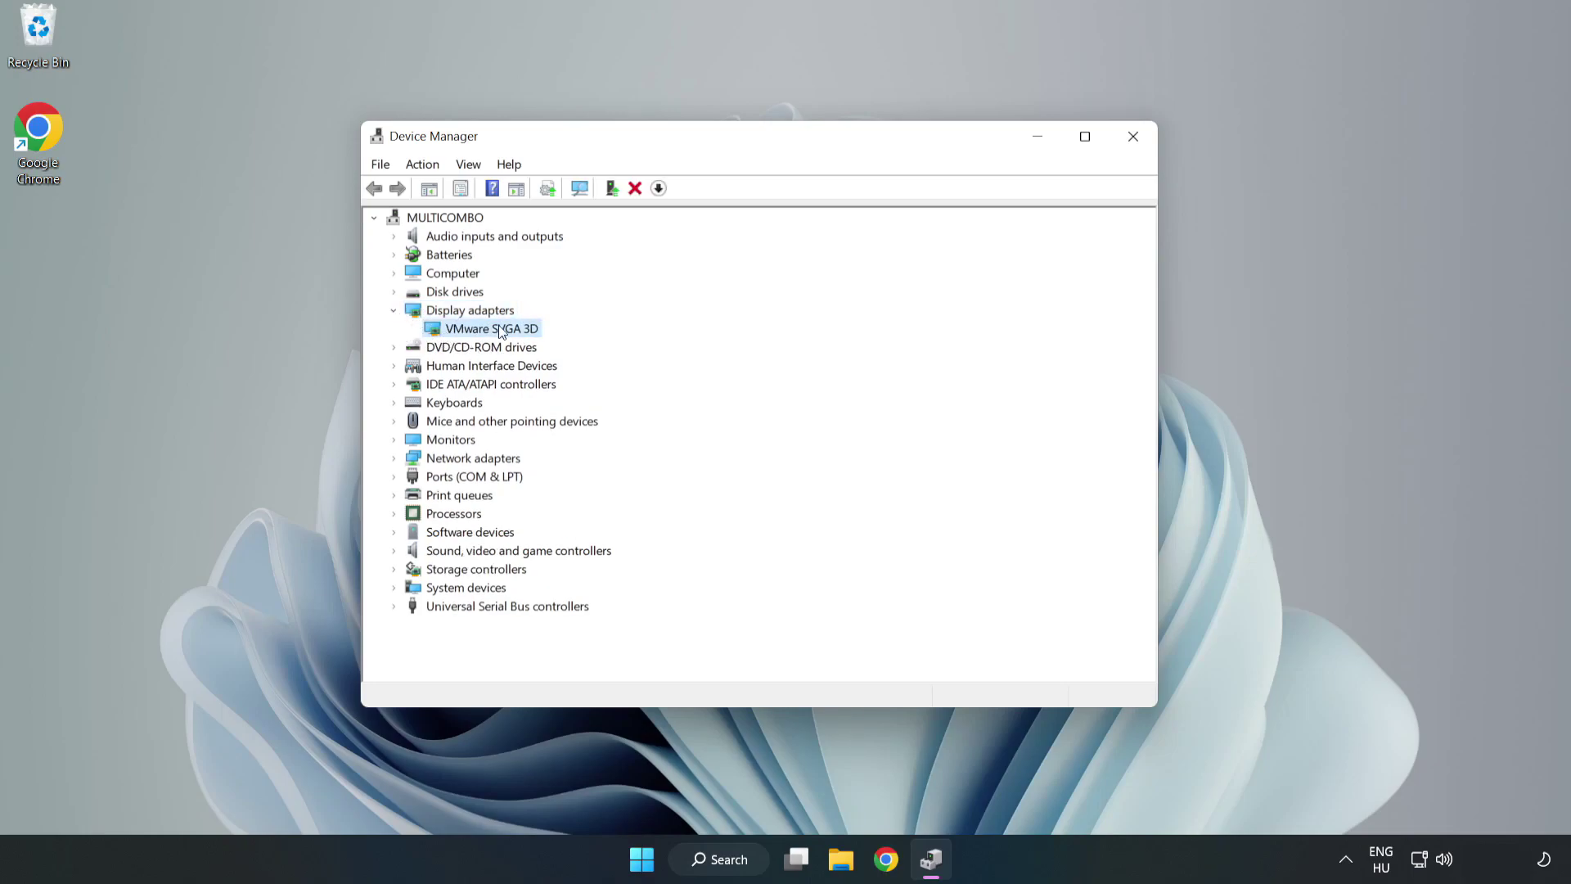
right_click(488, 329)
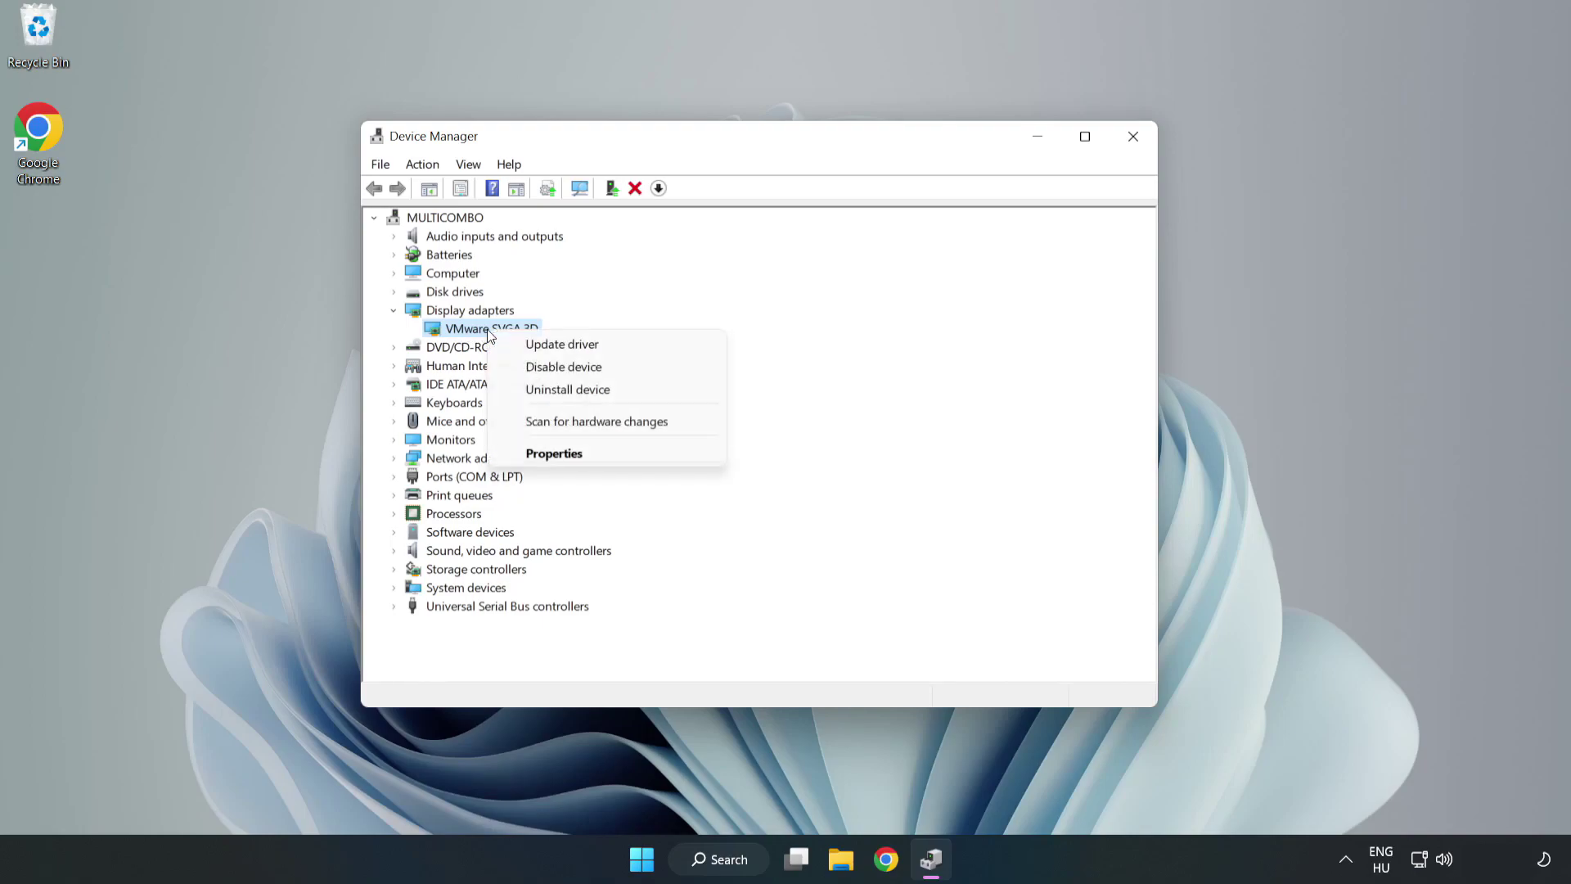
left_click(610, 344)
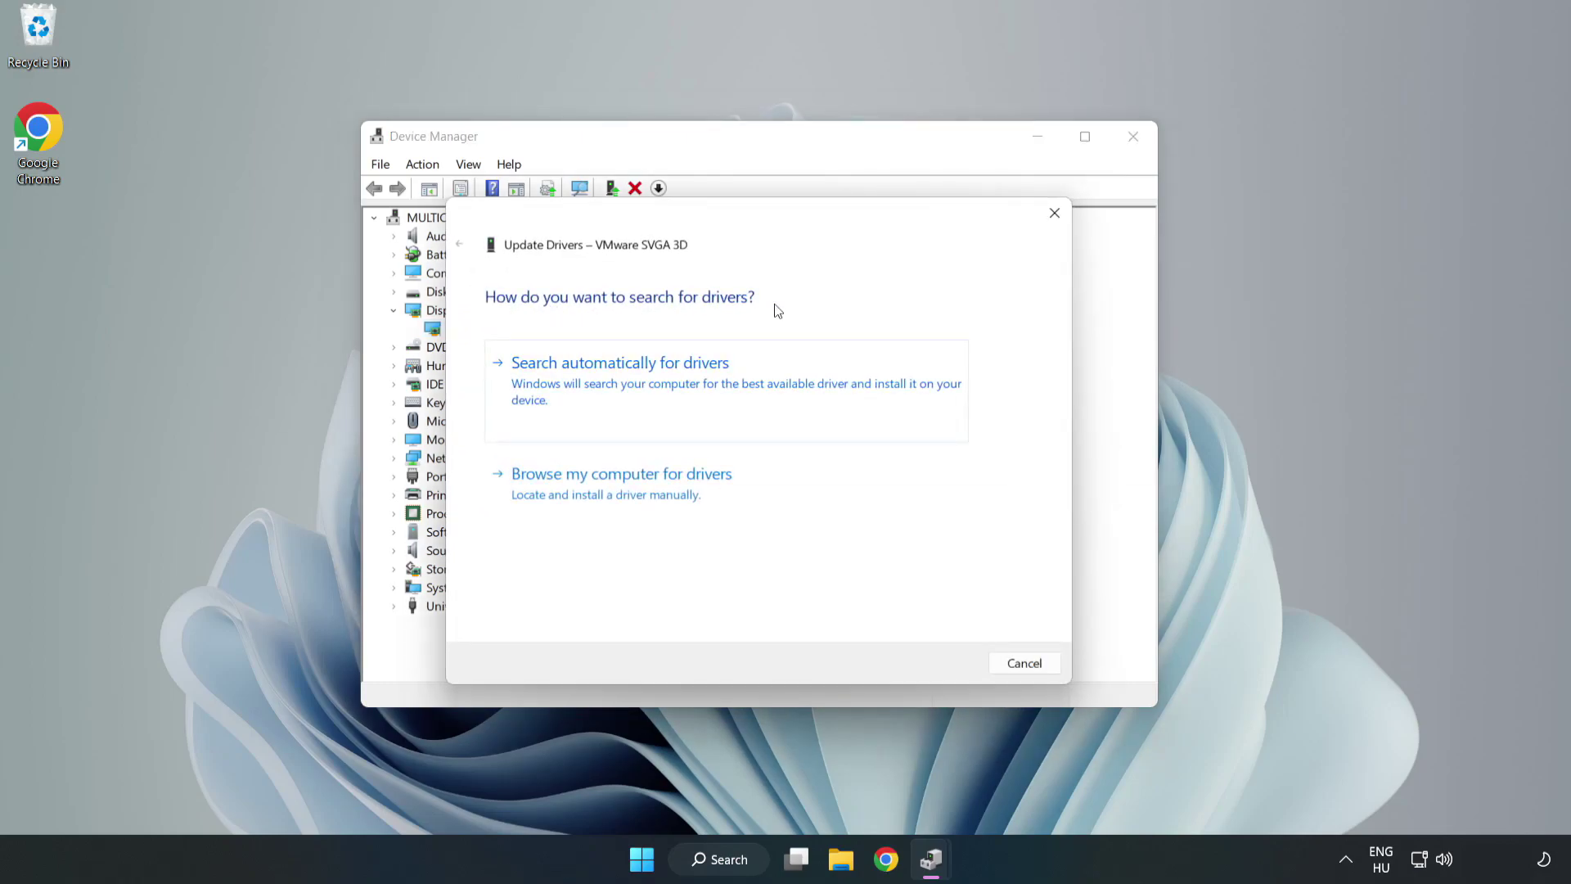
left_click(626, 383)
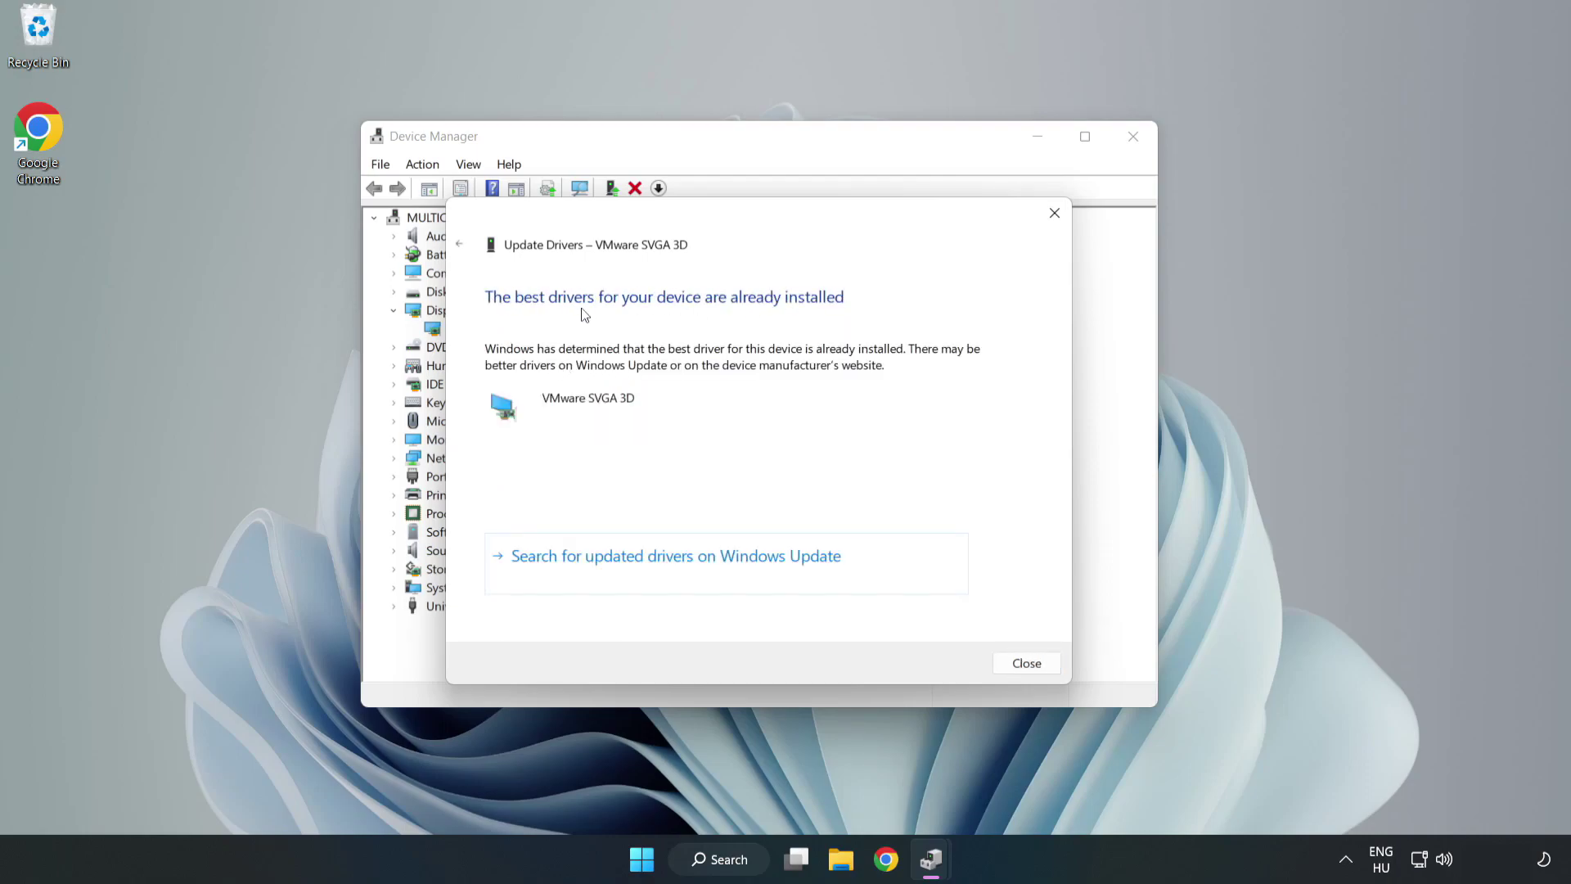
left_click(1030, 665)
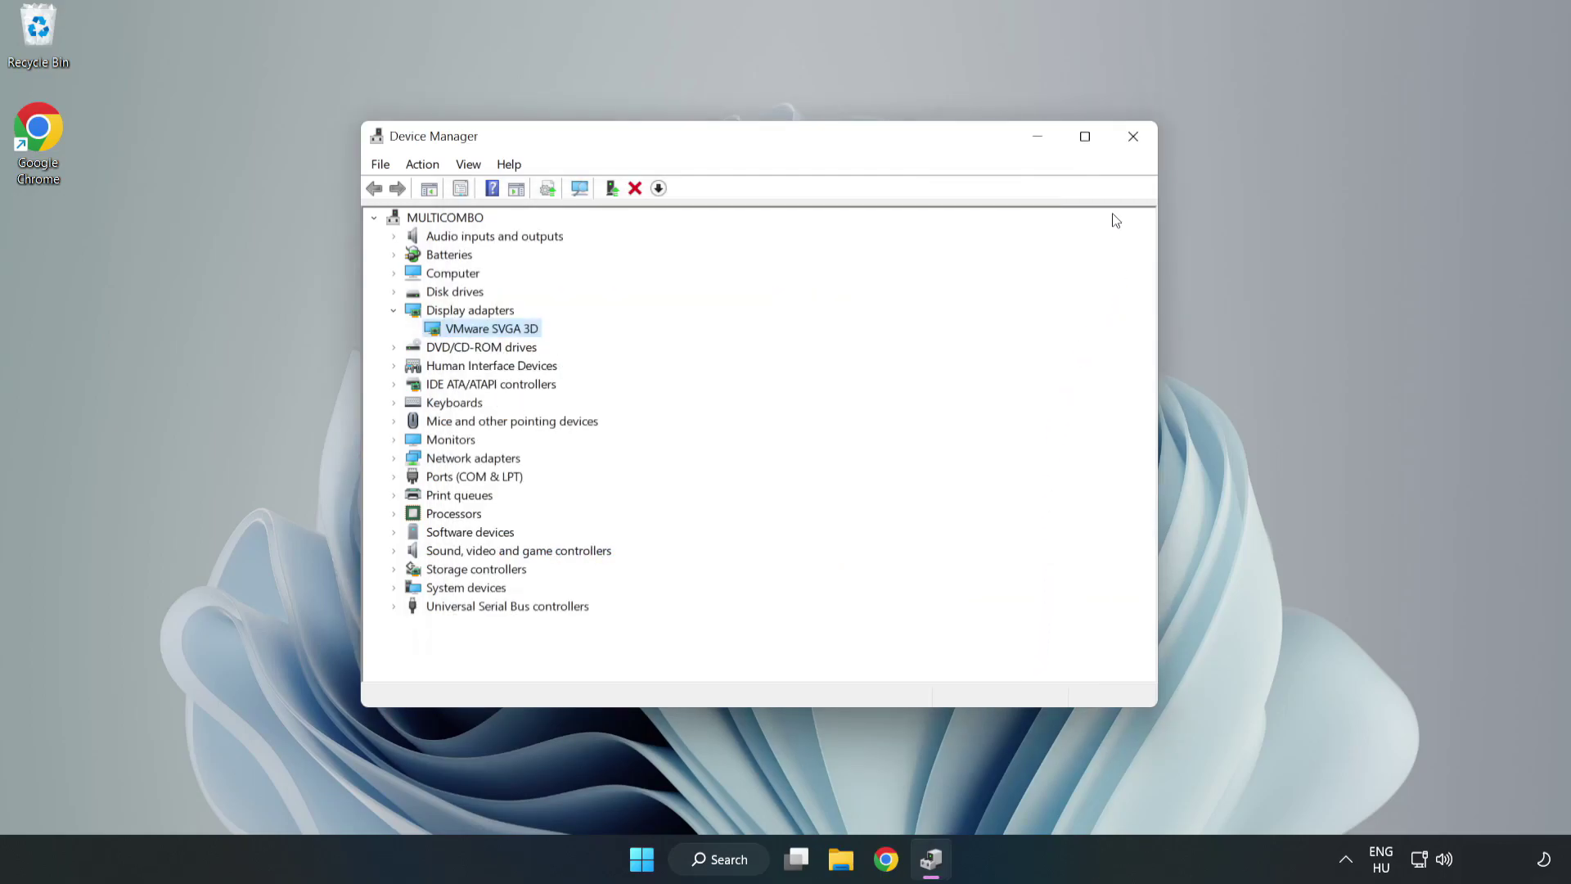
Step: Close Device Manager and search Windows for 'updates'
left_click(1134, 139)
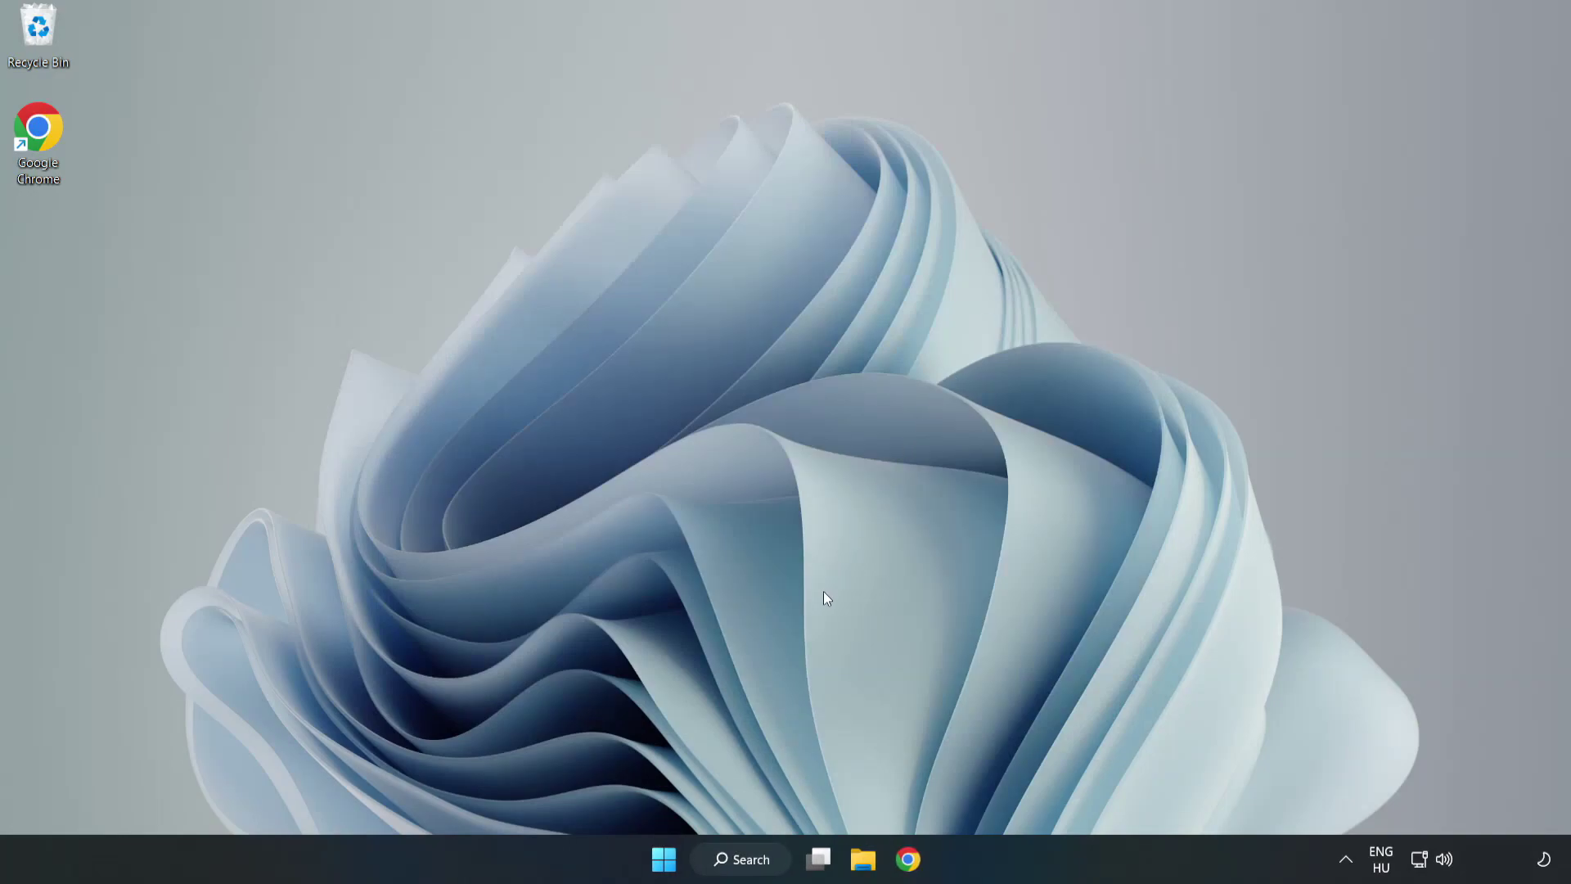
left_click(724, 860)
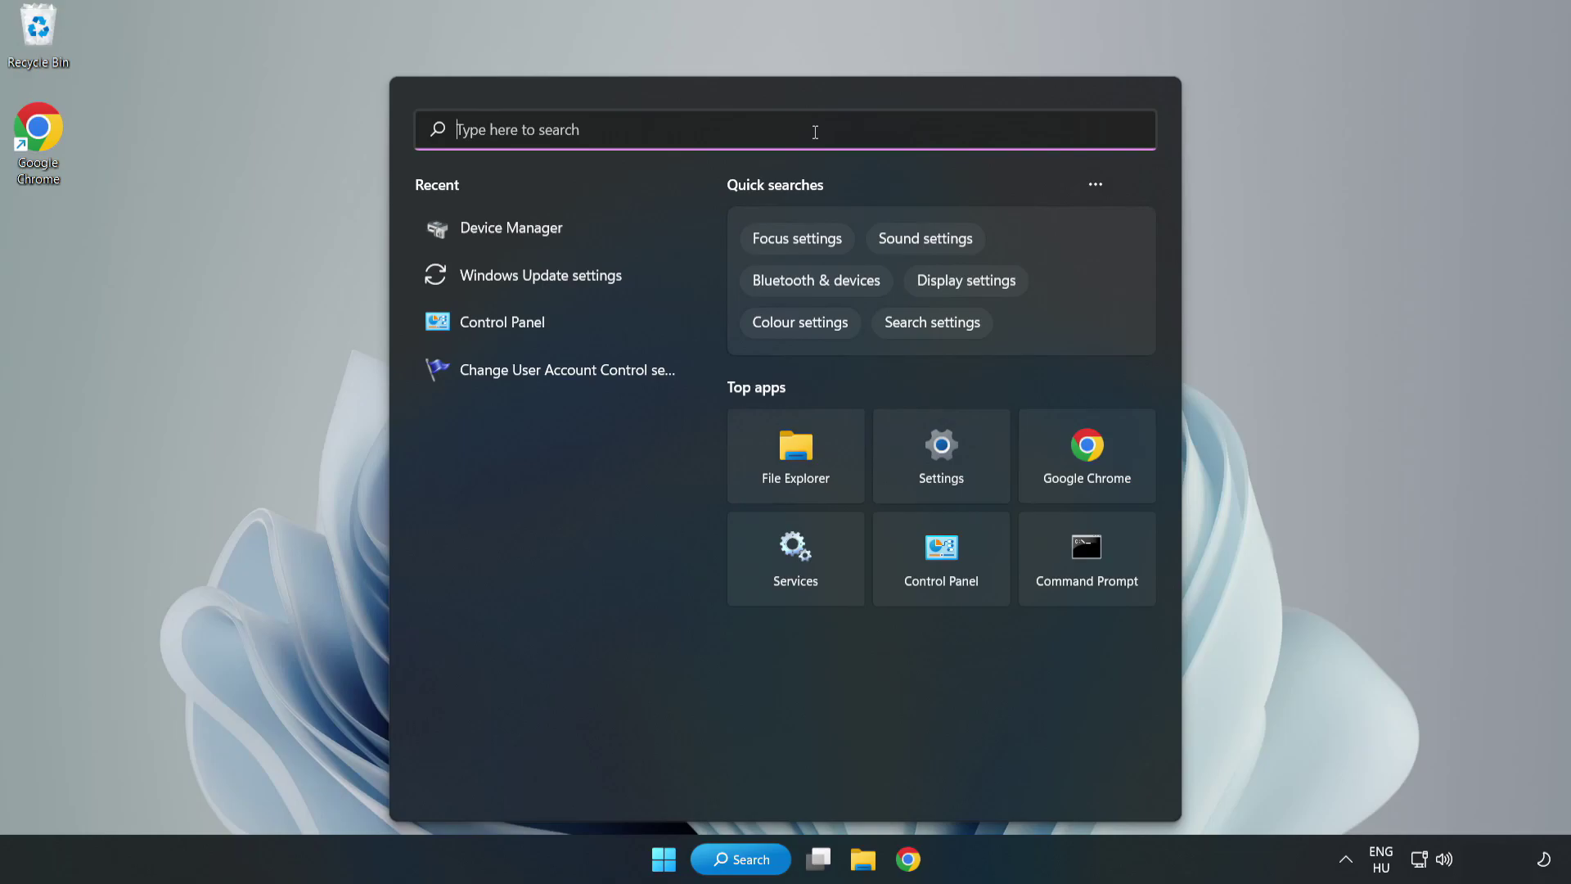
type("updates")
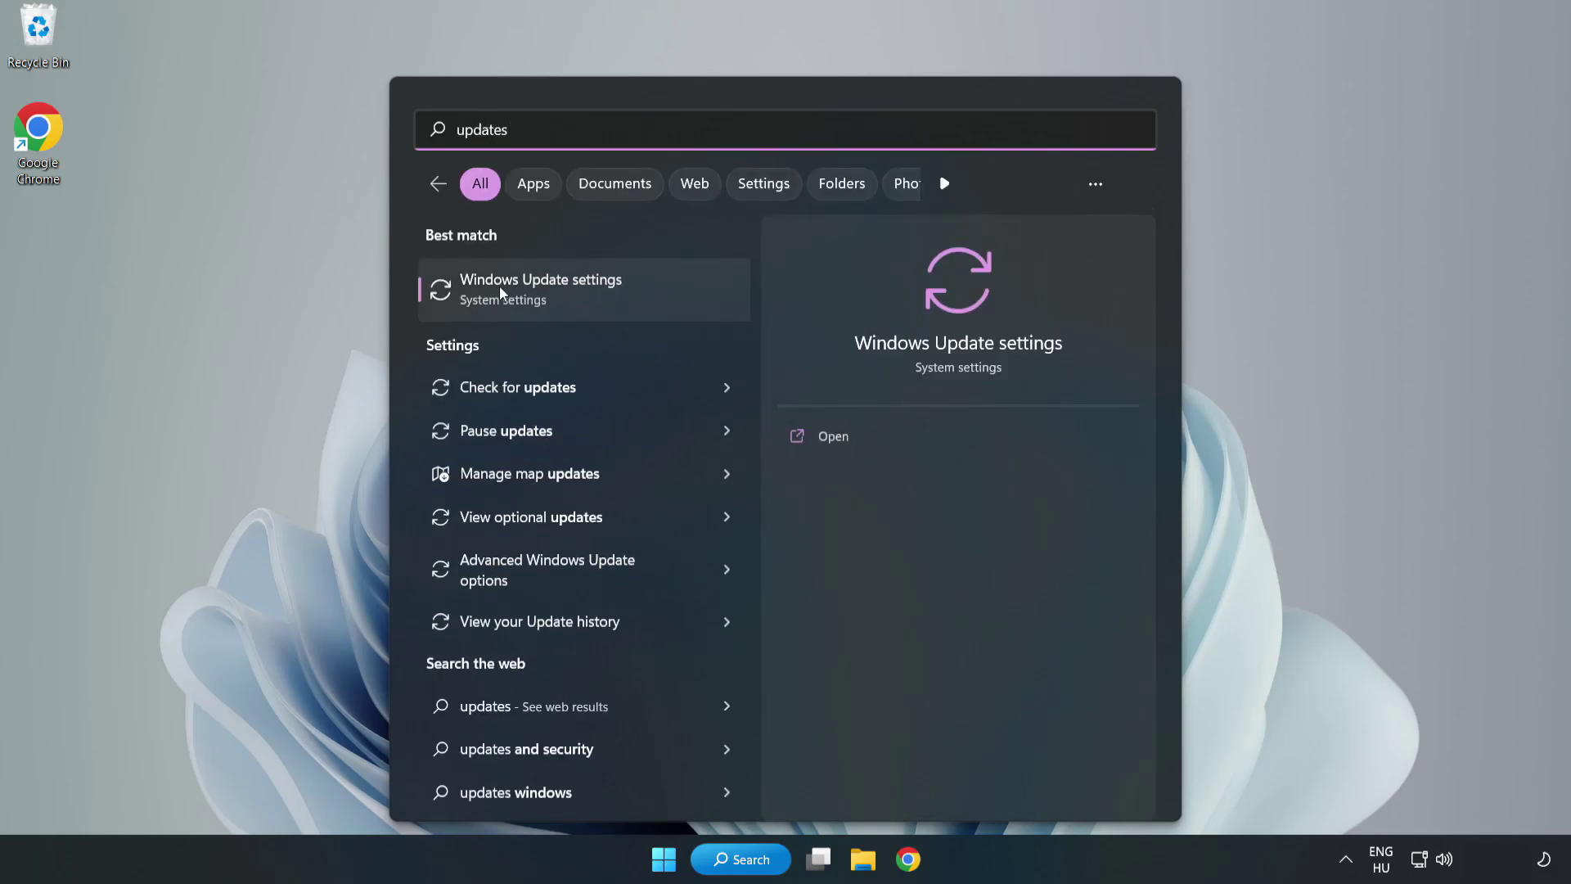
Step: Check for updates in maximized Windows Update settings, then close Settings
left_click(559, 293)
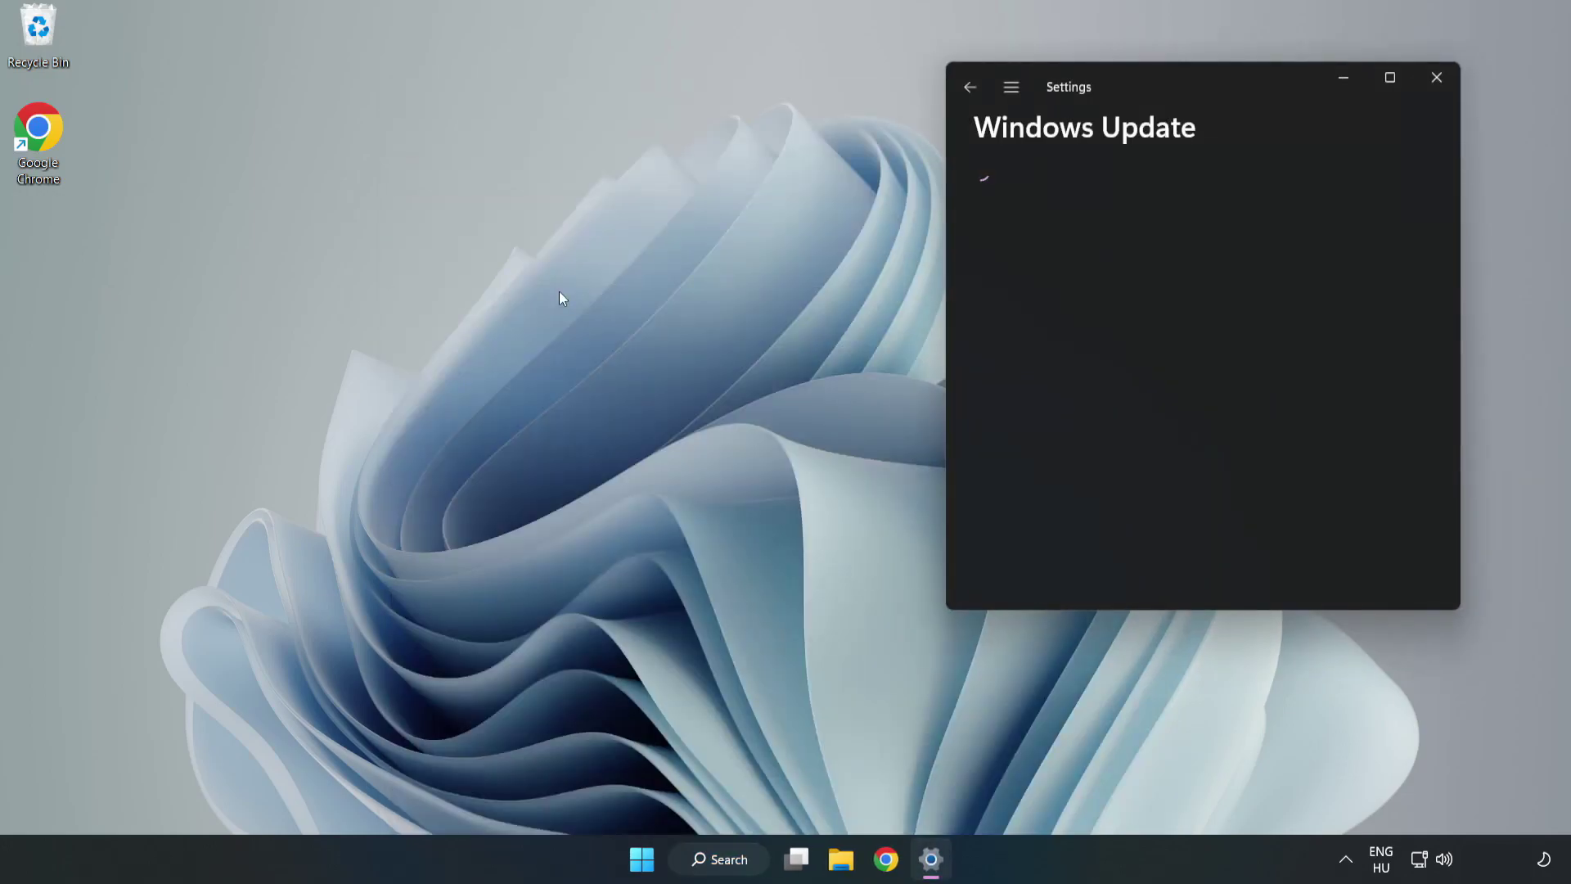
left_click(1390, 76)
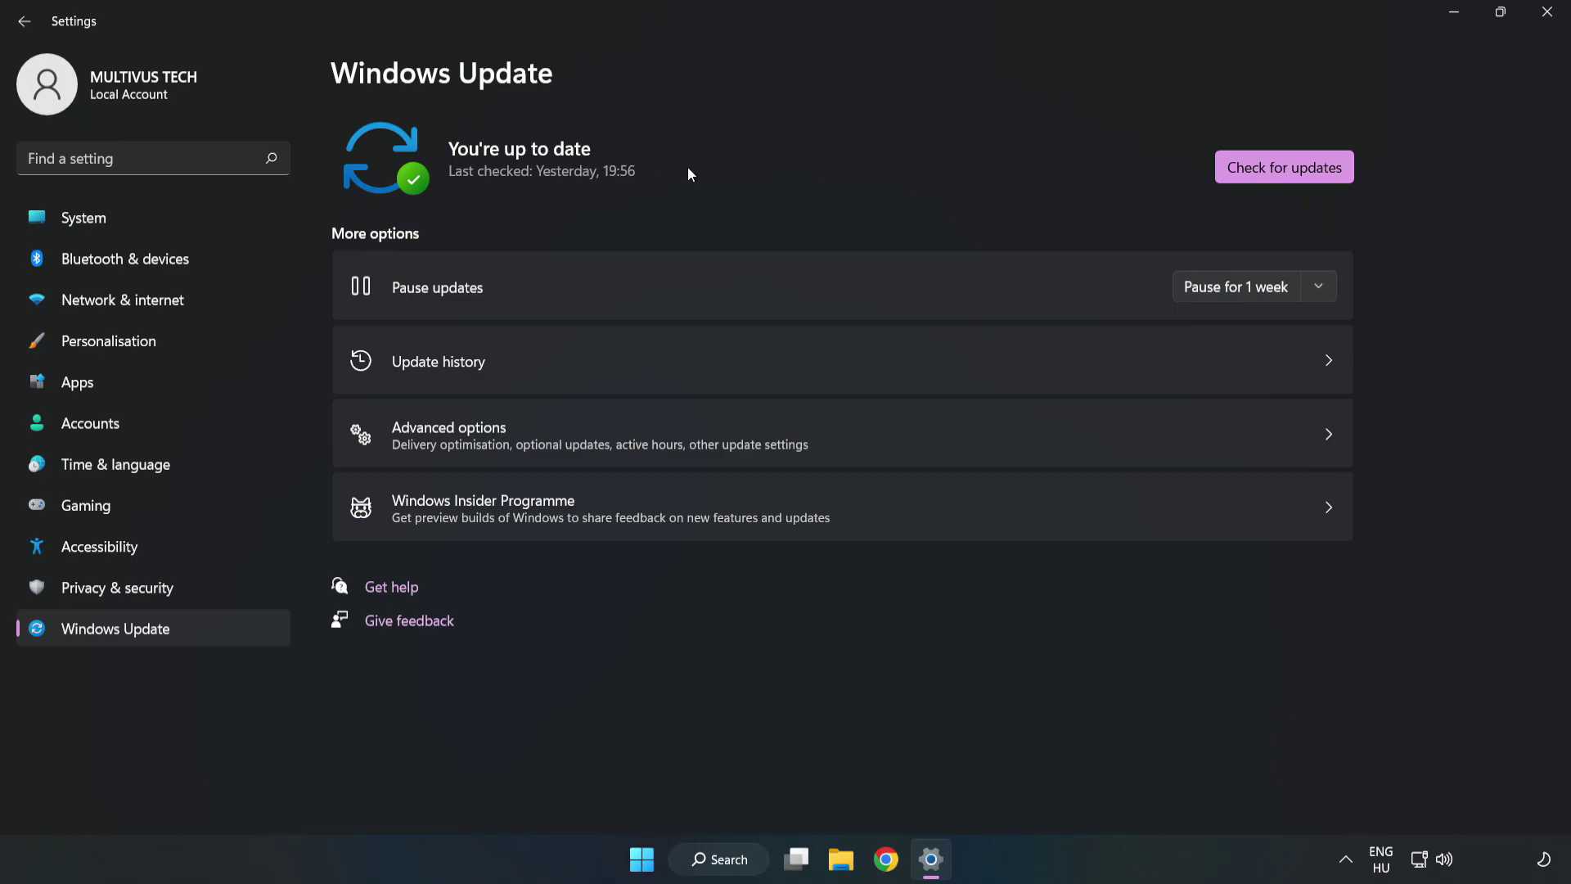
left_click(1290, 170)
left_click(1550, 13)
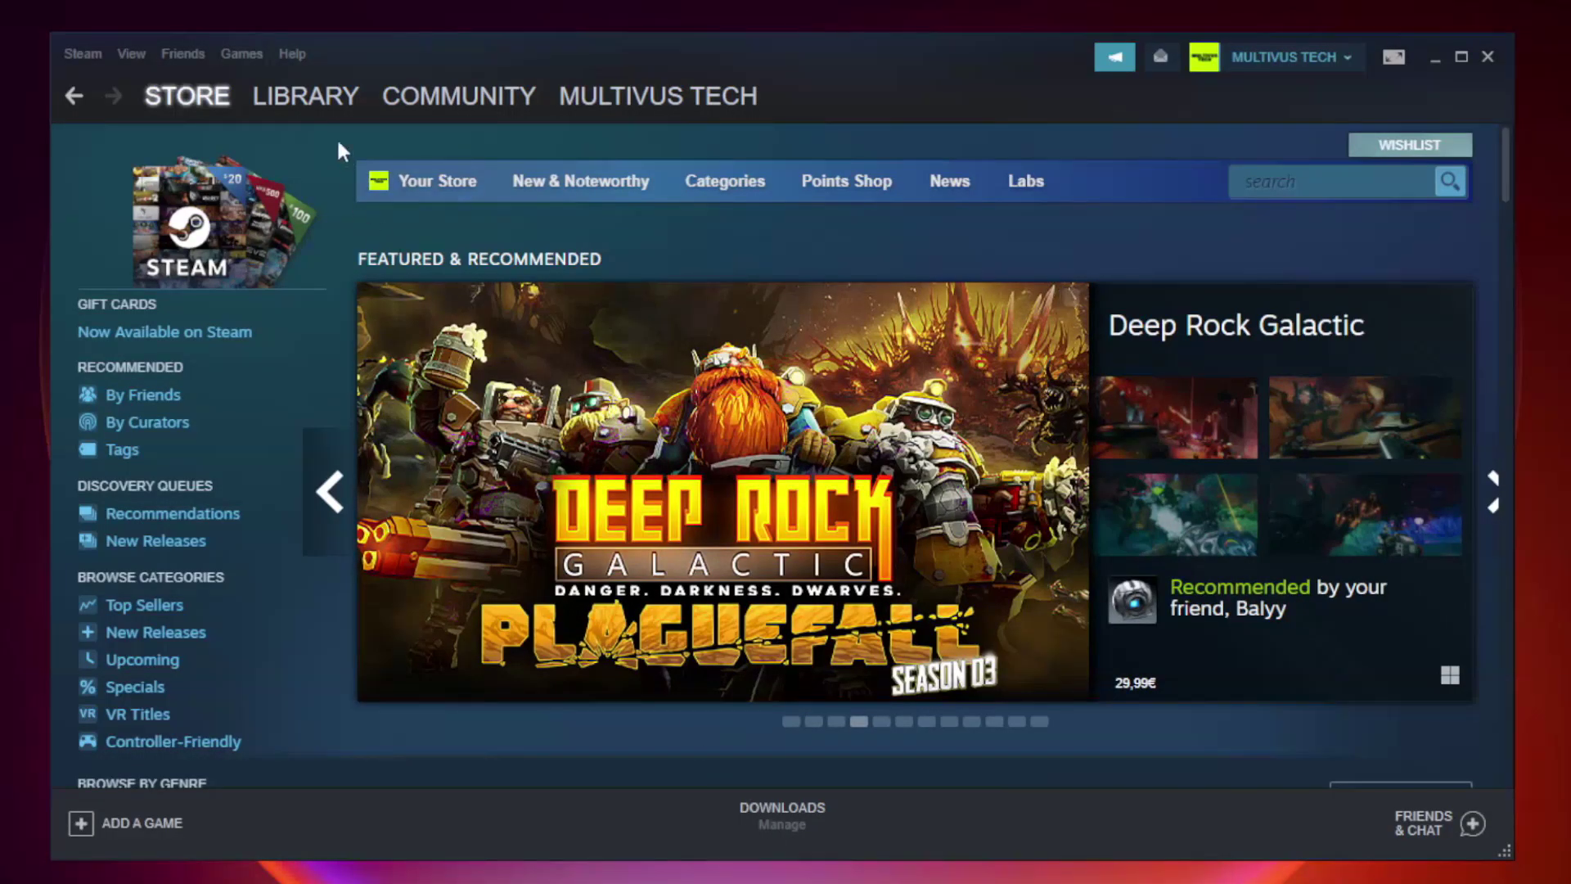
Step: Verify the integrity of the not-working game's files from its Steam Library Properties
mouse_move(332, 98)
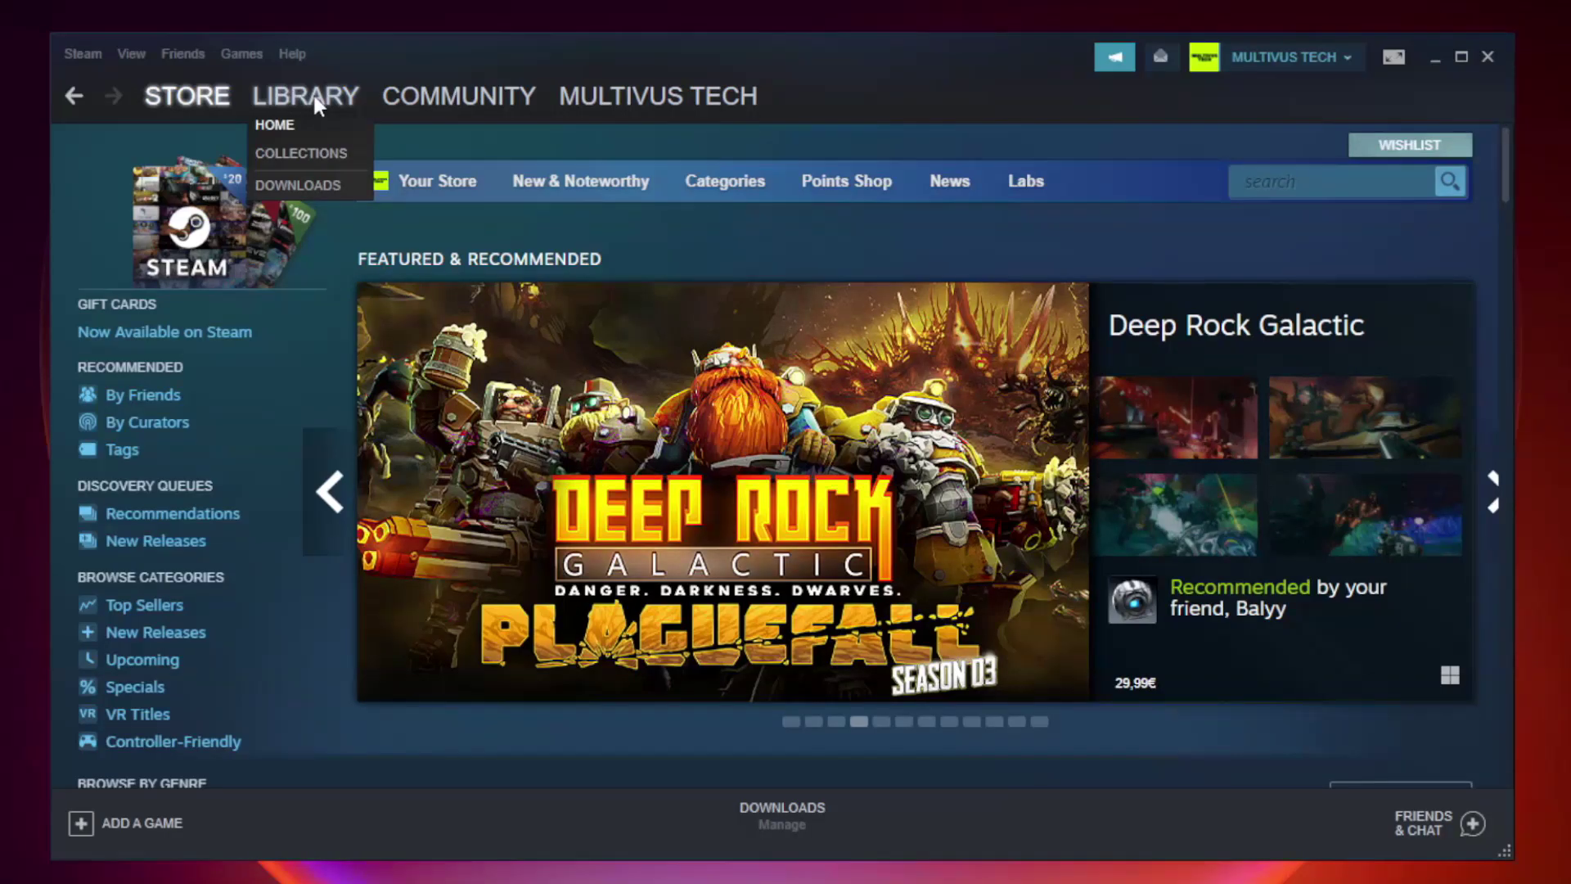
left_click(317, 104)
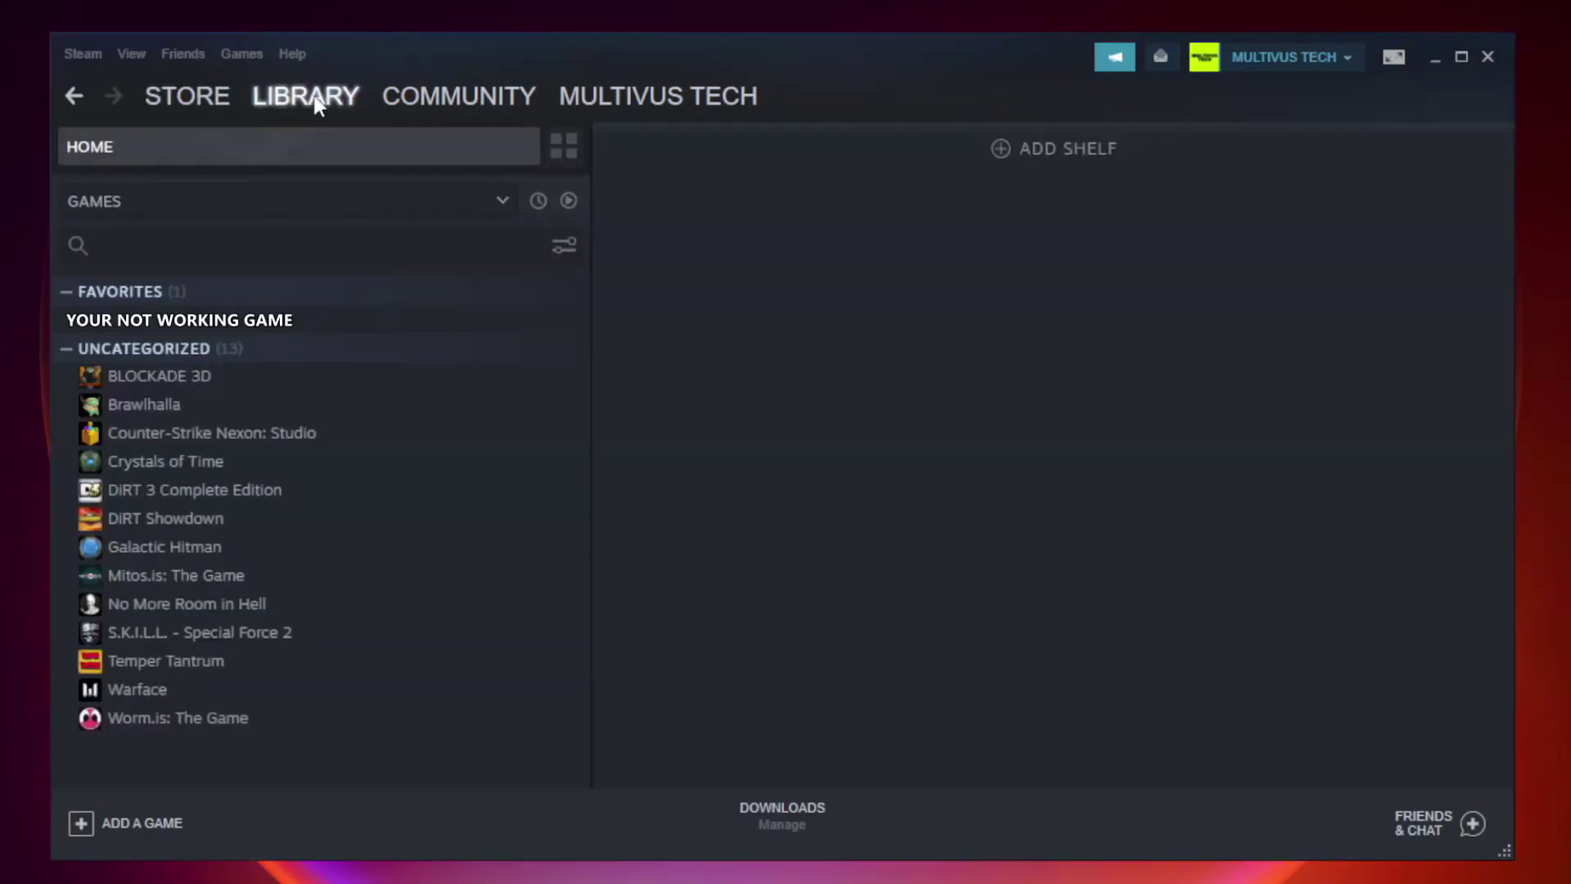
right_click(341, 328)
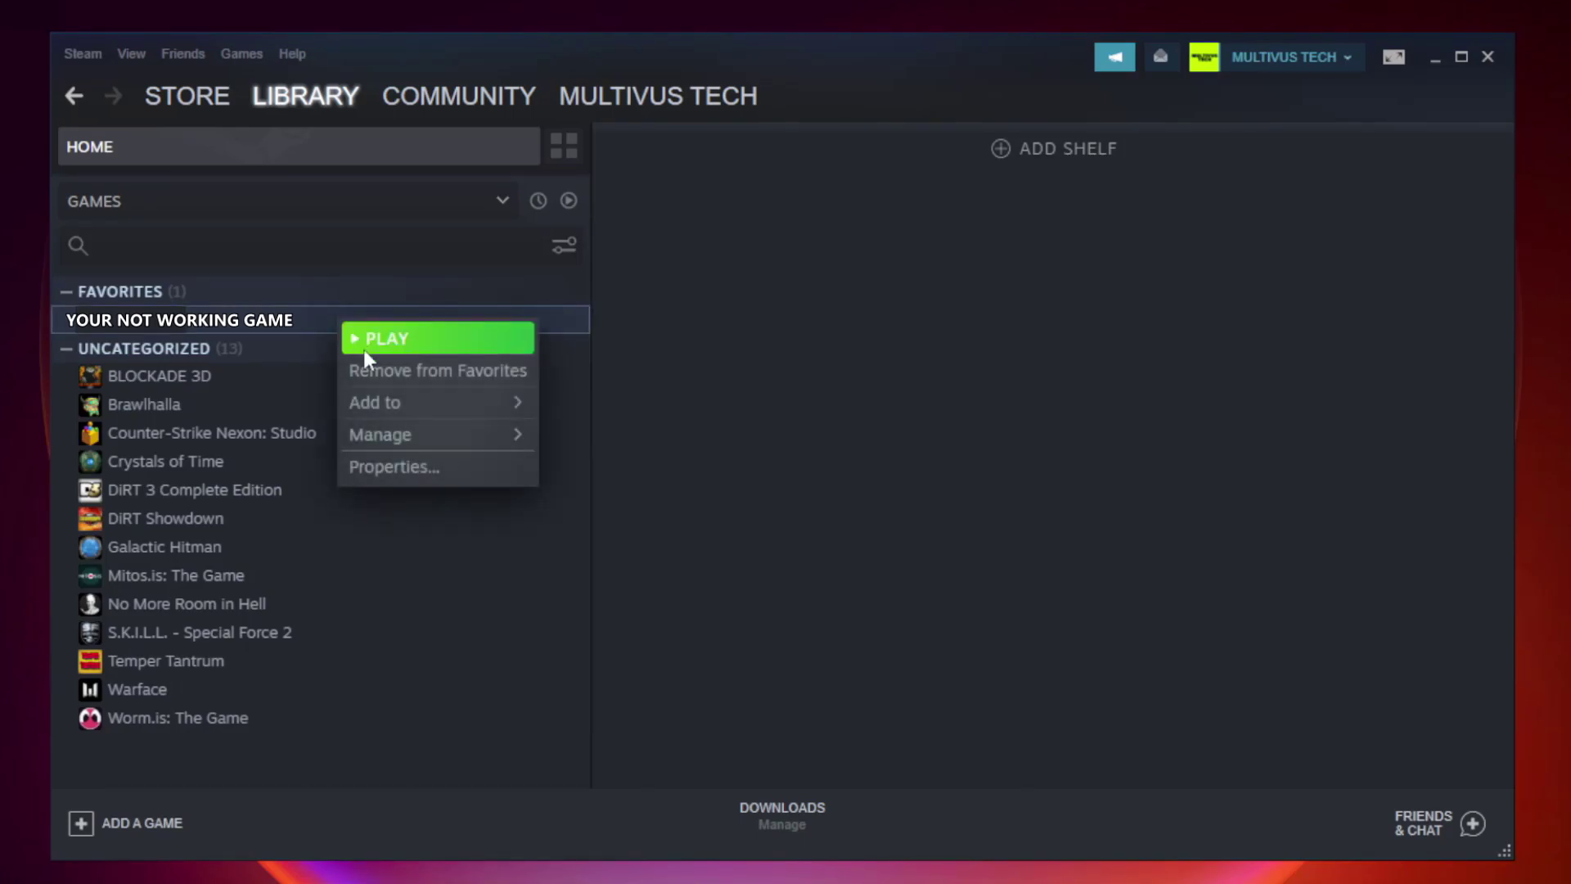
left_click(431, 468)
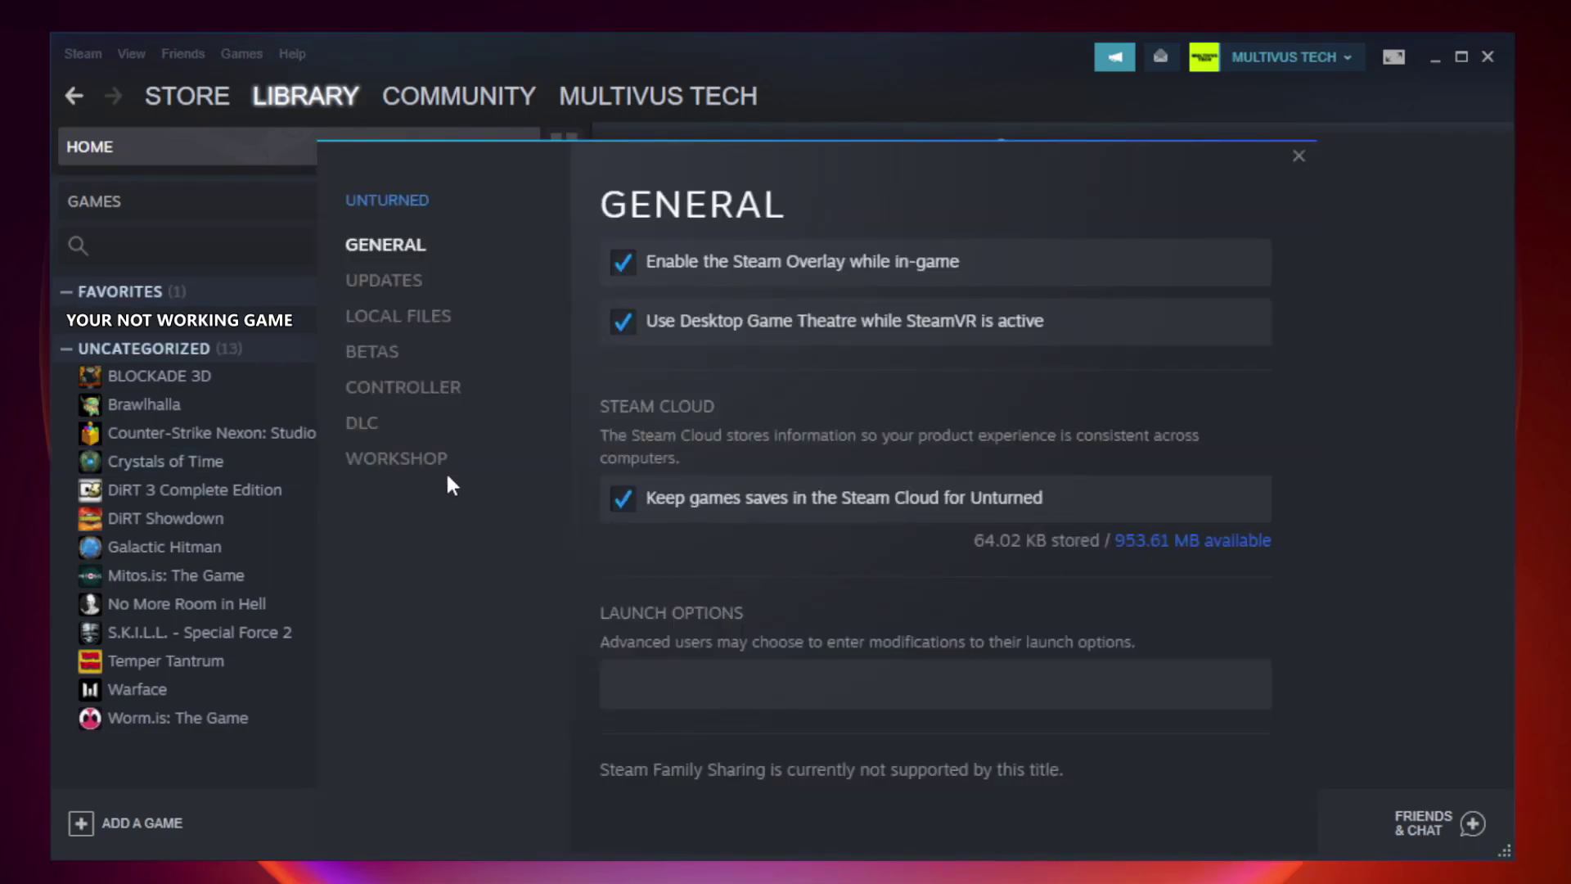
left_click(416, 323)
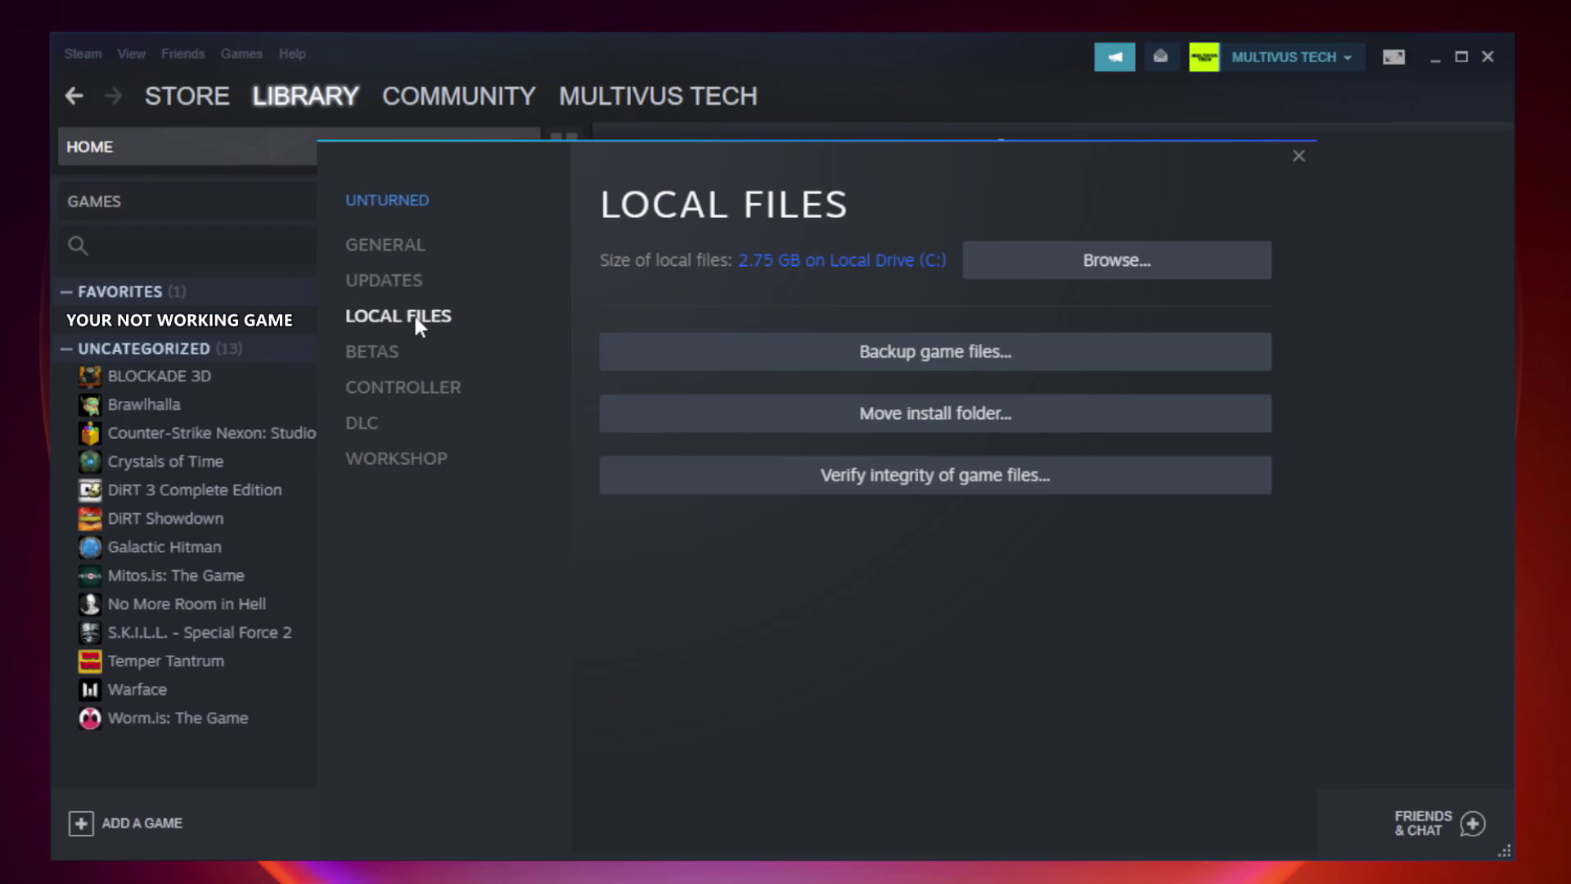
left_click(950, 485)
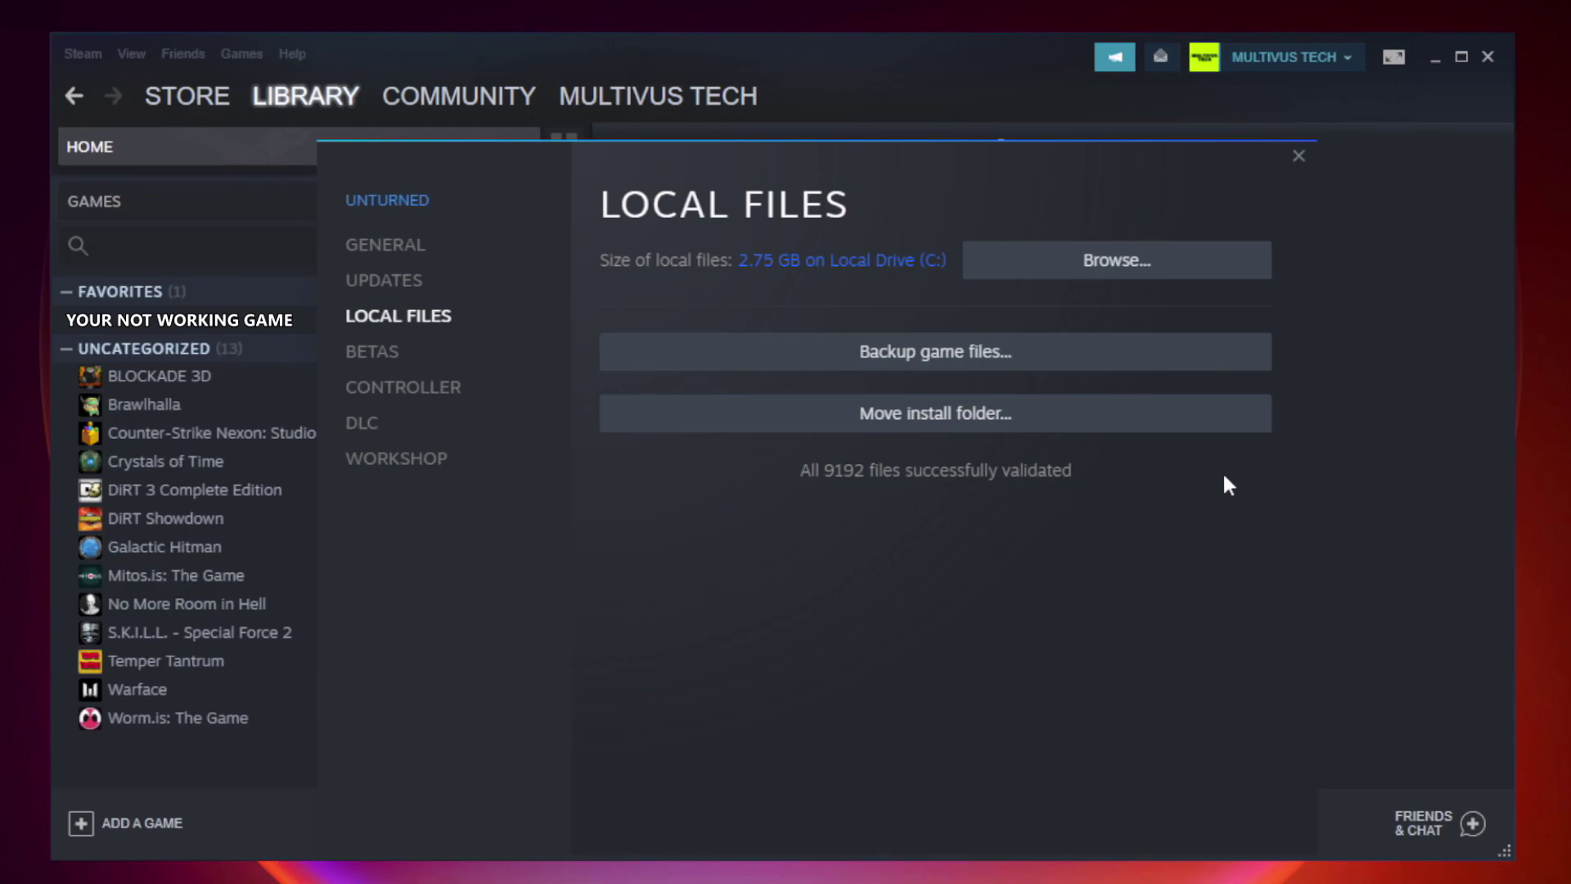
Step: Open the Properties of the YOUR NOT WORKING GAME shortcut in its install folder
left_click(1122, 279)
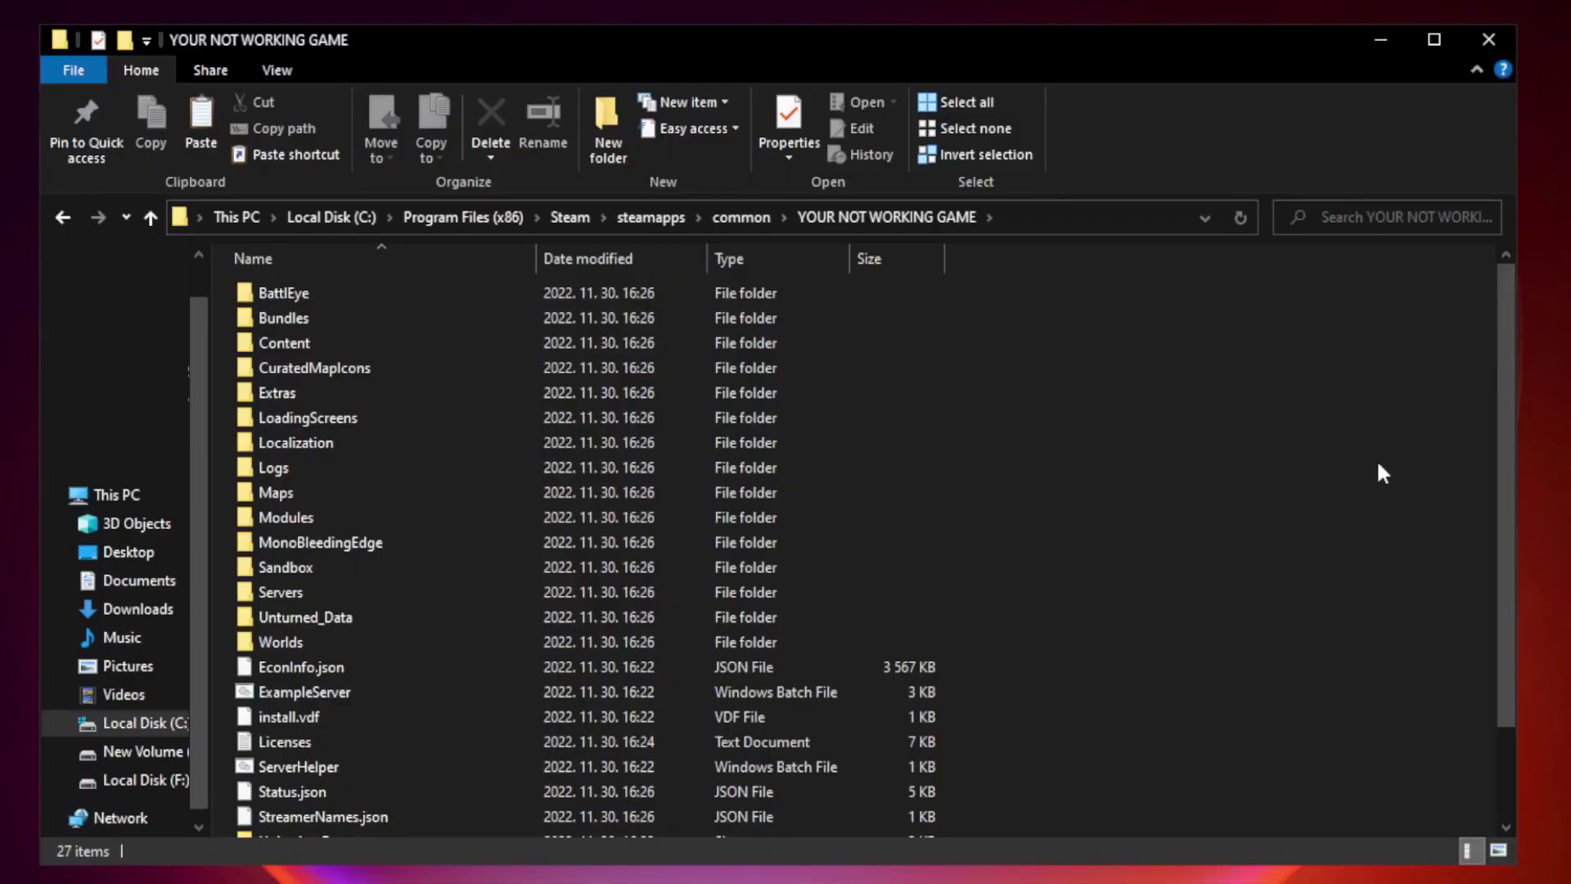
left_click_drag(1508, 429, 1511, 572)
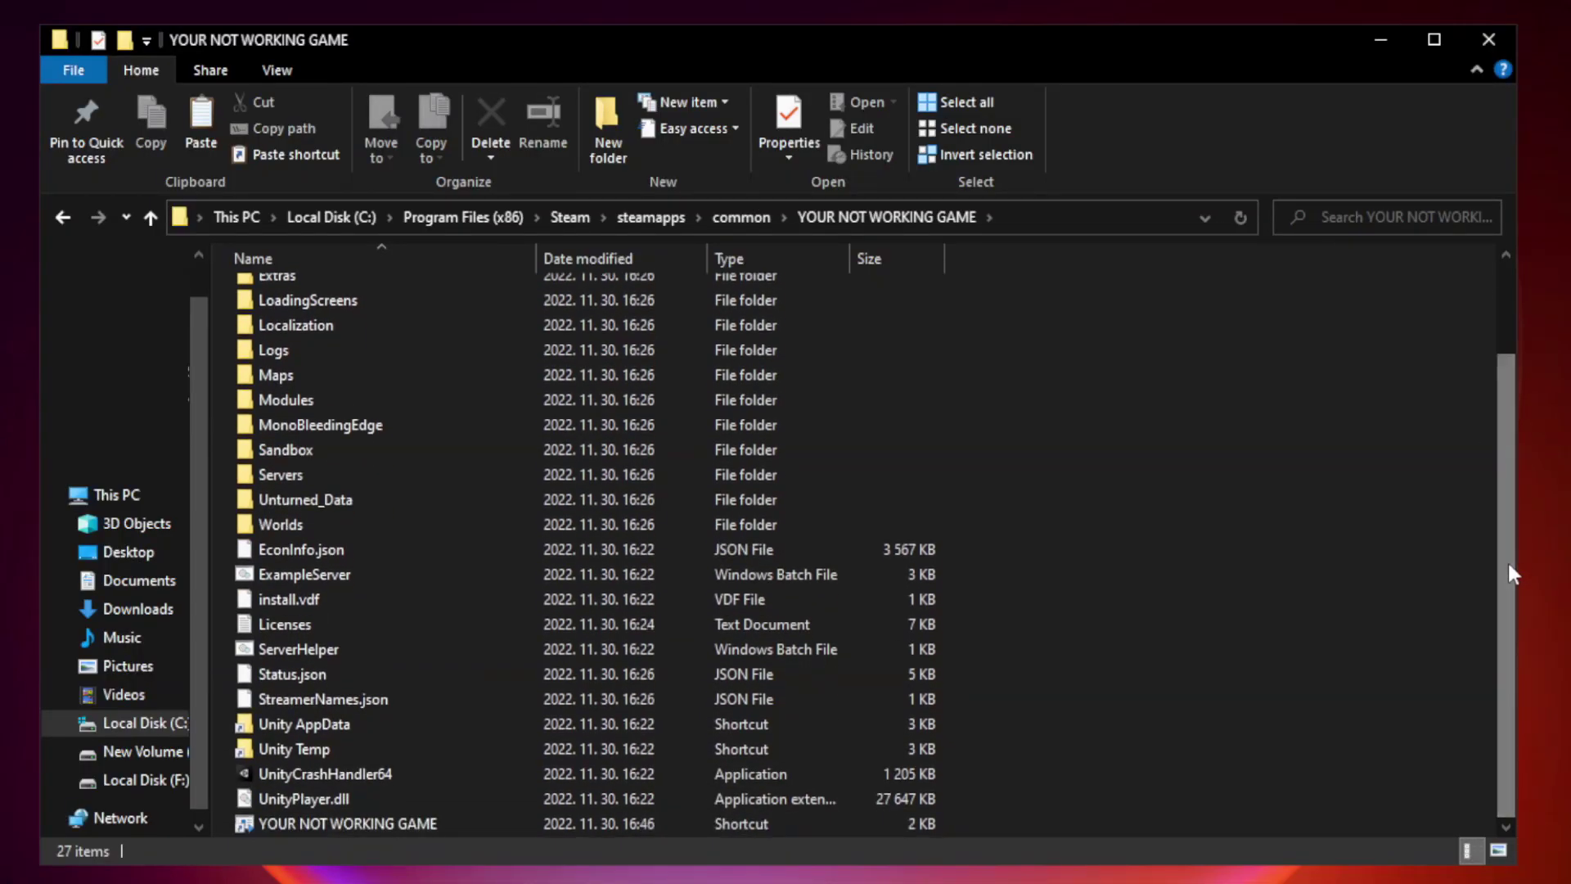
left_click(627, 823)
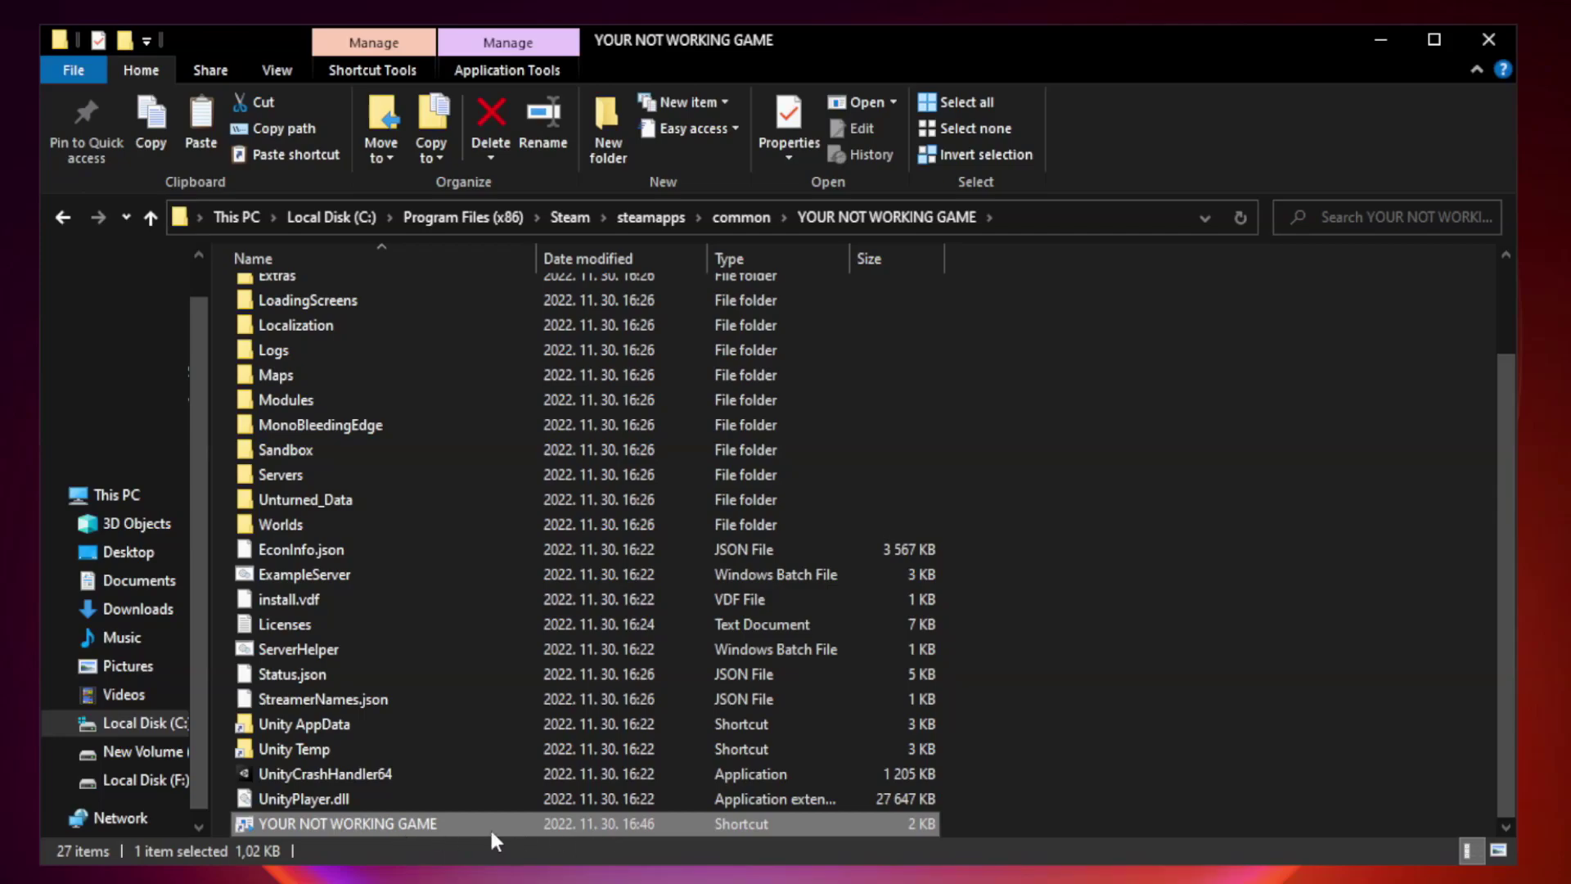
right_click(531, 824)
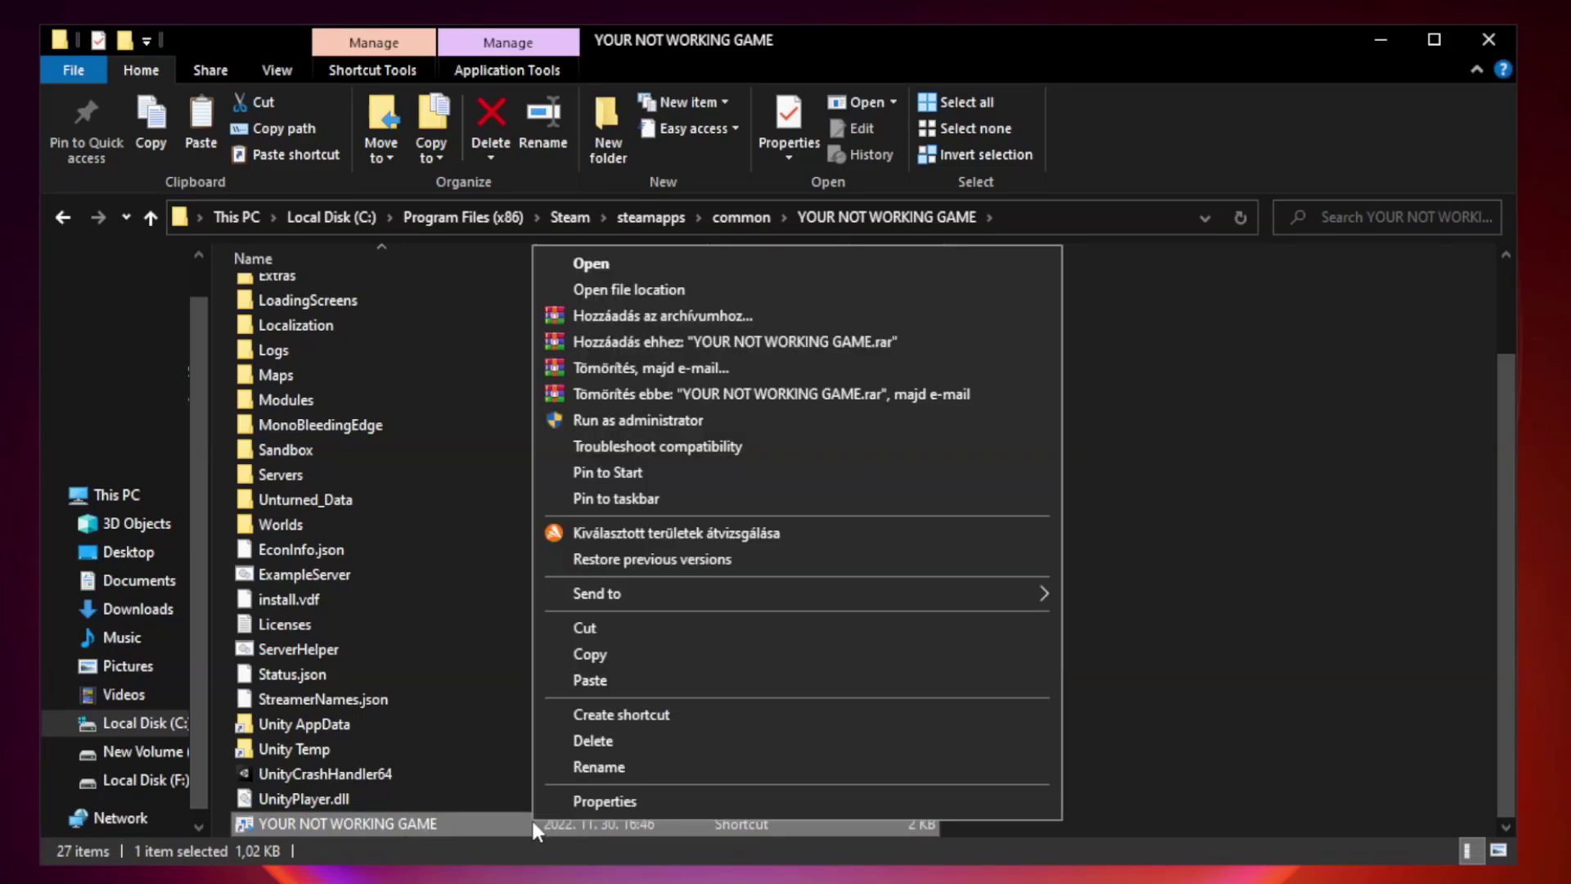
left_click(791, 802)
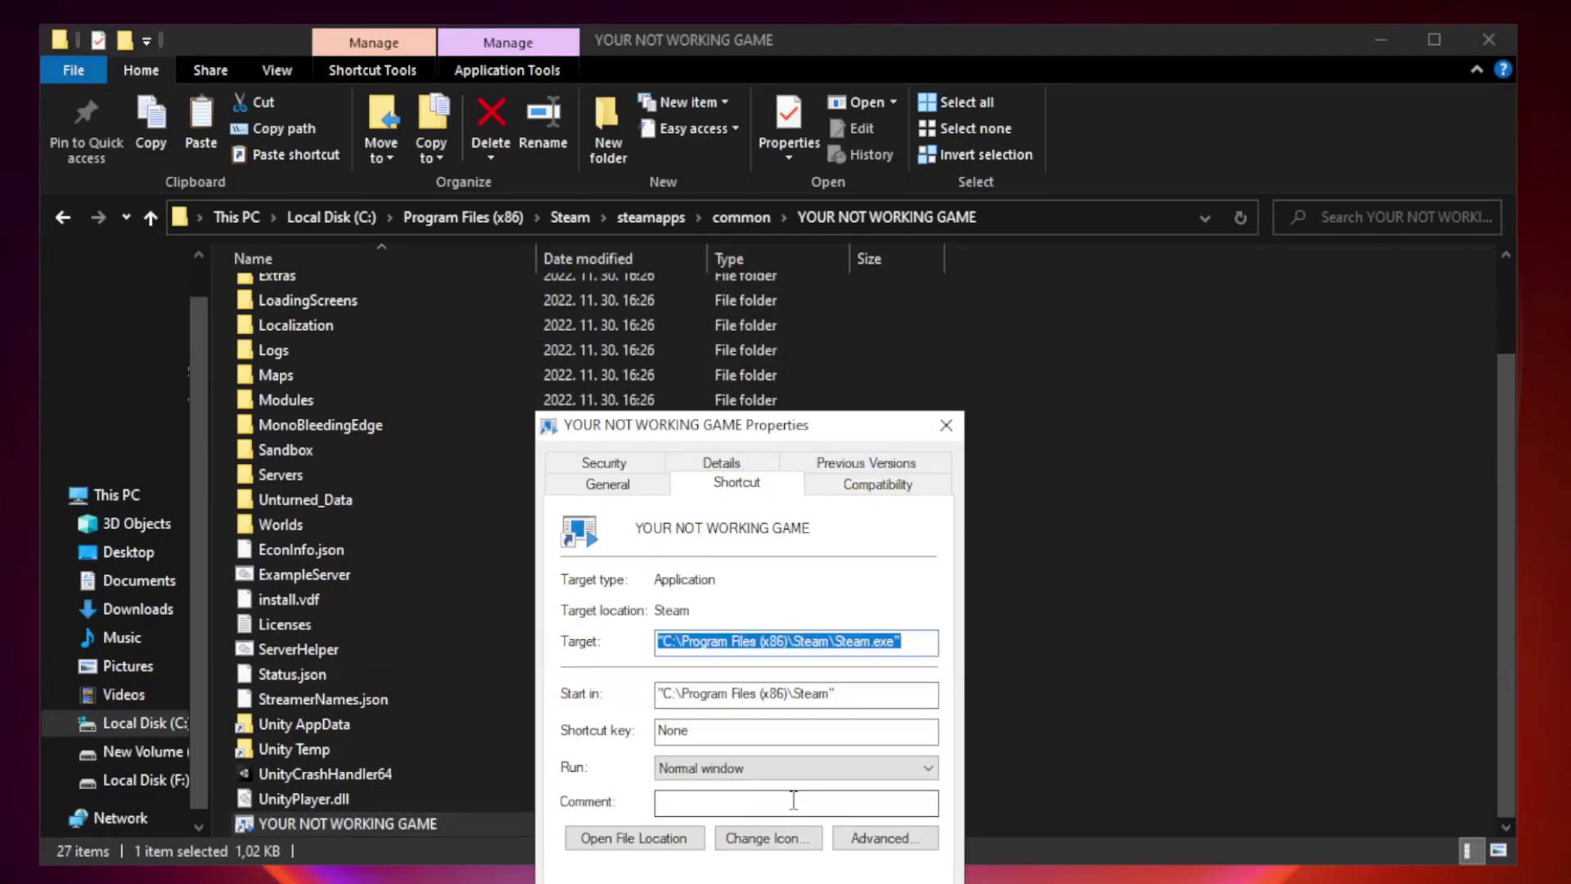
left_click_drag(781, 430, 778, 177)
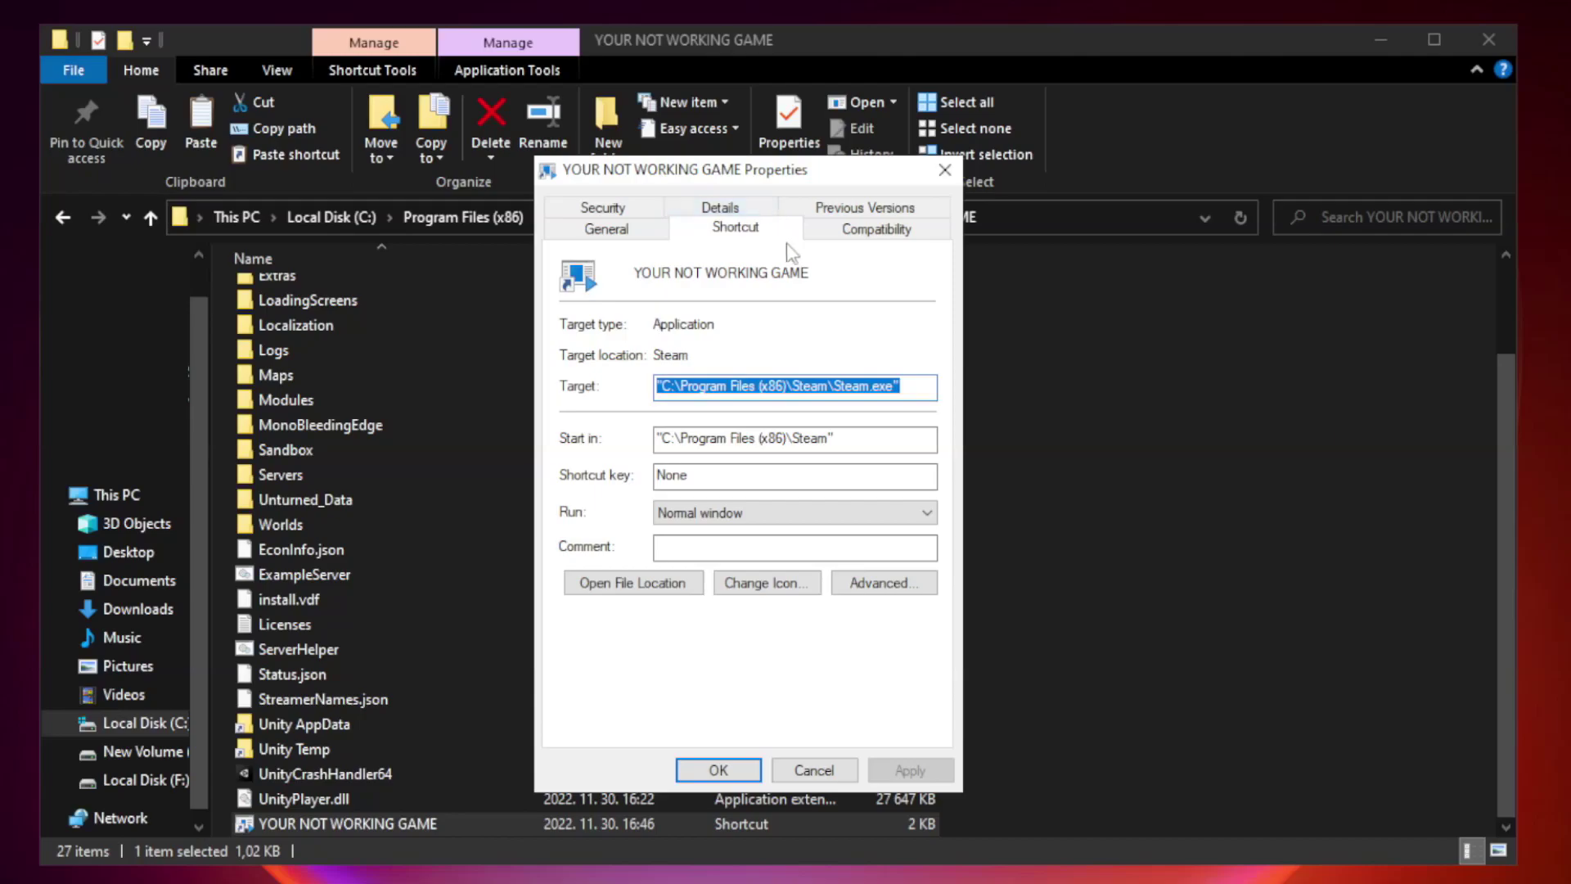
Step: Set the shortcut to Windows 8 compatibility mode, run as administrator, without fullscreen optimizations, and save
left_click(872, 232)
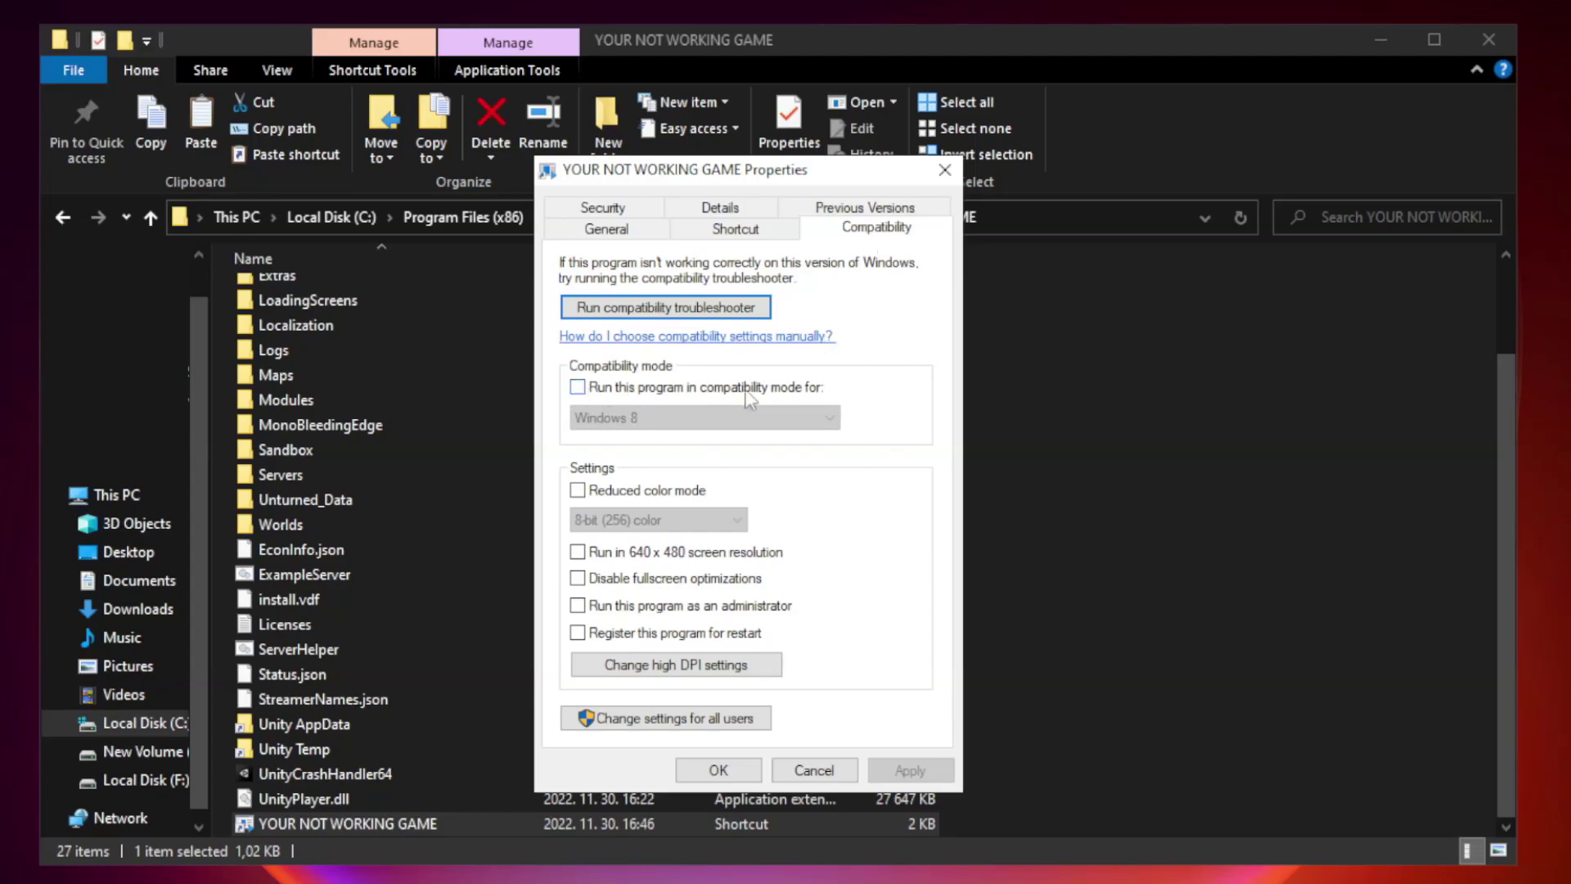
left_click(625, 394)
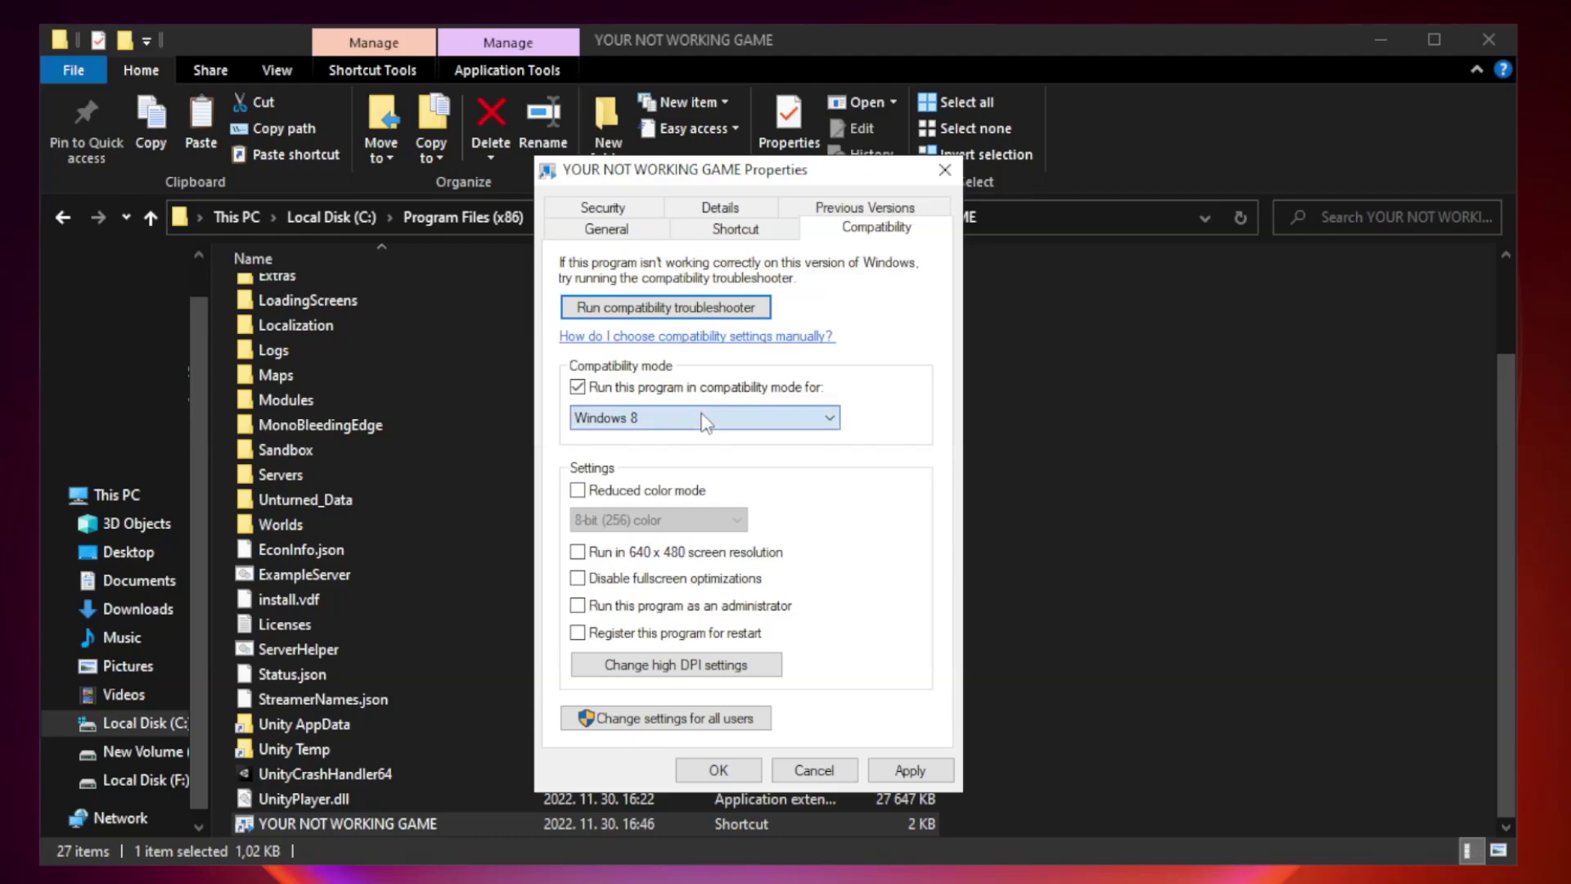
left_click(654, 417)
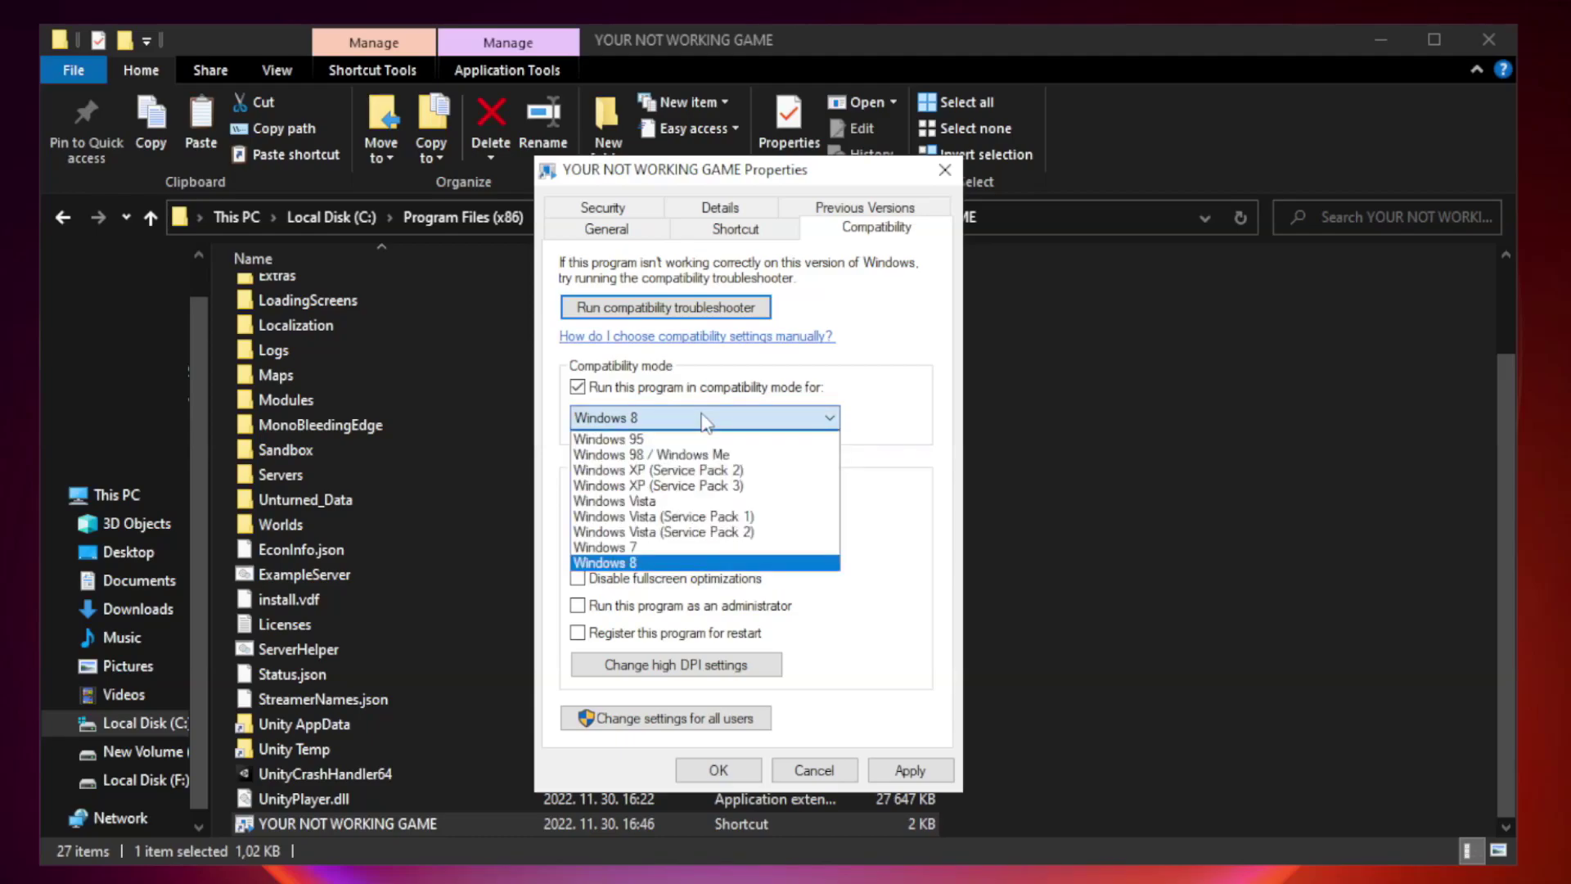
left_click(665, 565)
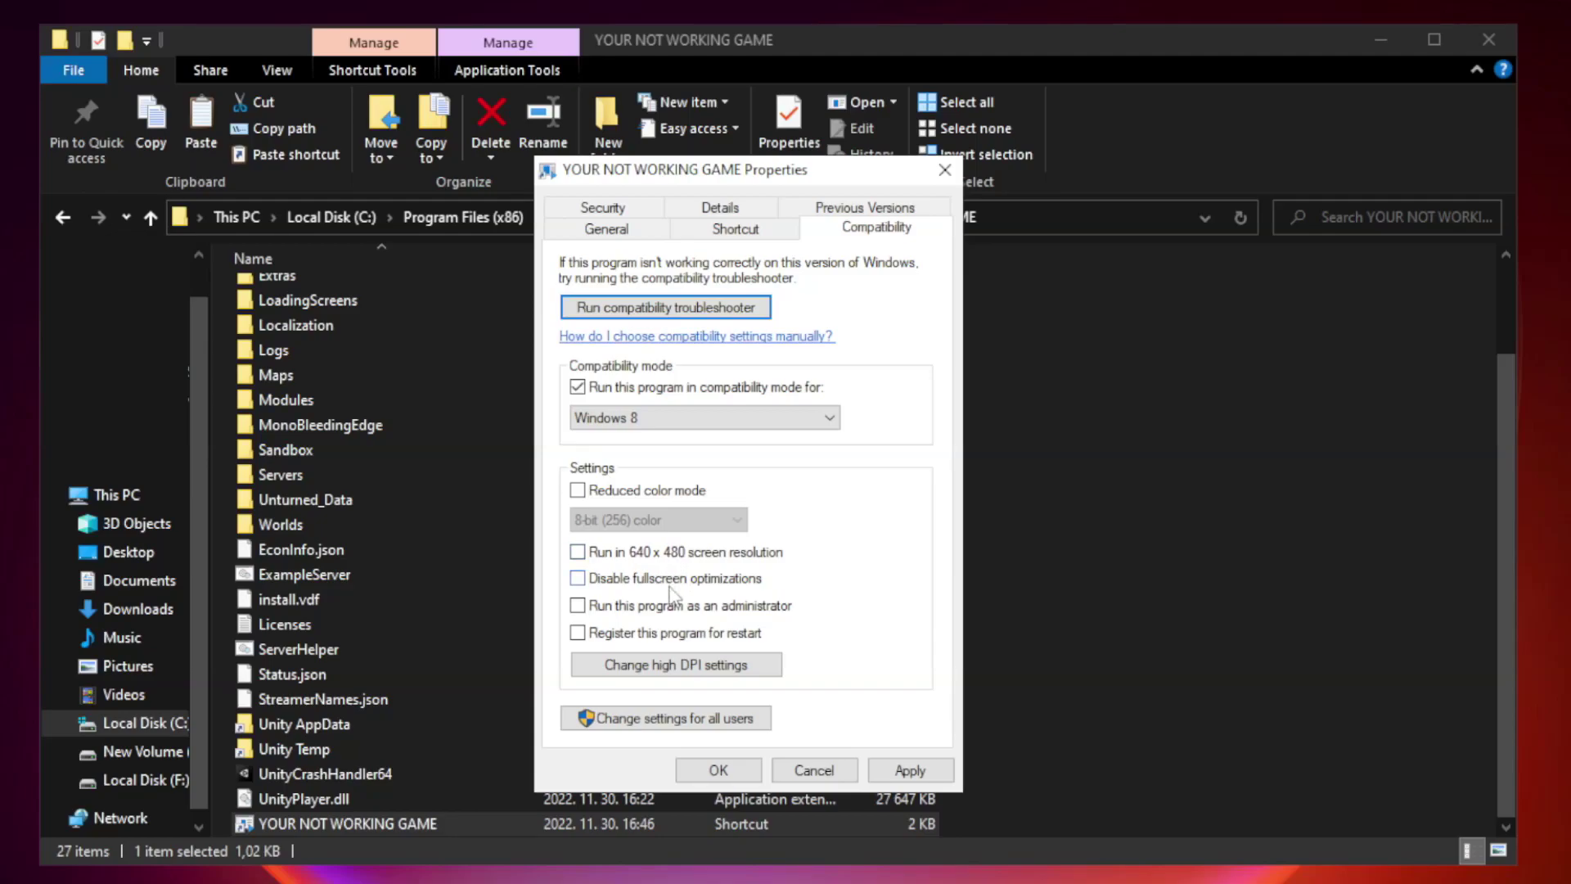
left_click(616, 586)
left_click(618, 613)
left_click(924, 779)
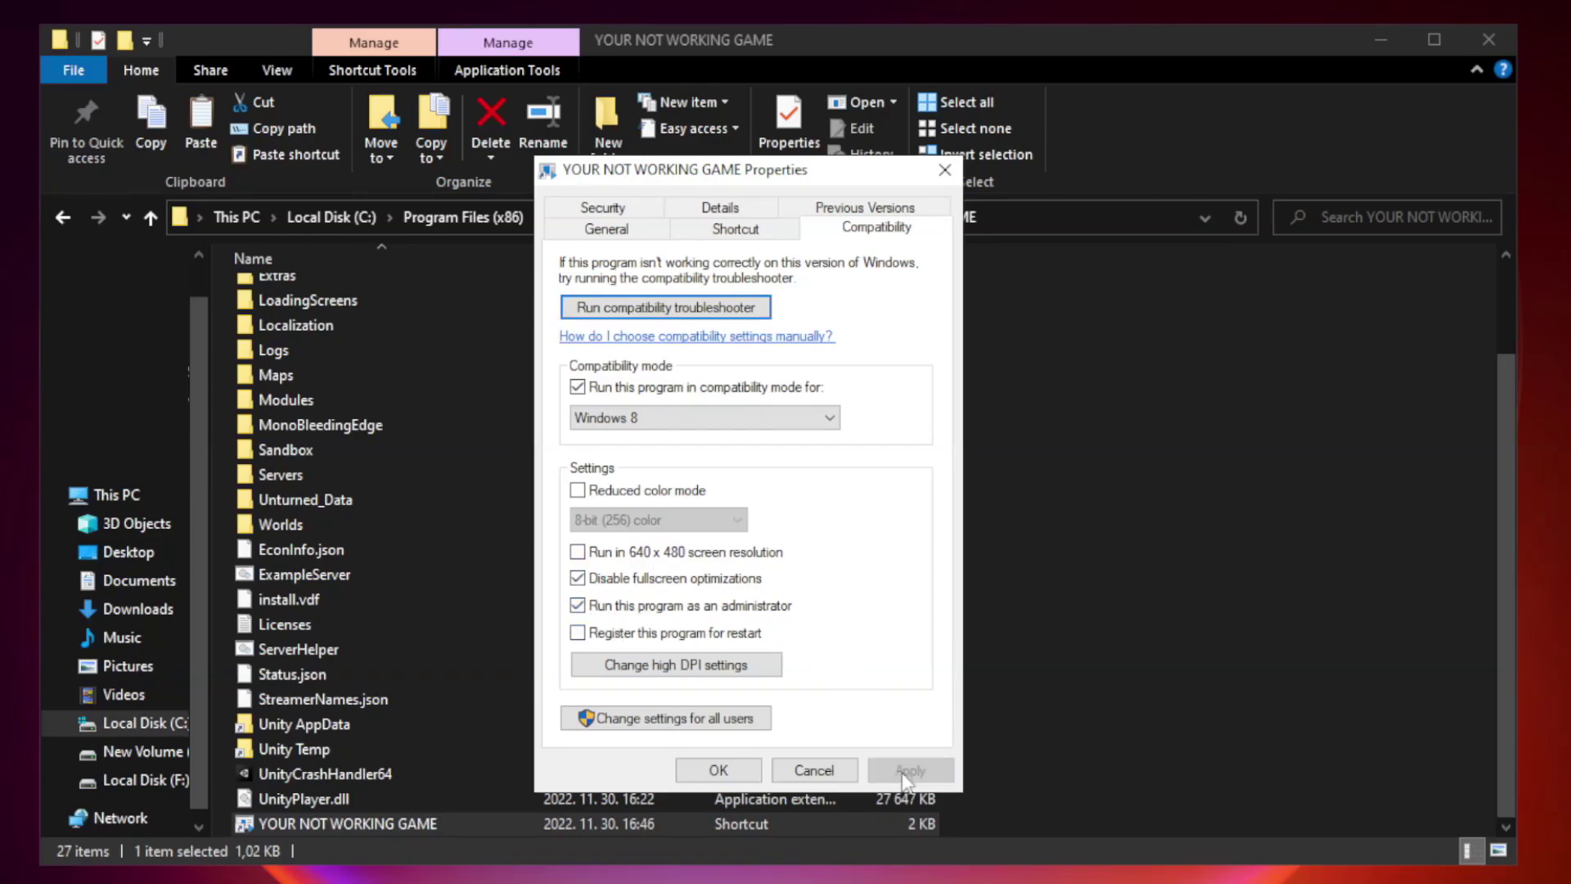
left_click(717, 772)
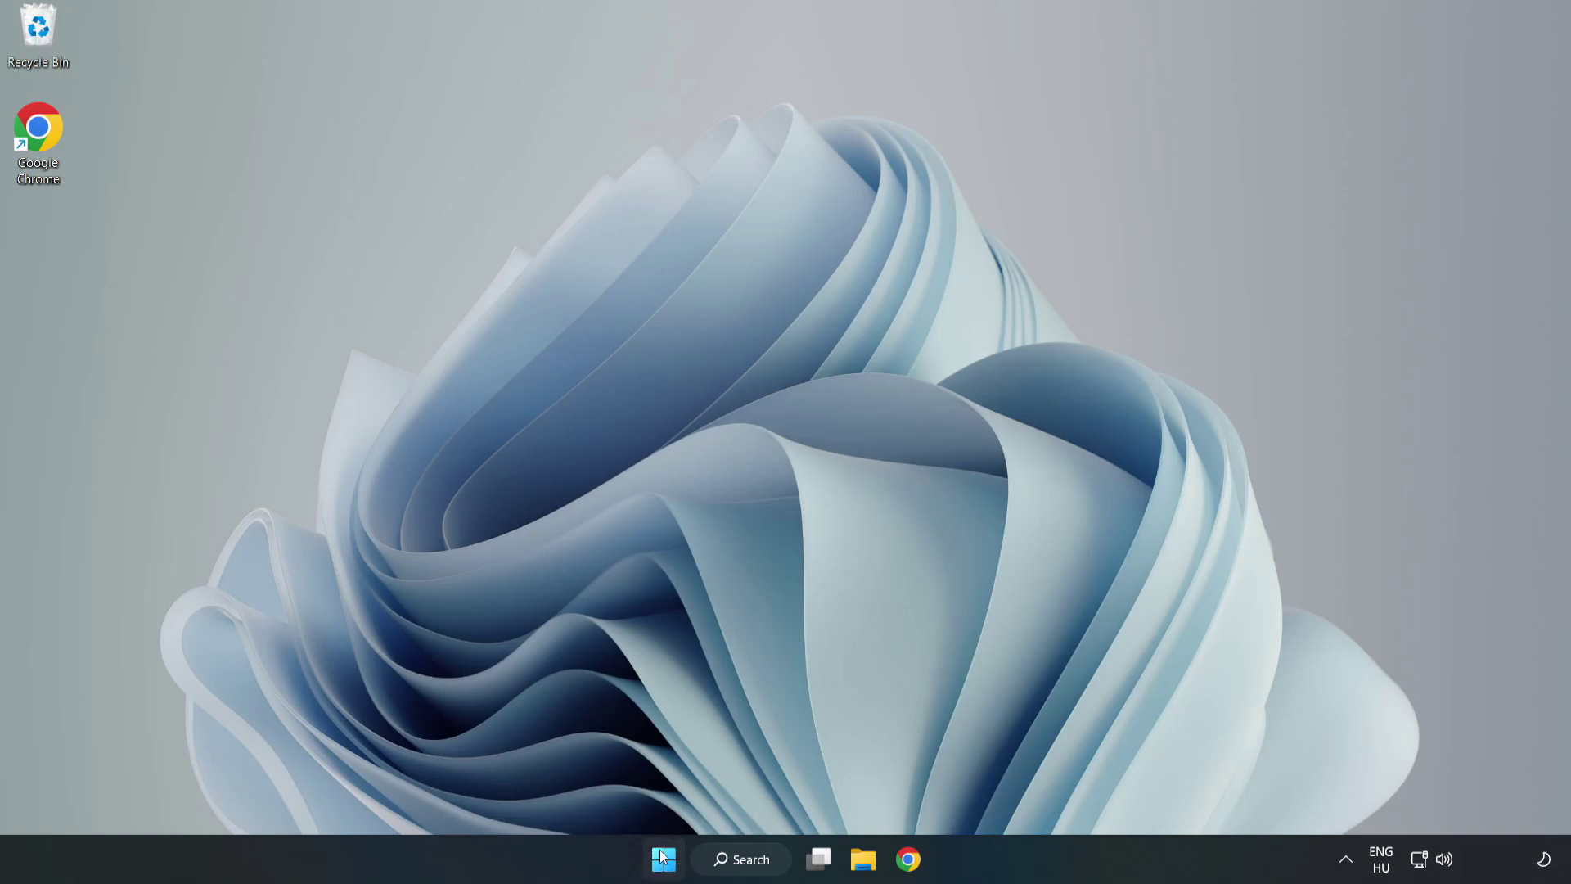
Step: Disable Cortana, Microsoft Edge, Microsoft Teams and Phone Link in Task Manager's Startup list, then close it
right_click(667, 861)
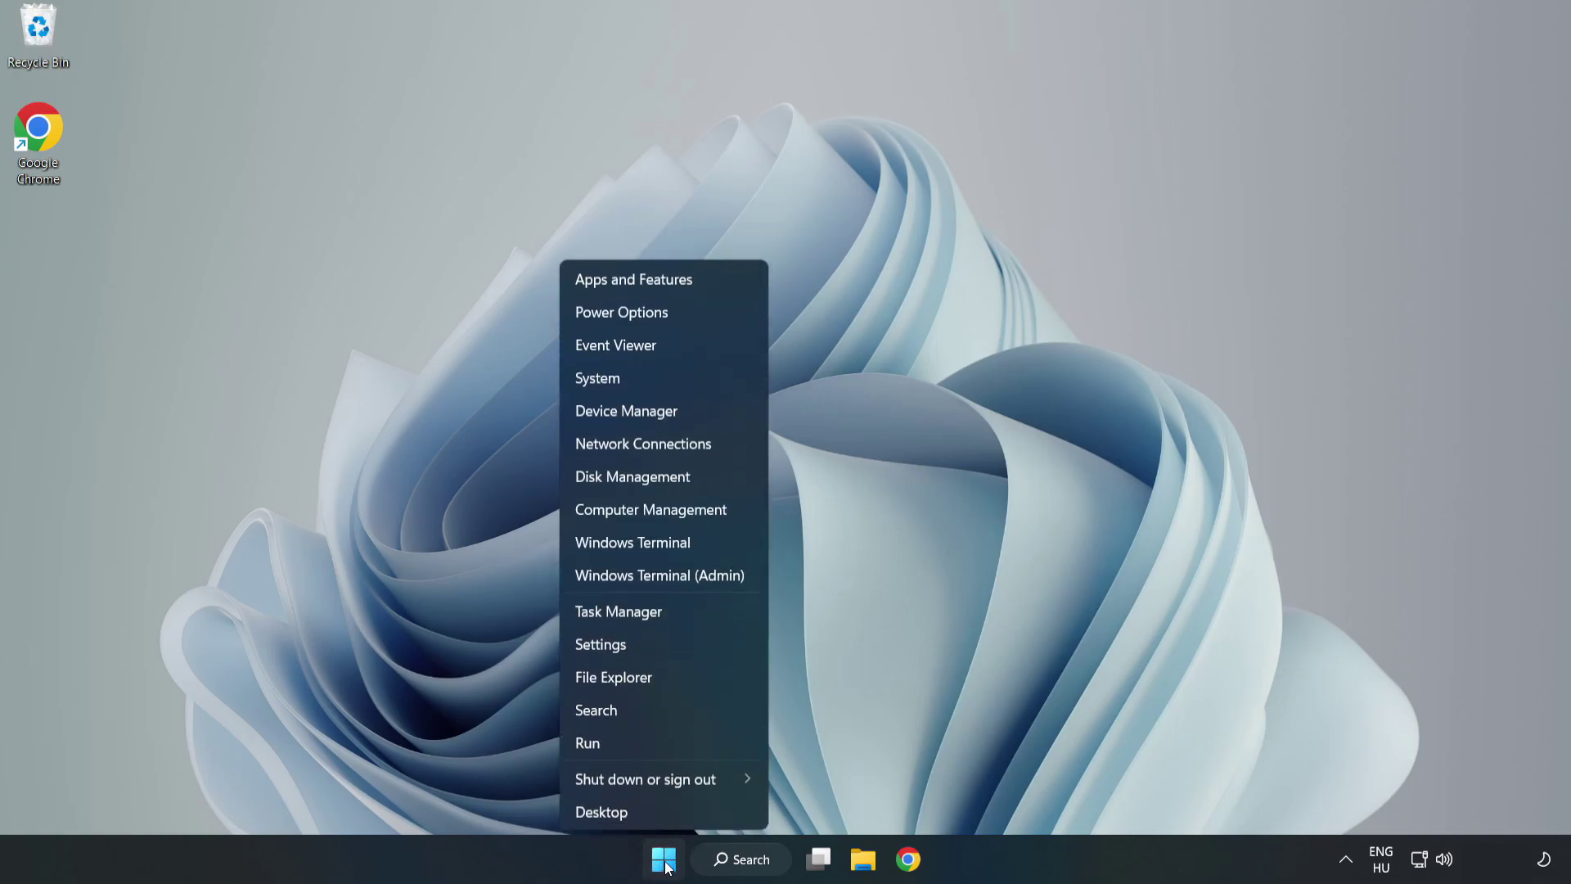
left_click(662, 615)
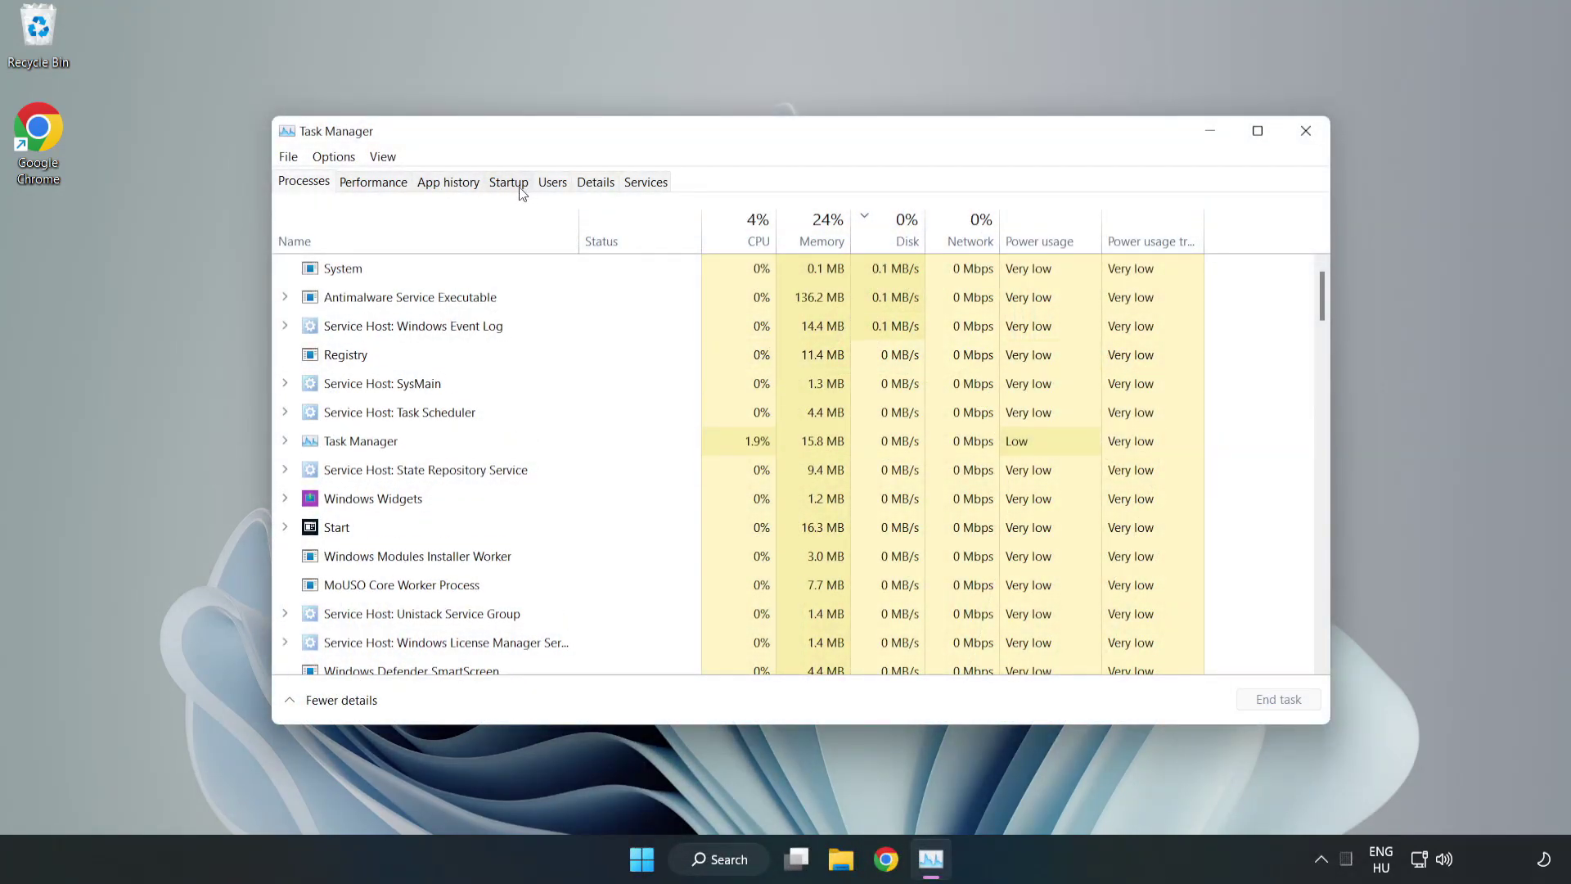
left_click(511, 188)
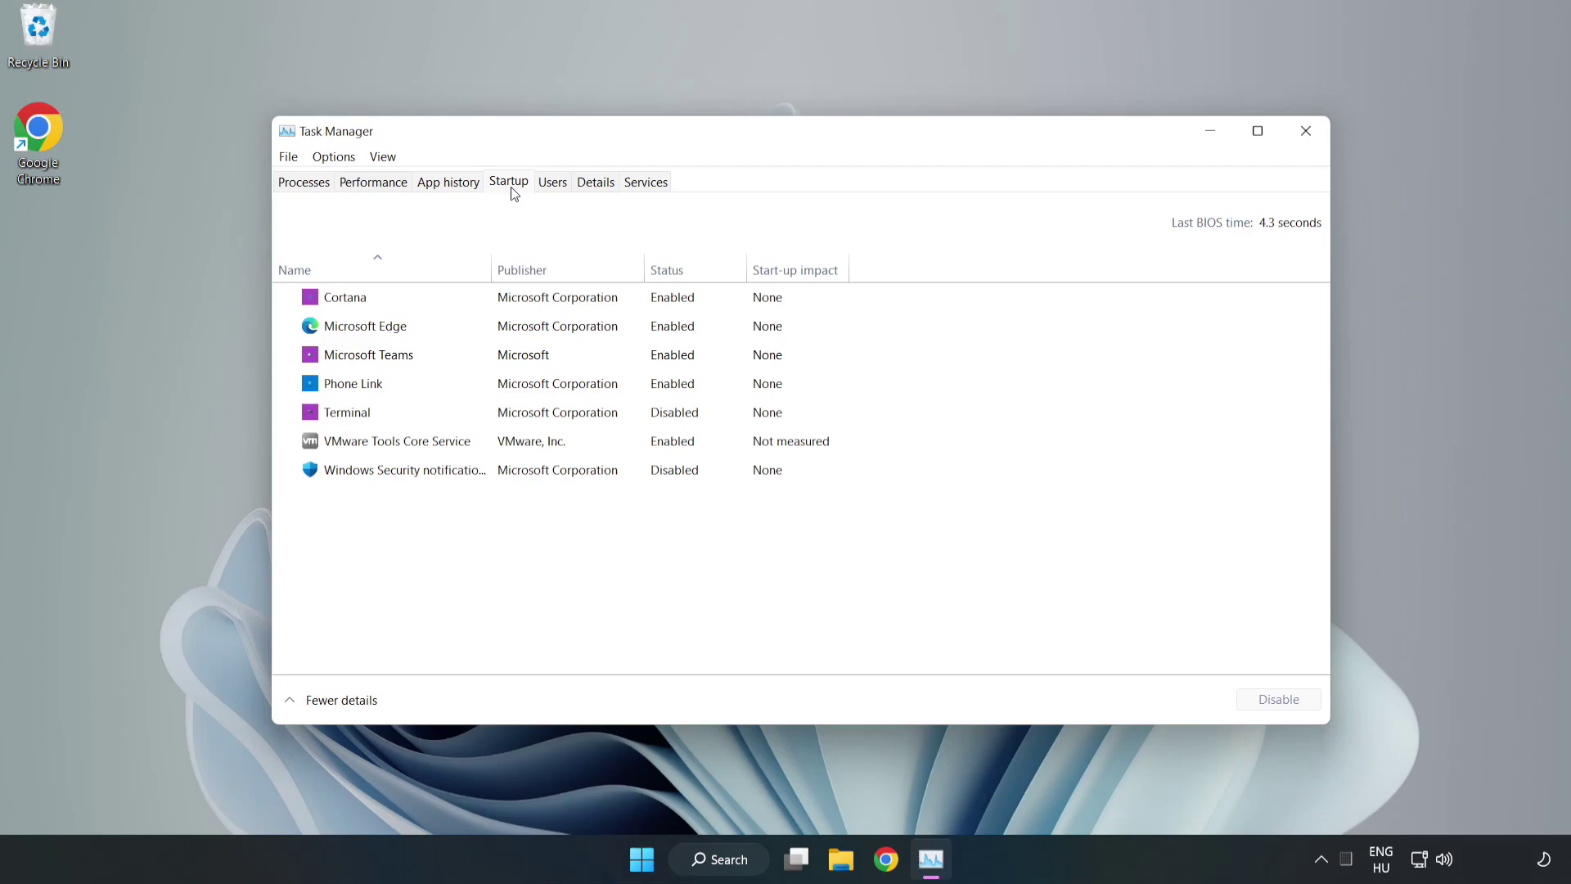
left_click(543, 309)
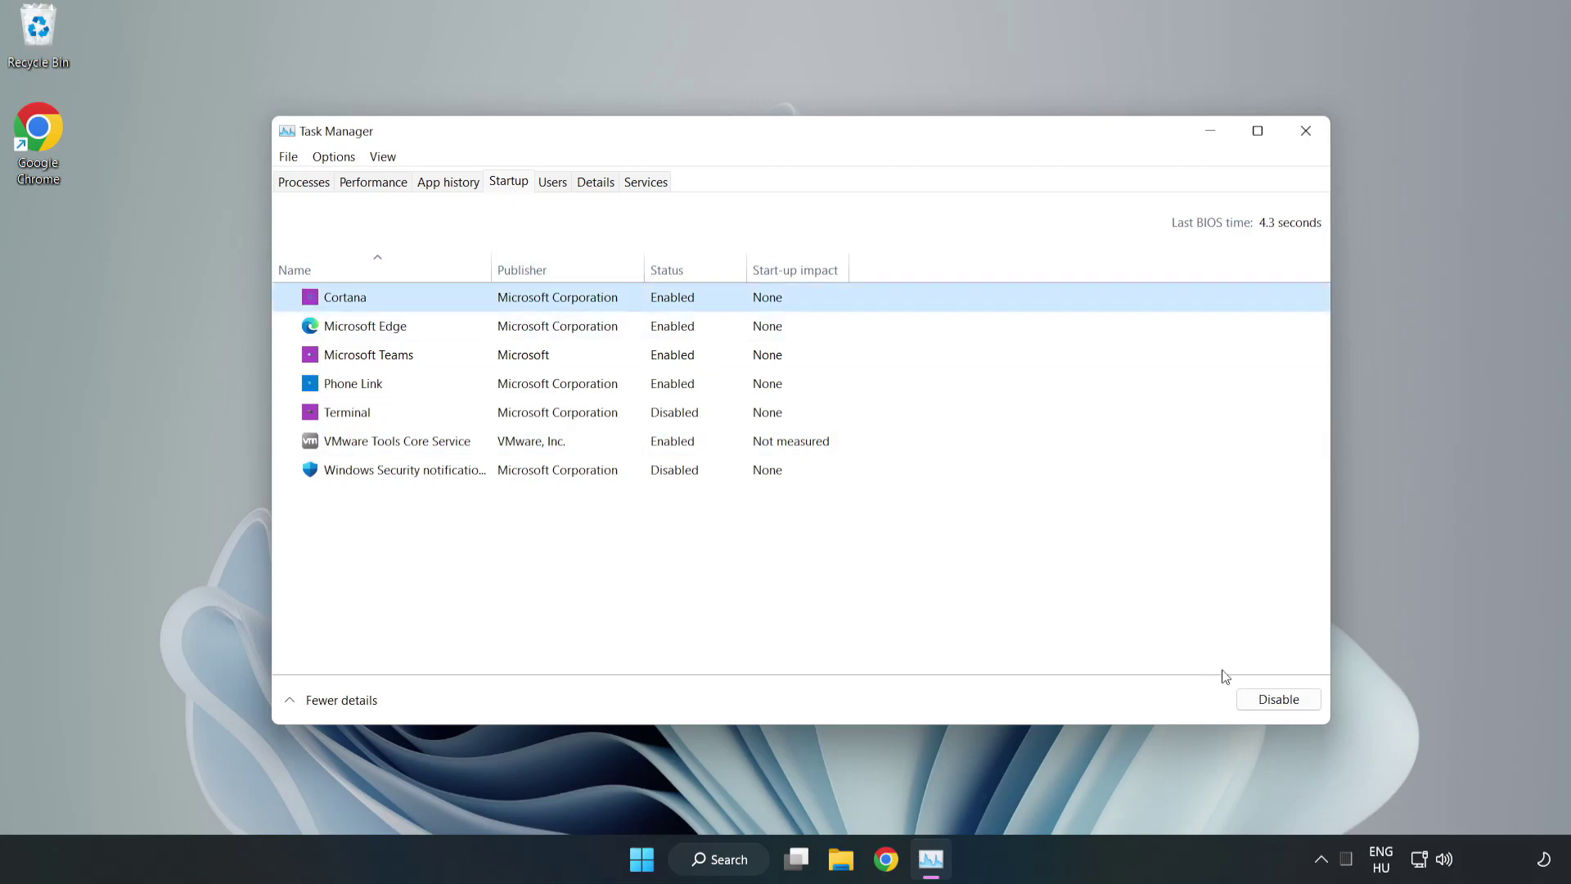
left_click(1273, 700)
left_click(683, 326)
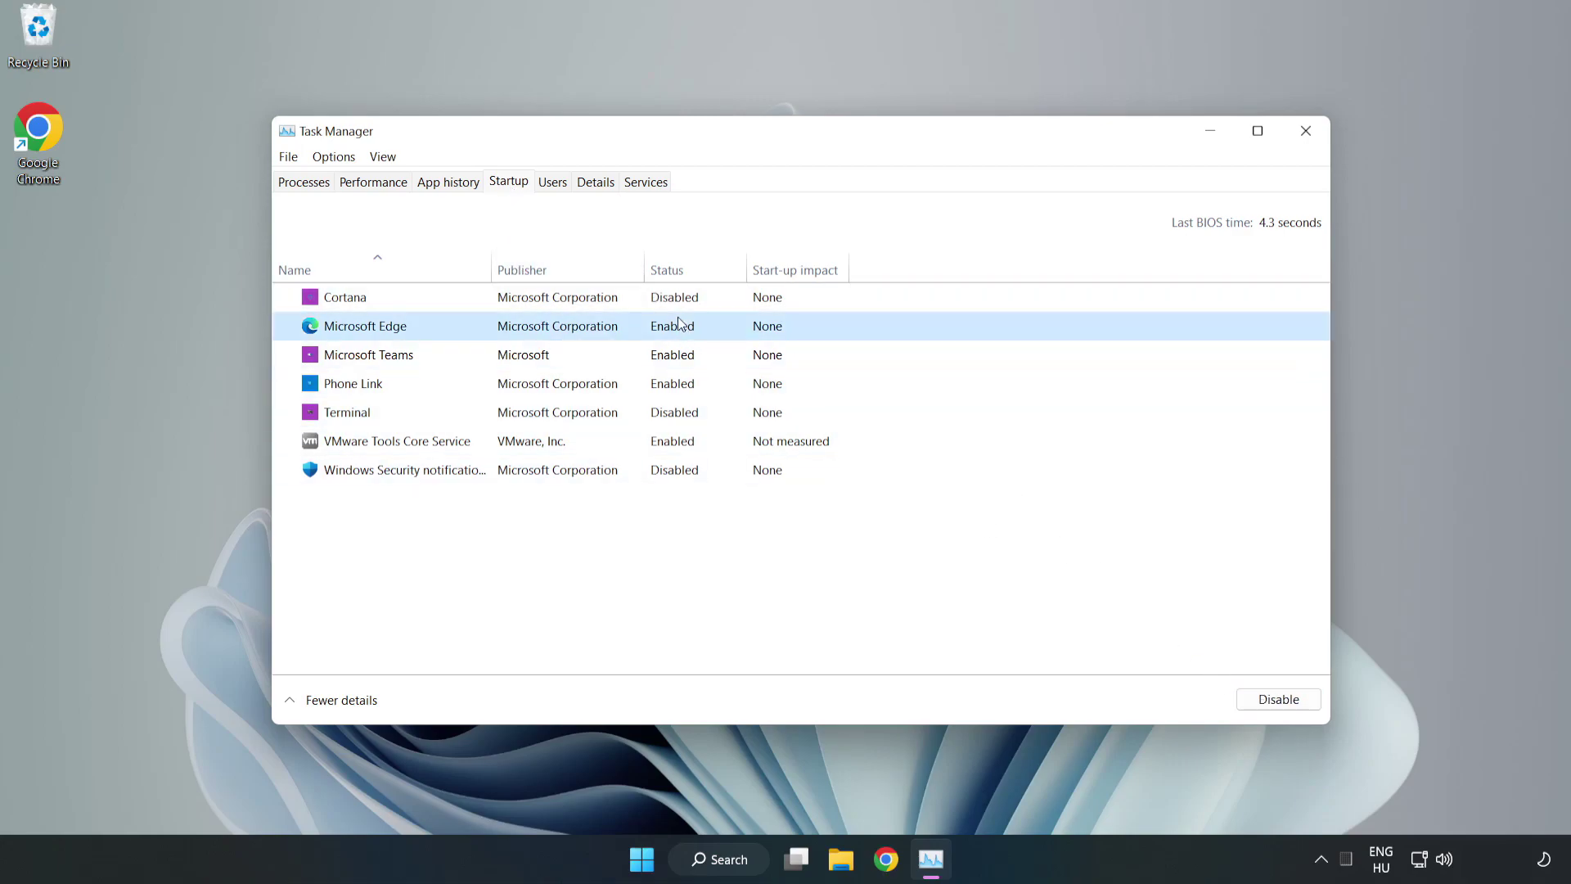
left_click(1260, 694)
left_click(537, 358)
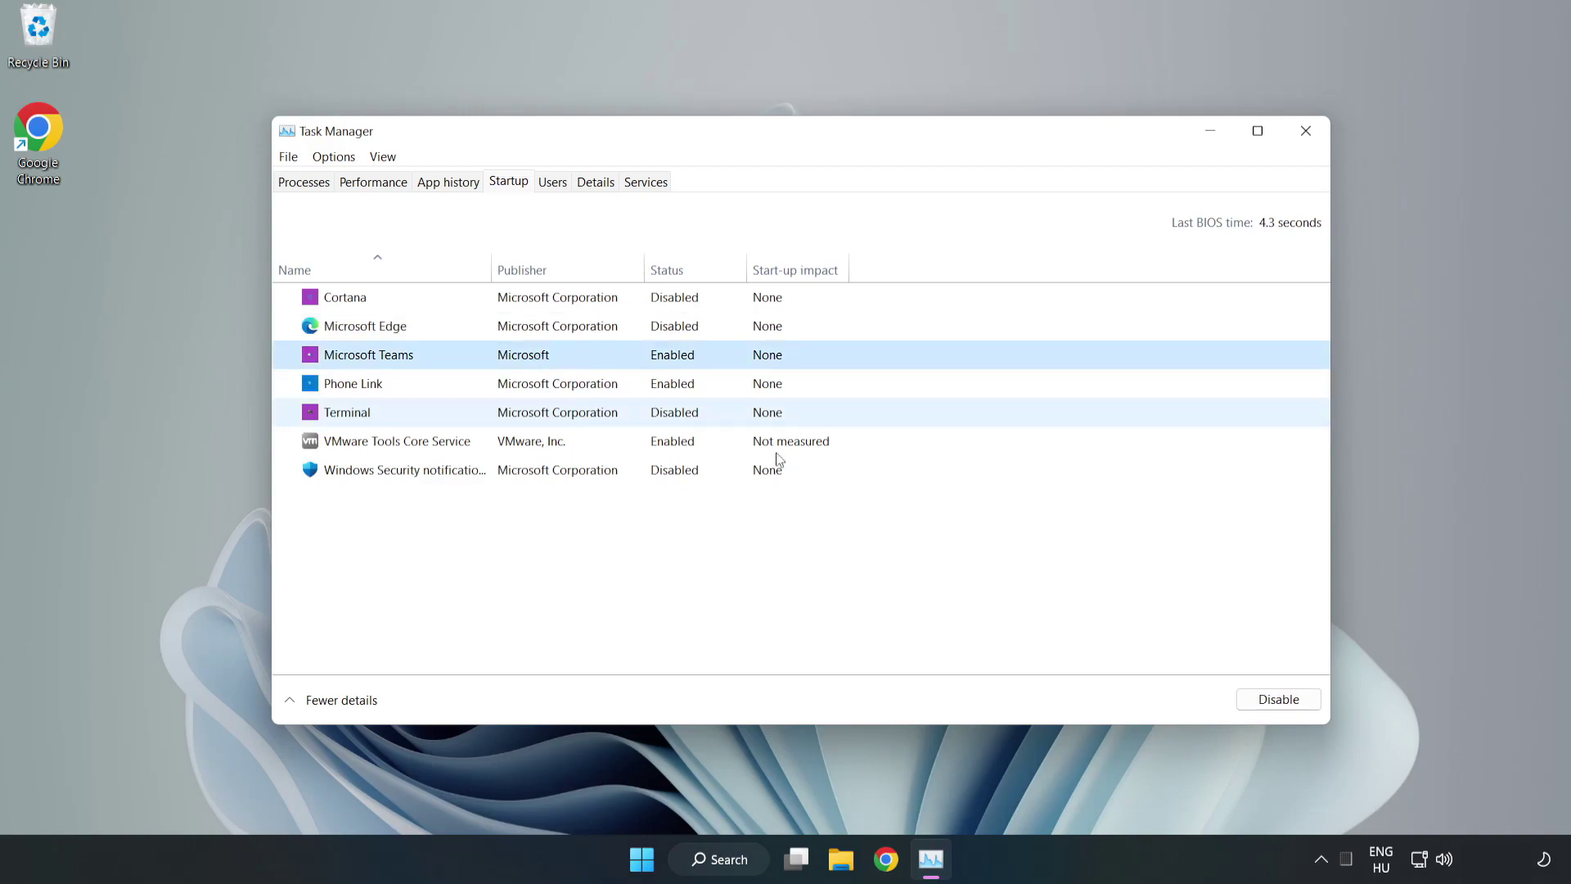
left_click(1271, 703)
left_click(522, 385)
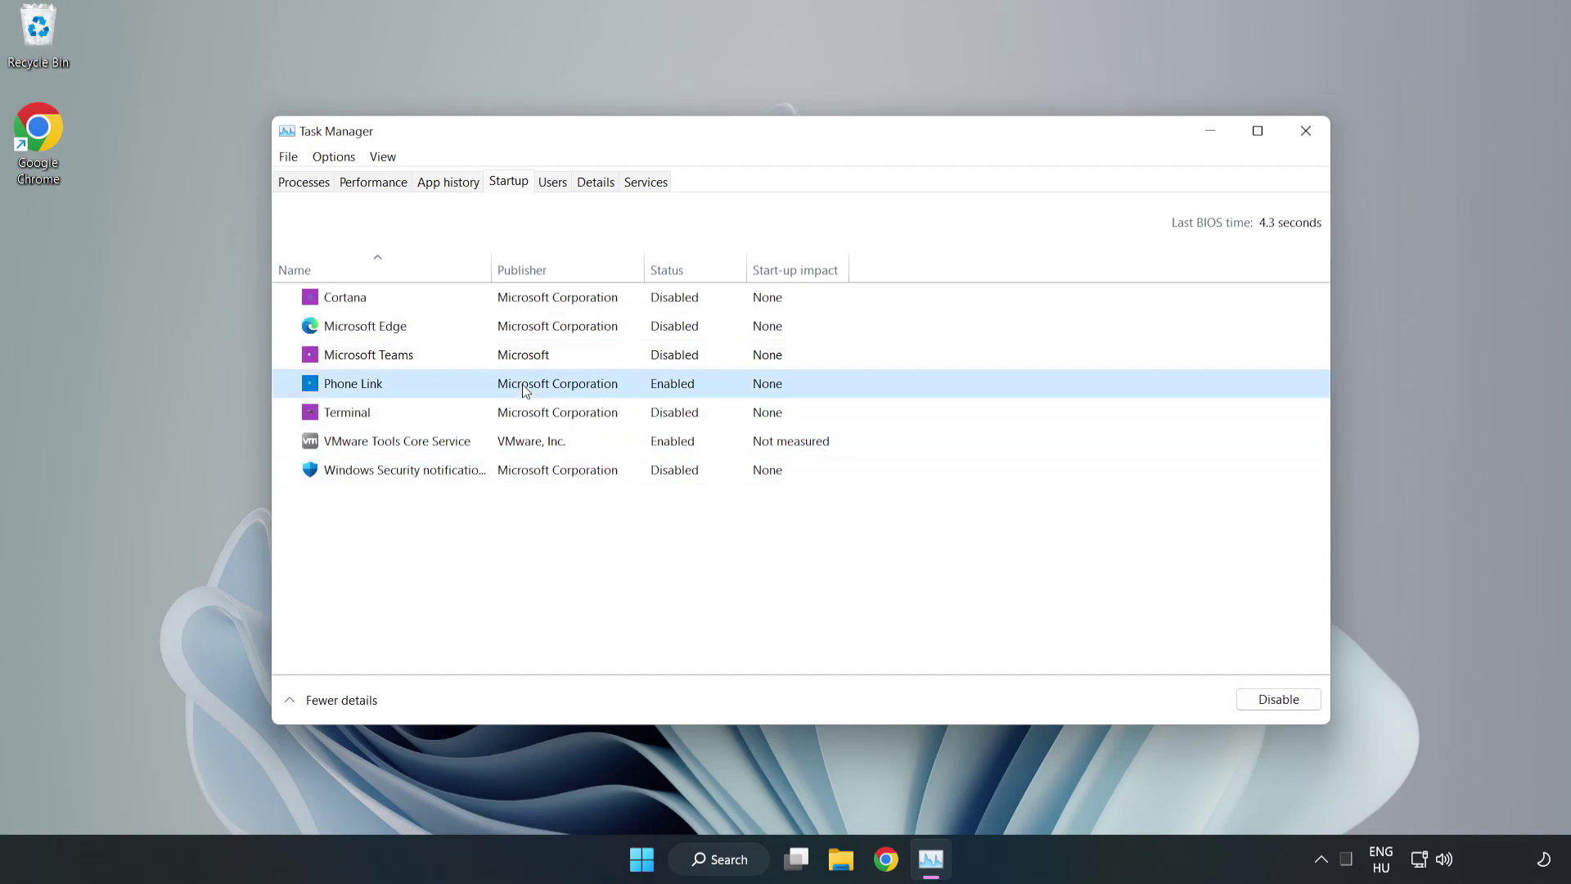
left_click(1260, 701)
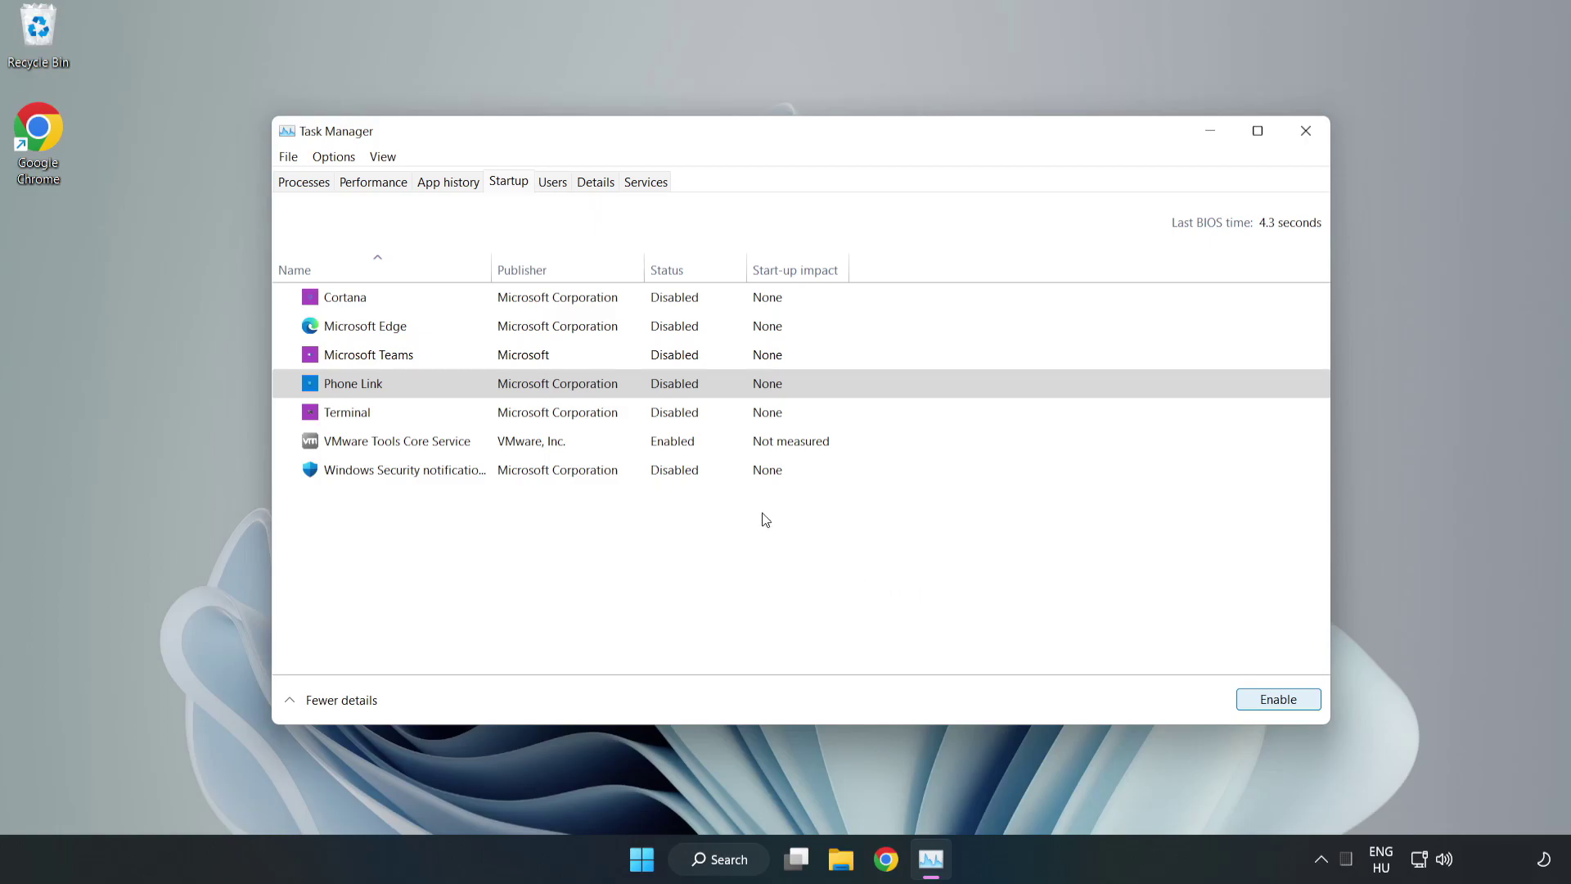
left_click(1307, 134)
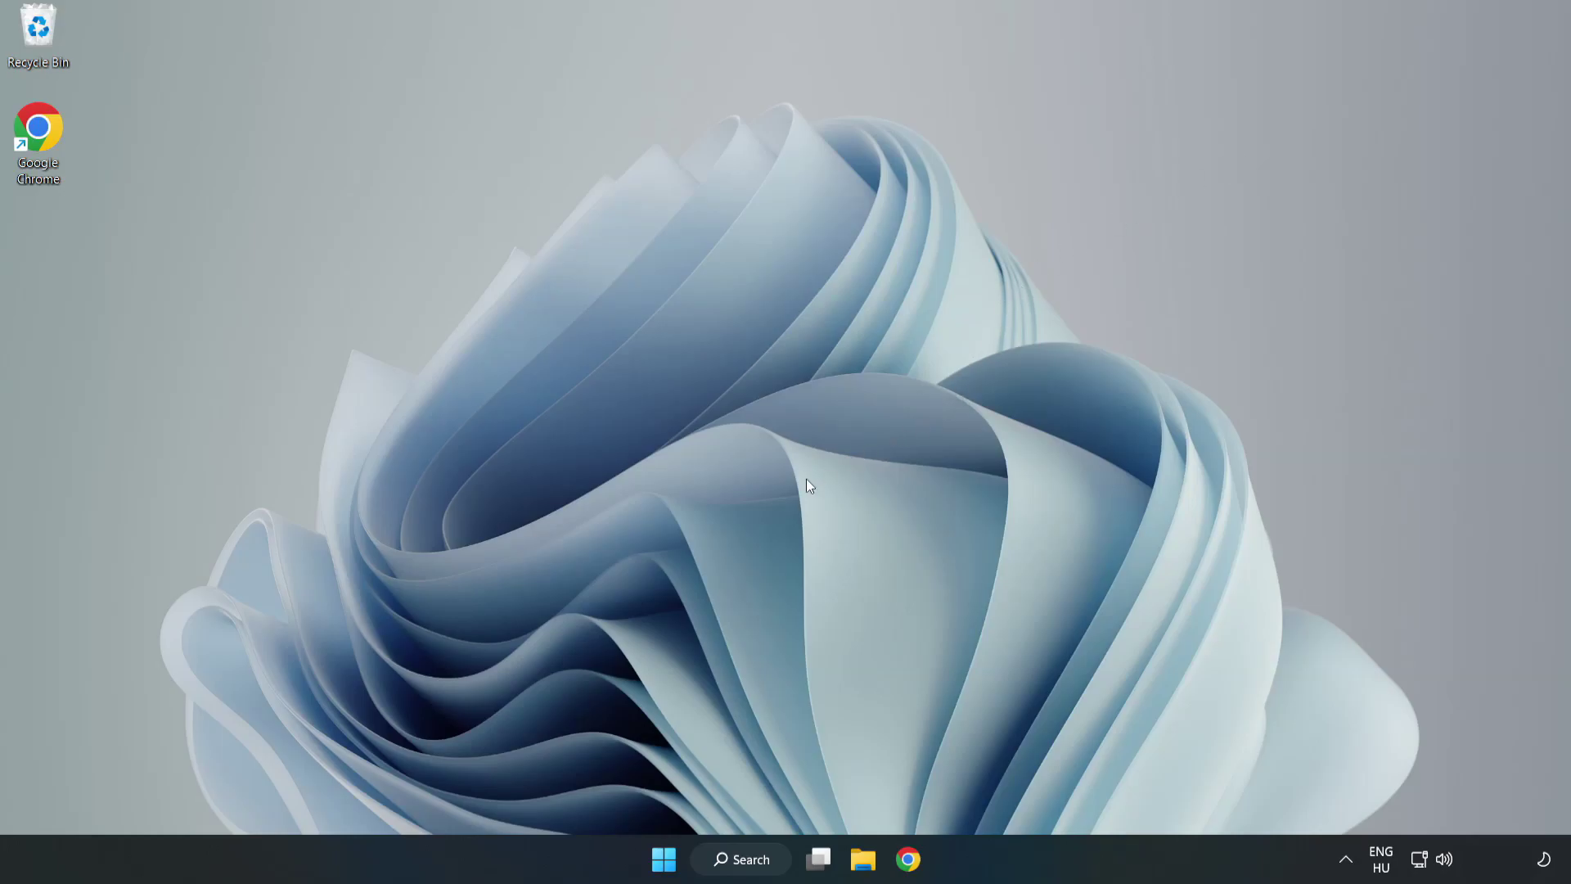
Step: Download the DirectX End-User Runtime web installer from the DirectX page in Chrome
left_click(907, 866)
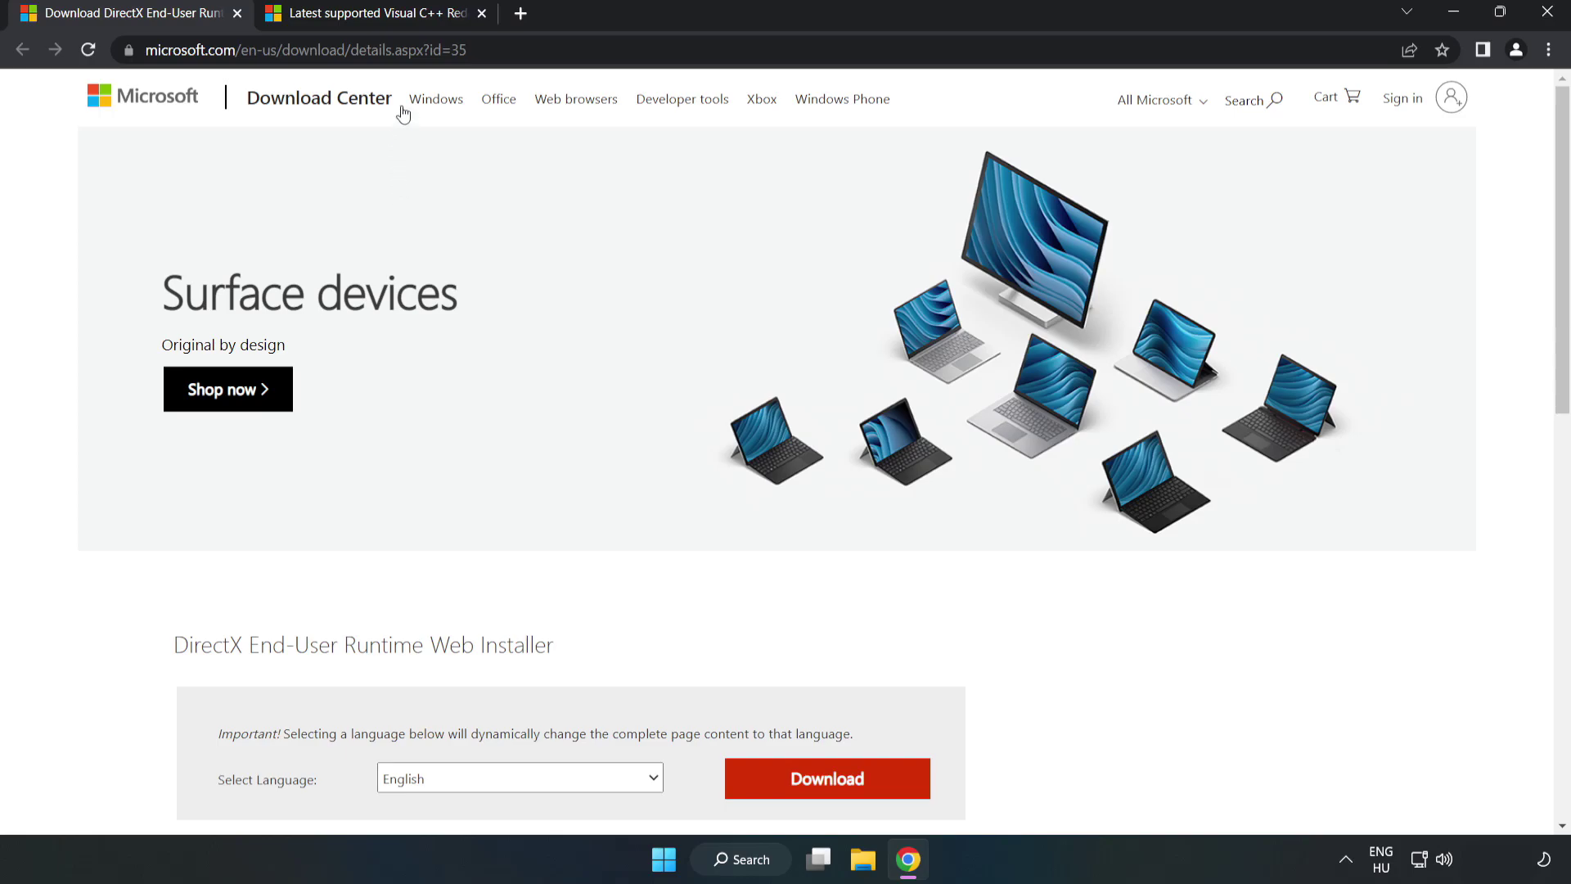
left_click(167, 49)
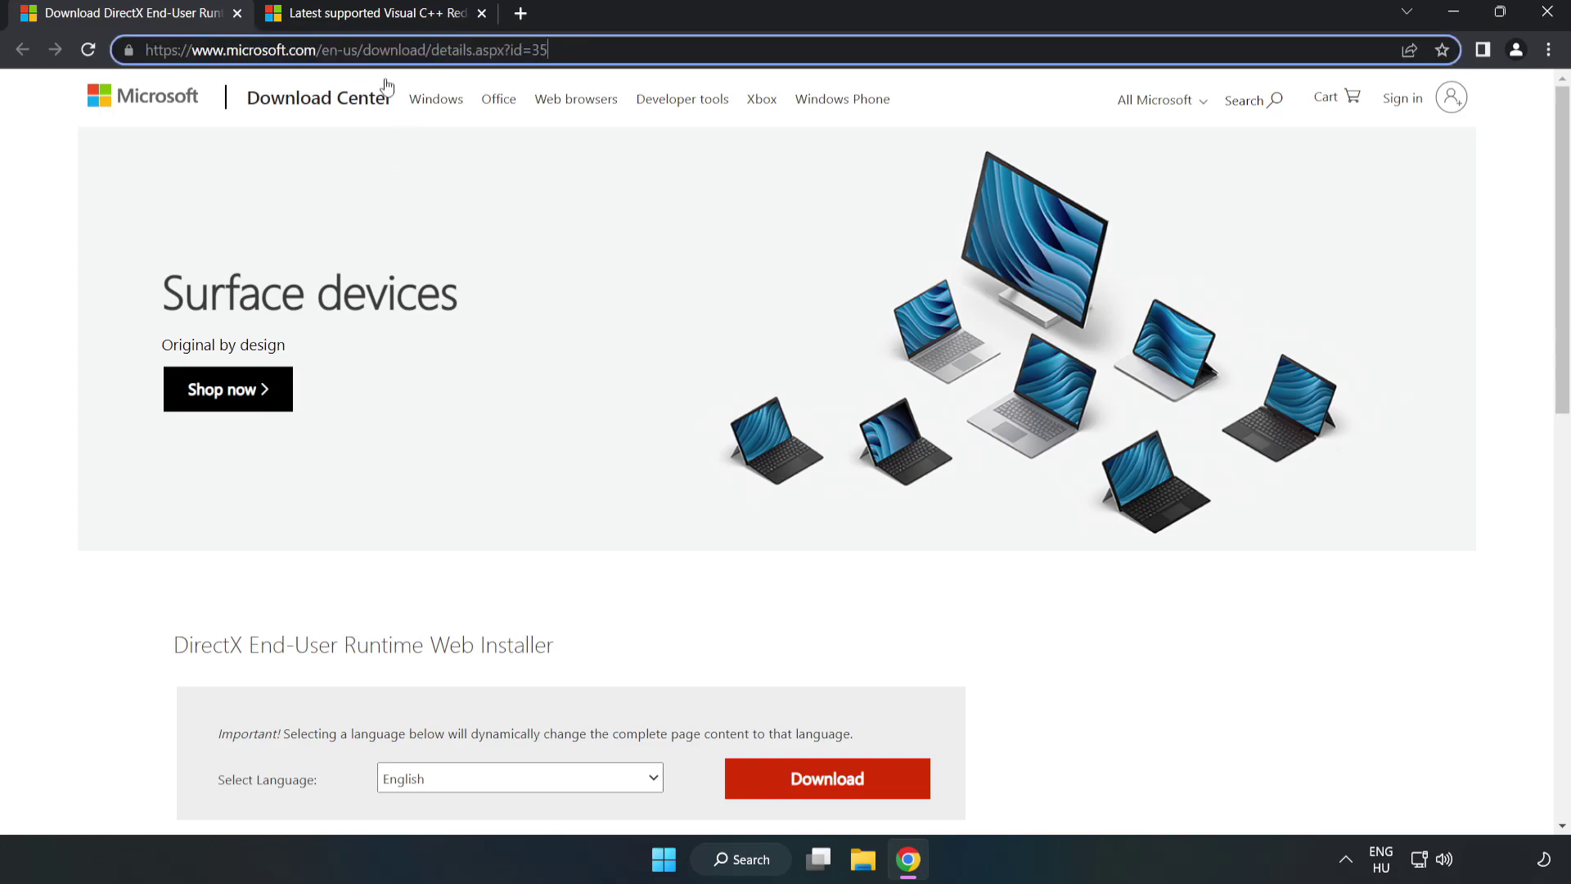
left_click(65, 187)
scroll(61, 187, "down", 3)
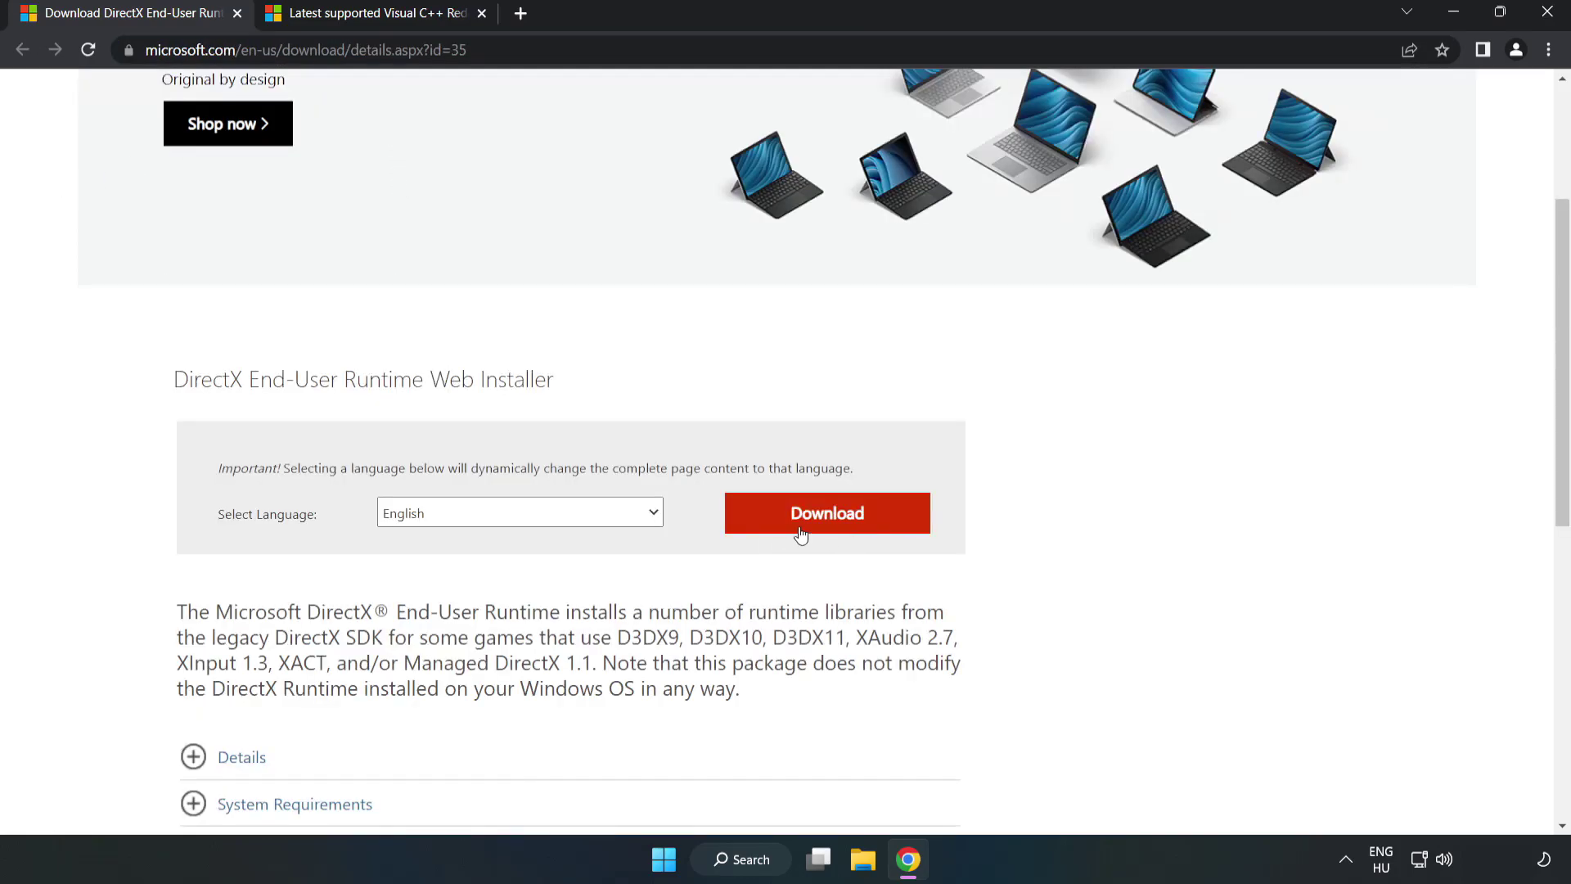
left_click(835, 528)
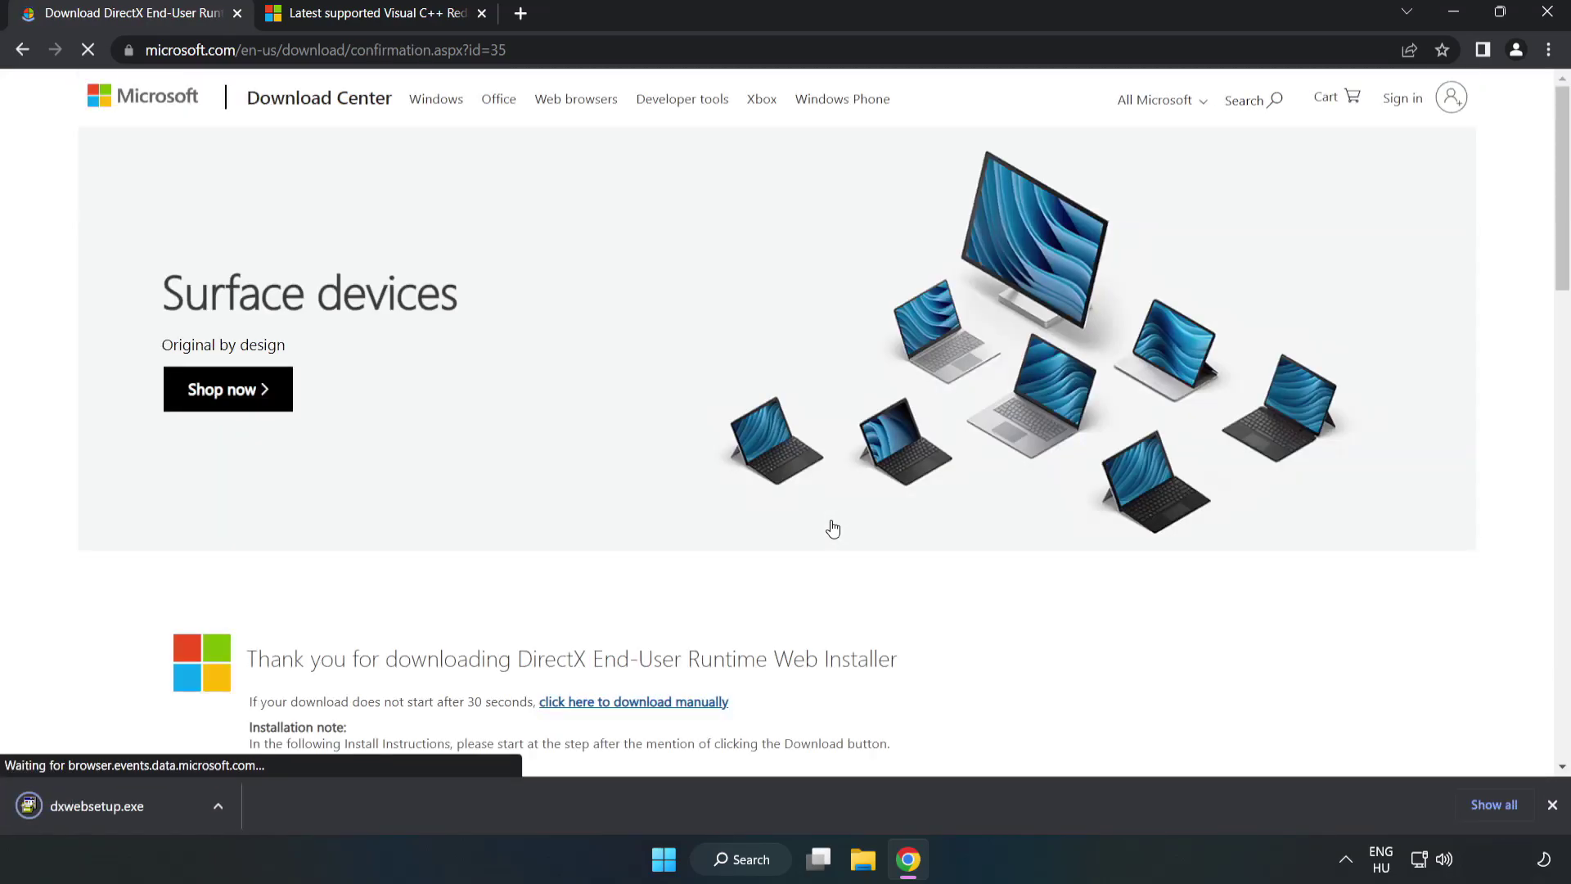
Step: Run dxwebsetup.exe, accept the licence, skip the Bing Bar, and finish setup
left_click(116, 807)
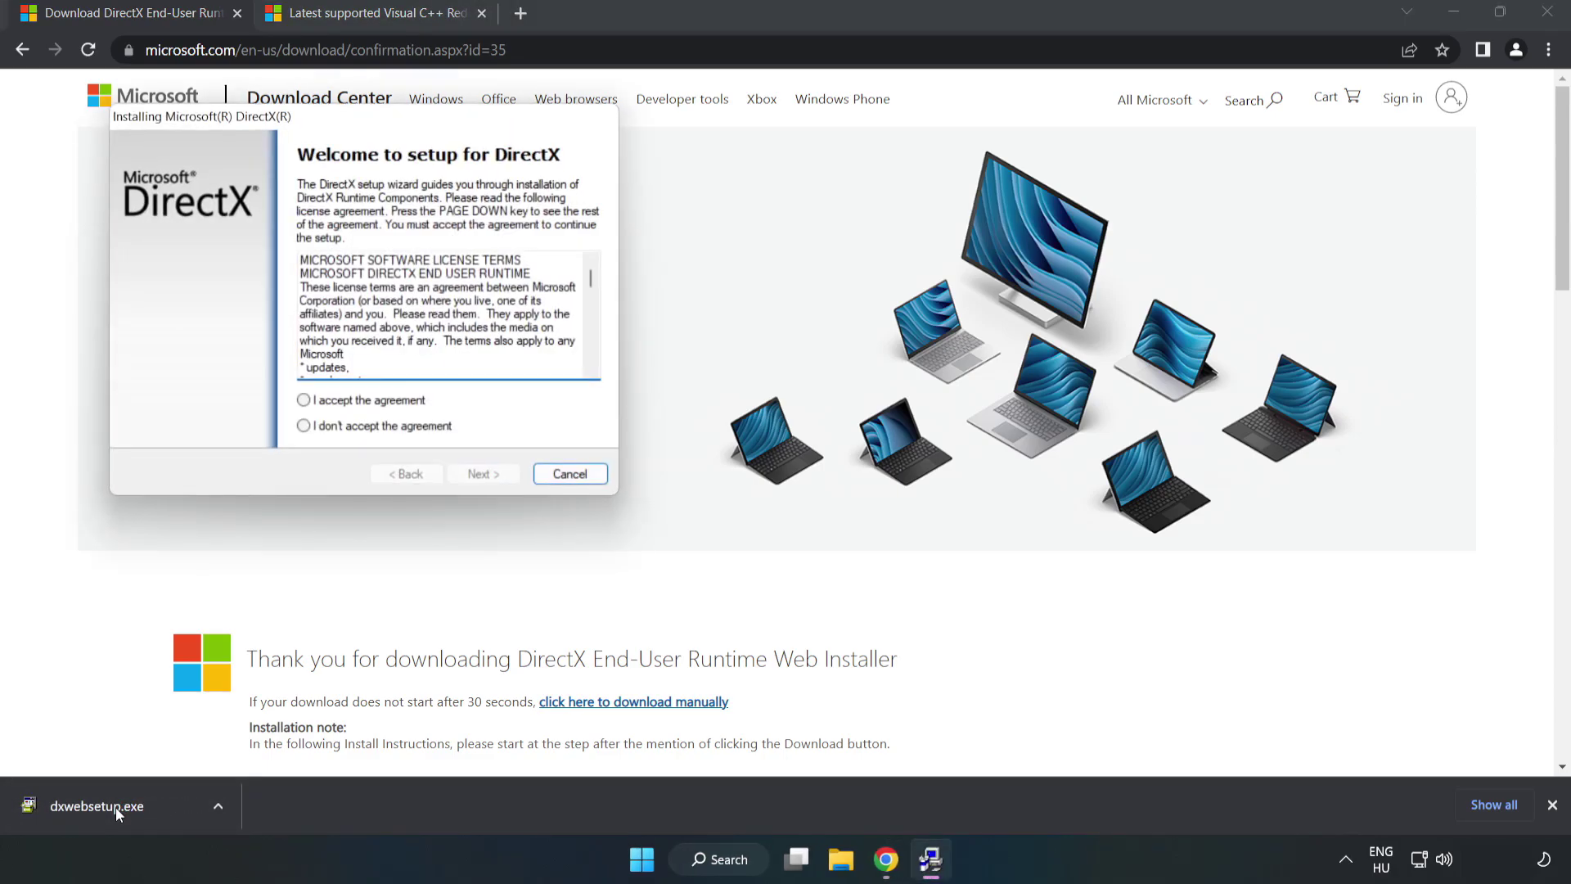
left_click_drag(356, 121, 765, 264)
left_click_drag(1000, 415, 987, 505)
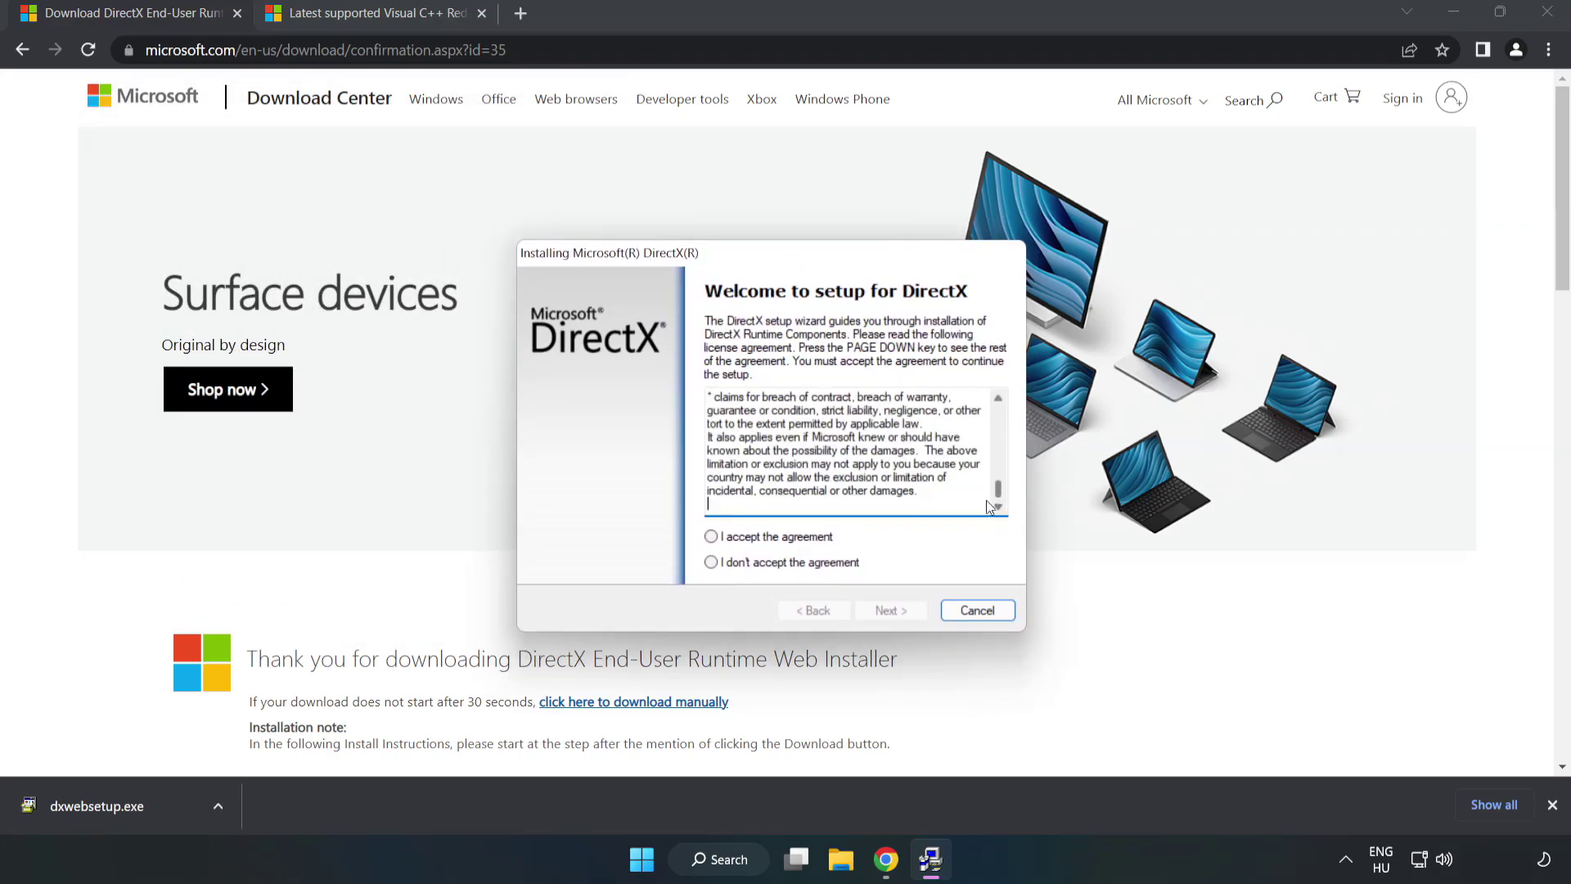
left_click(711, 537)
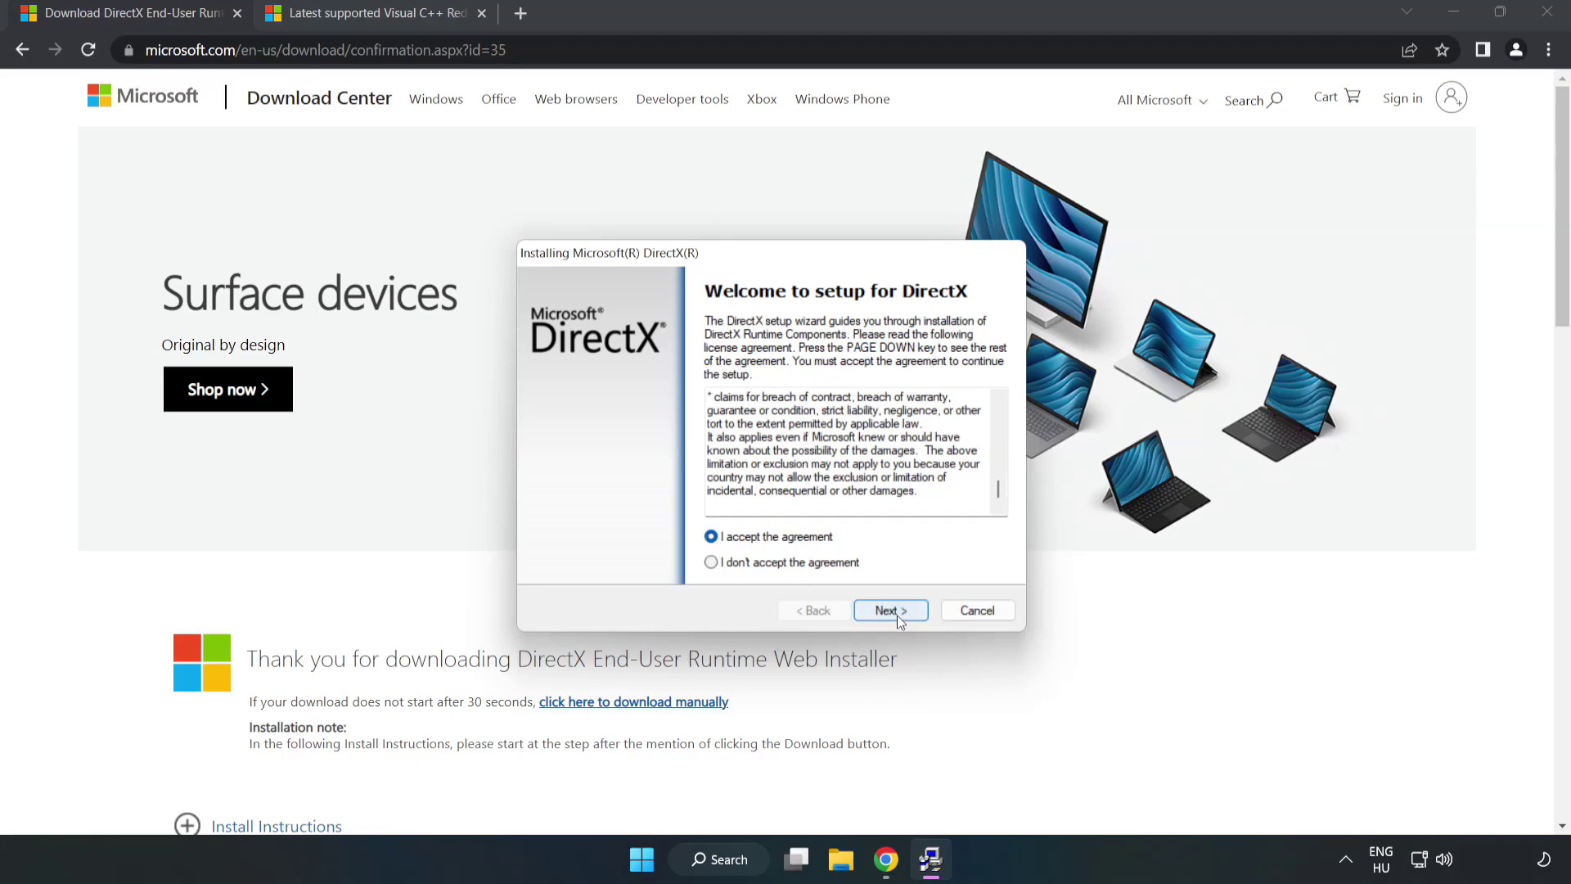
left_click(897, 615)
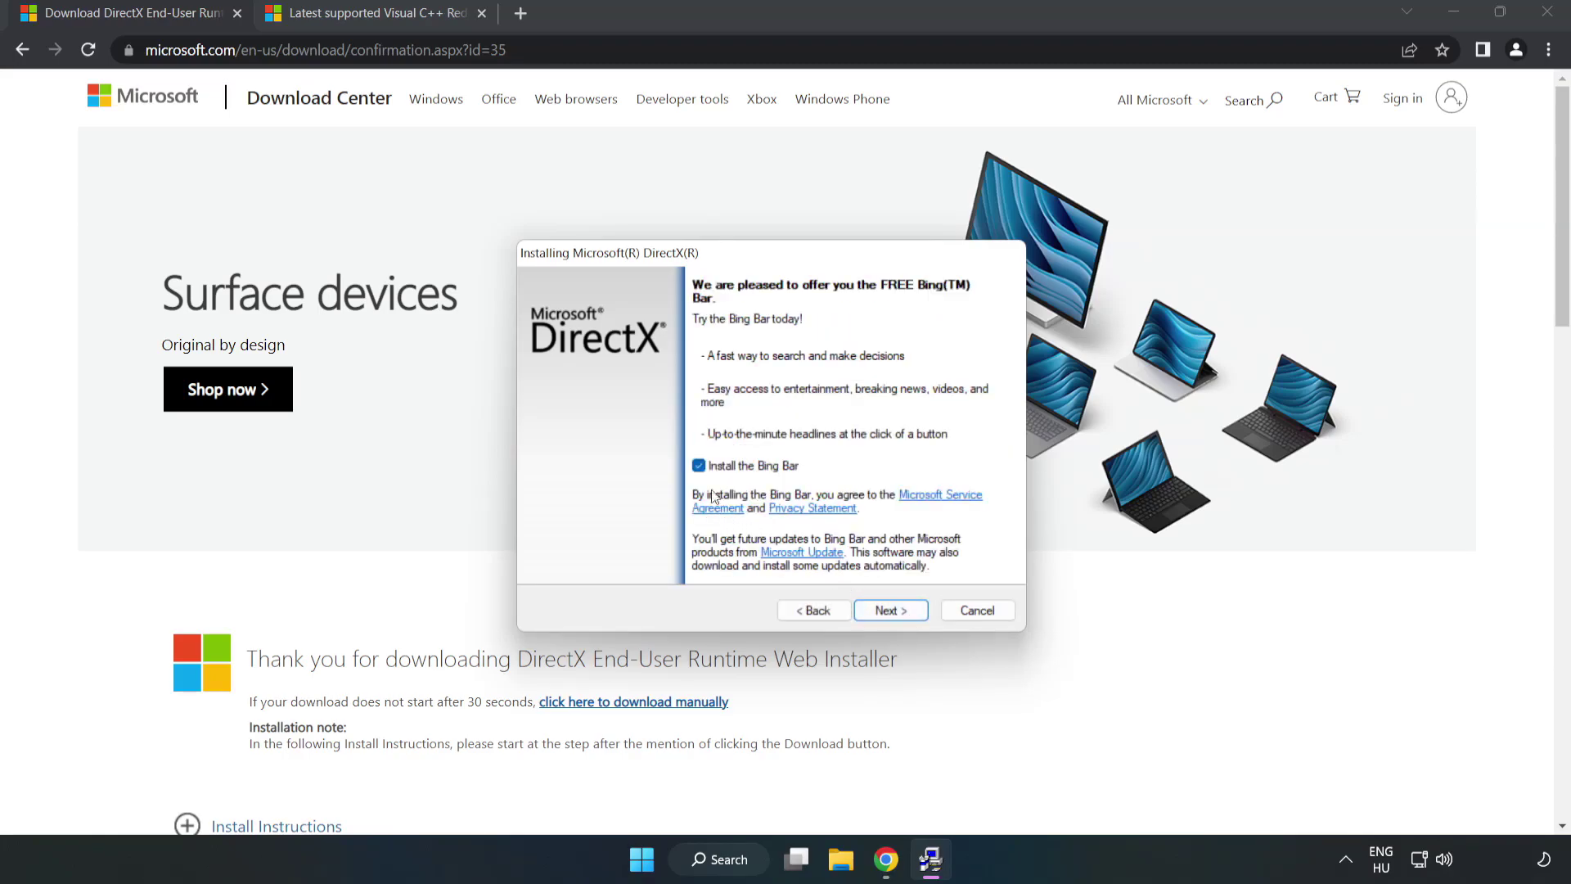
left_click(700, 466)
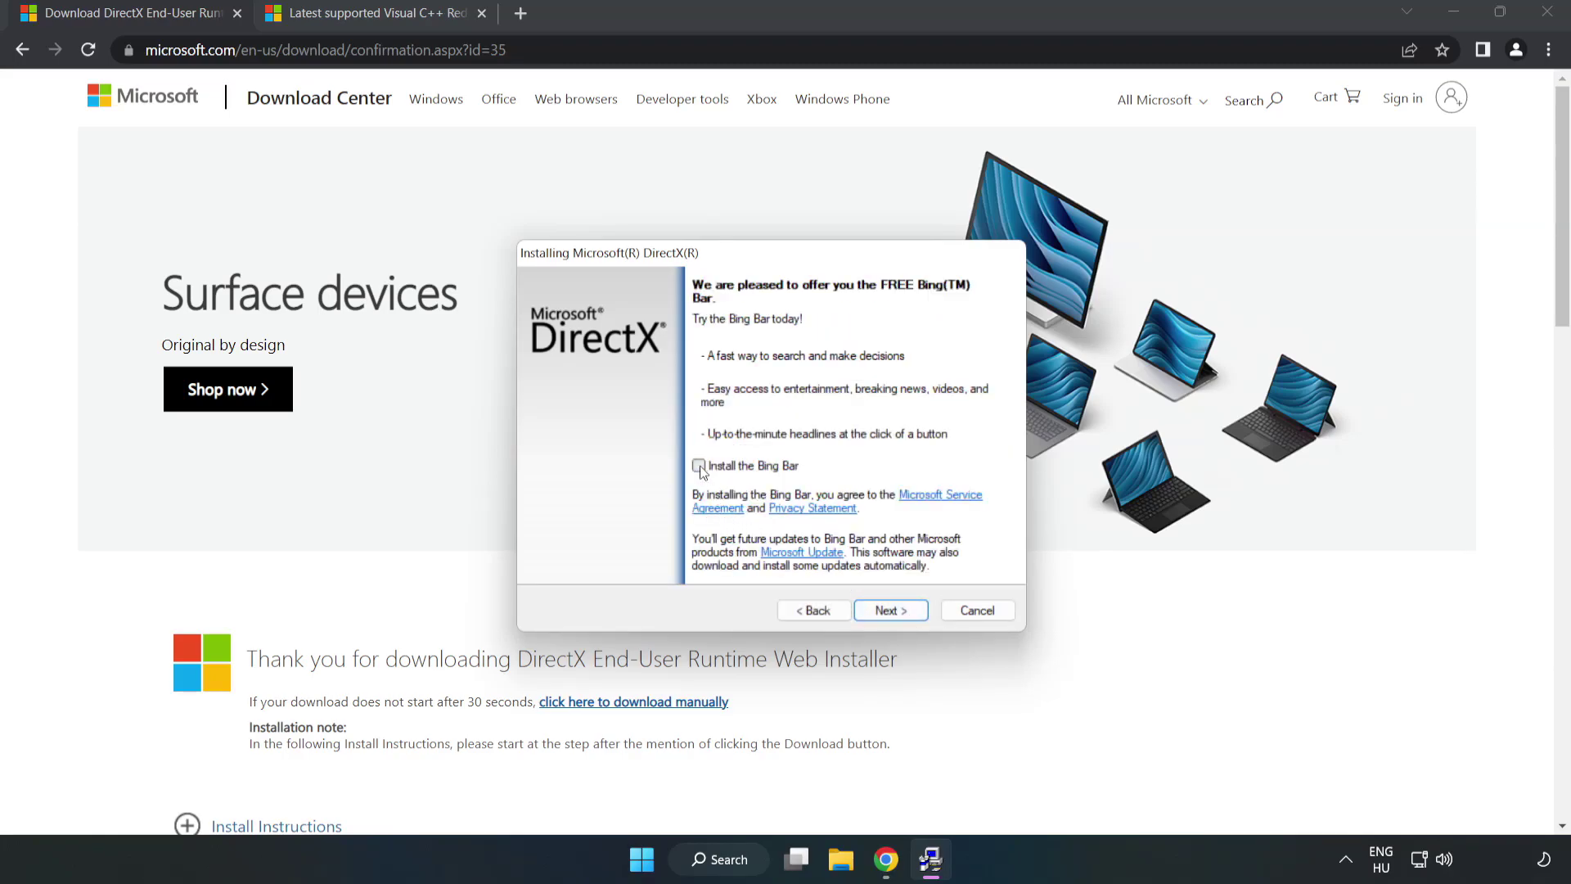
left_click(889, 611)
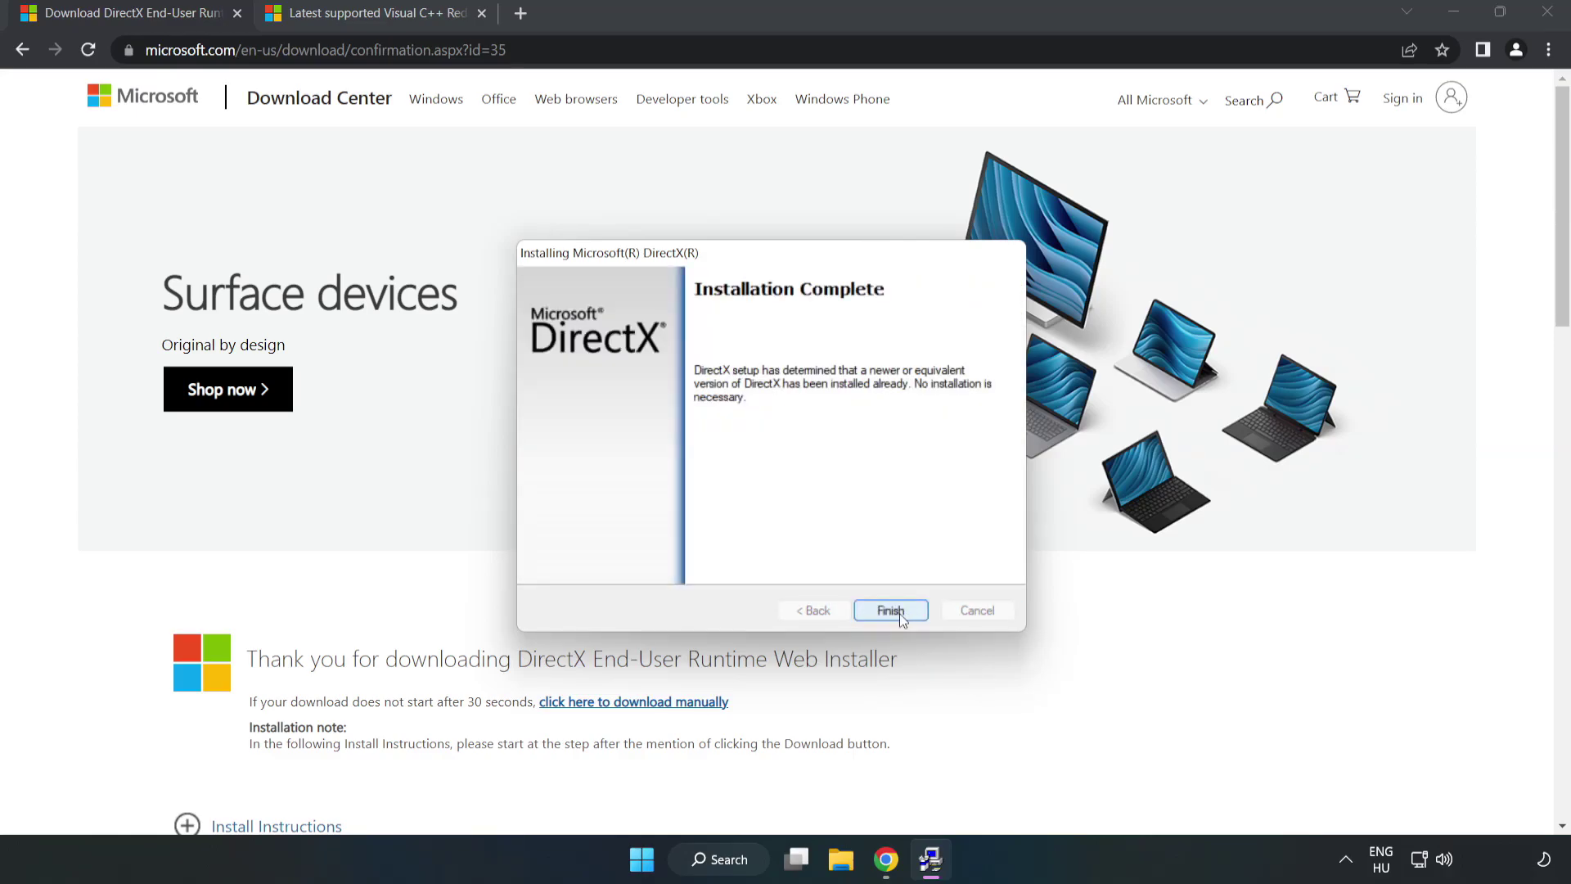
left_click(900, 613)
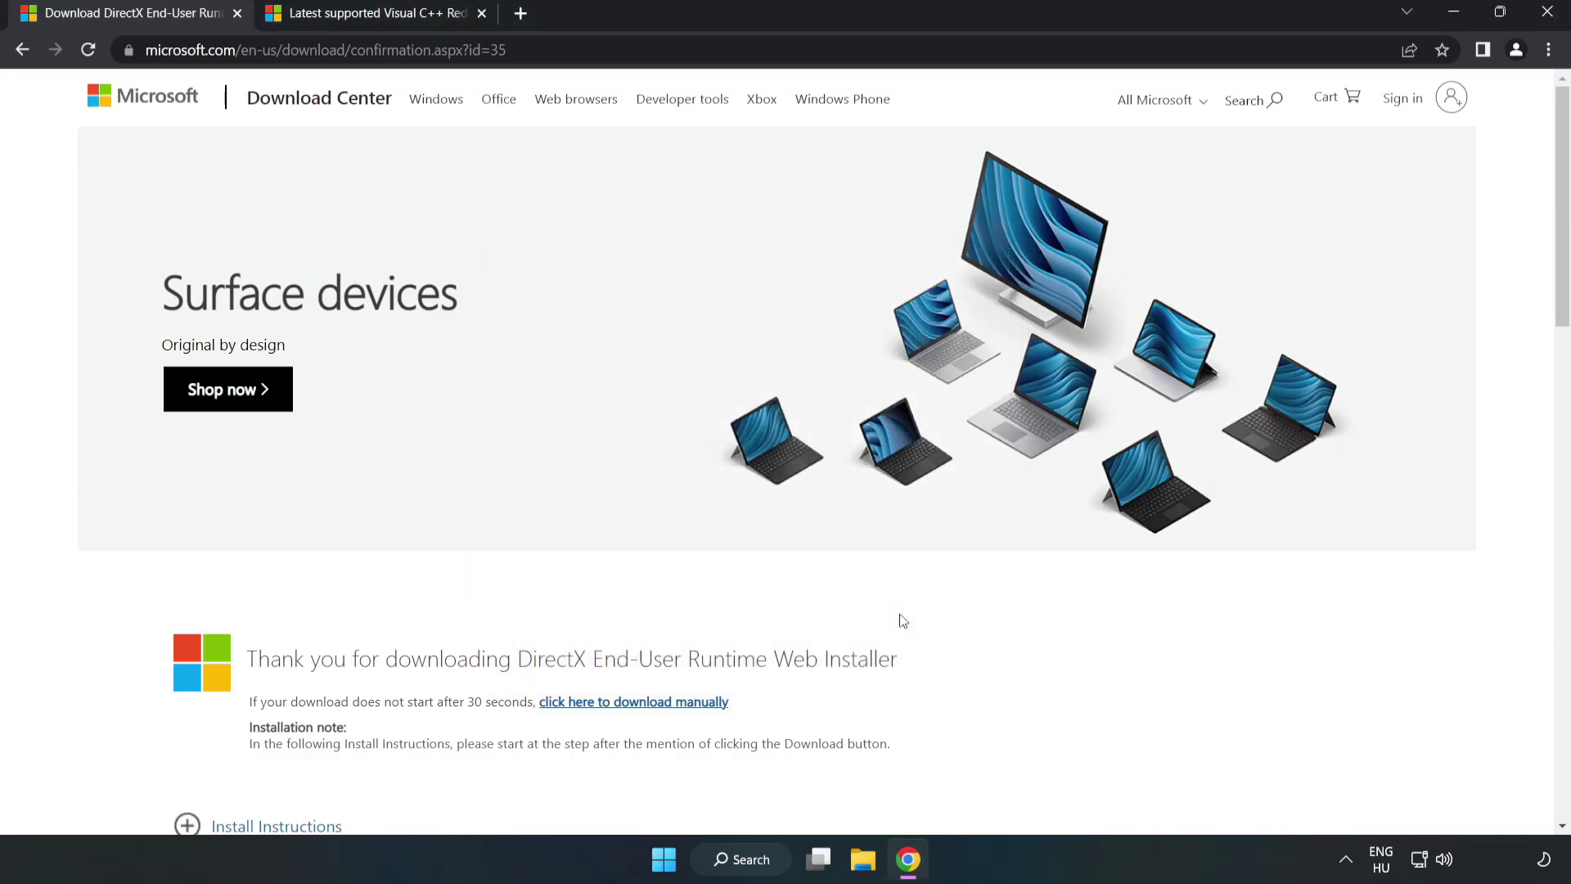
Step: Close the DirectX tab and download VC_redist arm64, x86 and x64 from the Microsoft Learn page
left_click(236, 15)
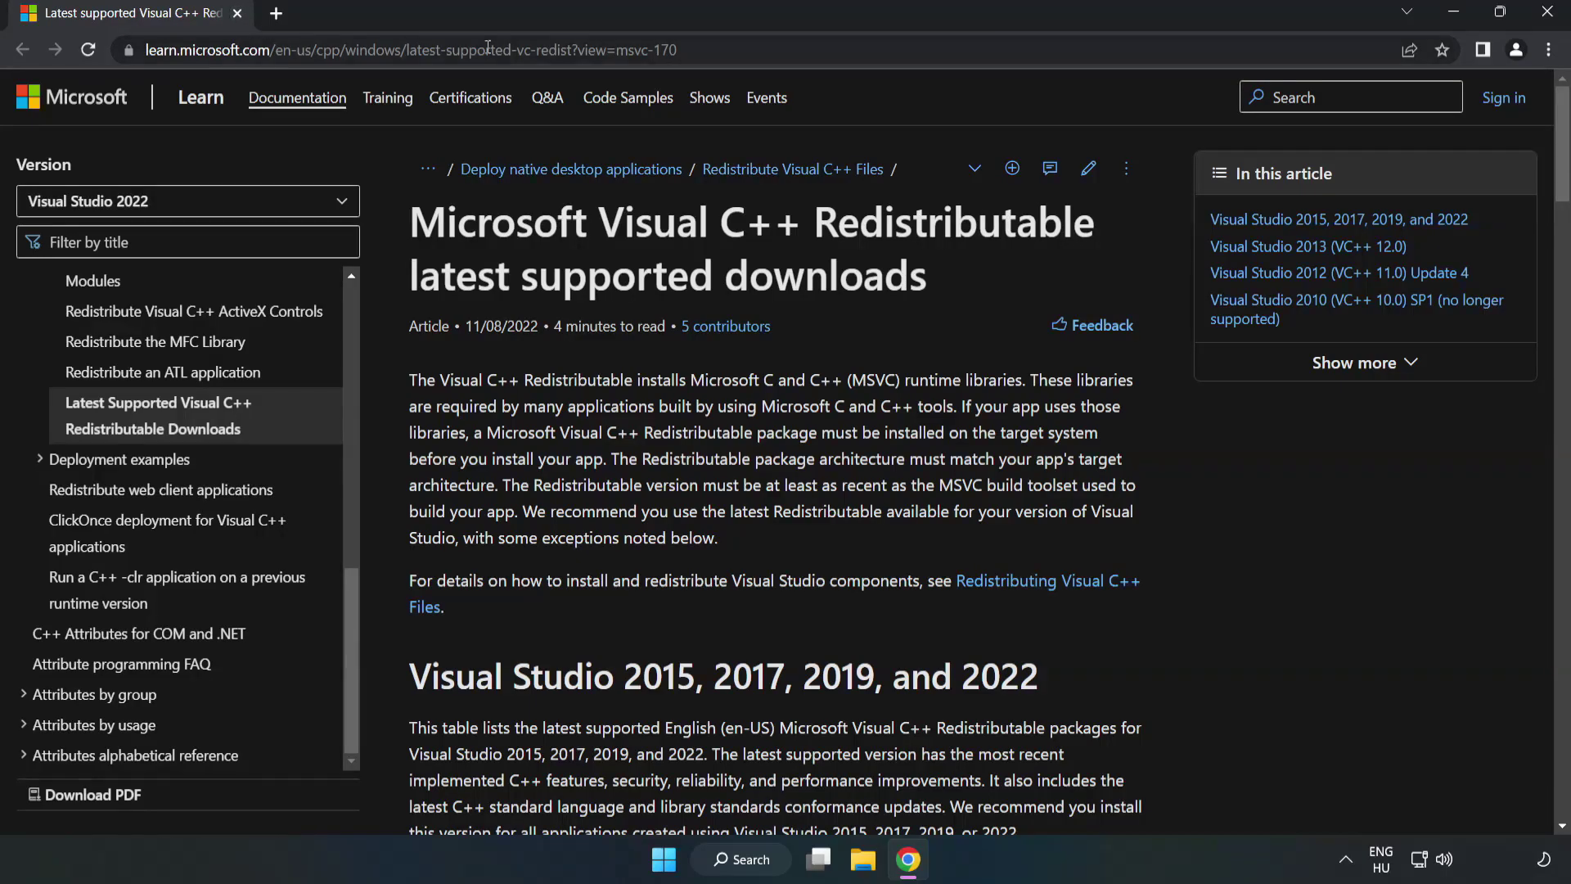
left_click(716, 49)
left_click_drag(716, 49, 680, 50)
left_click(628, 293)
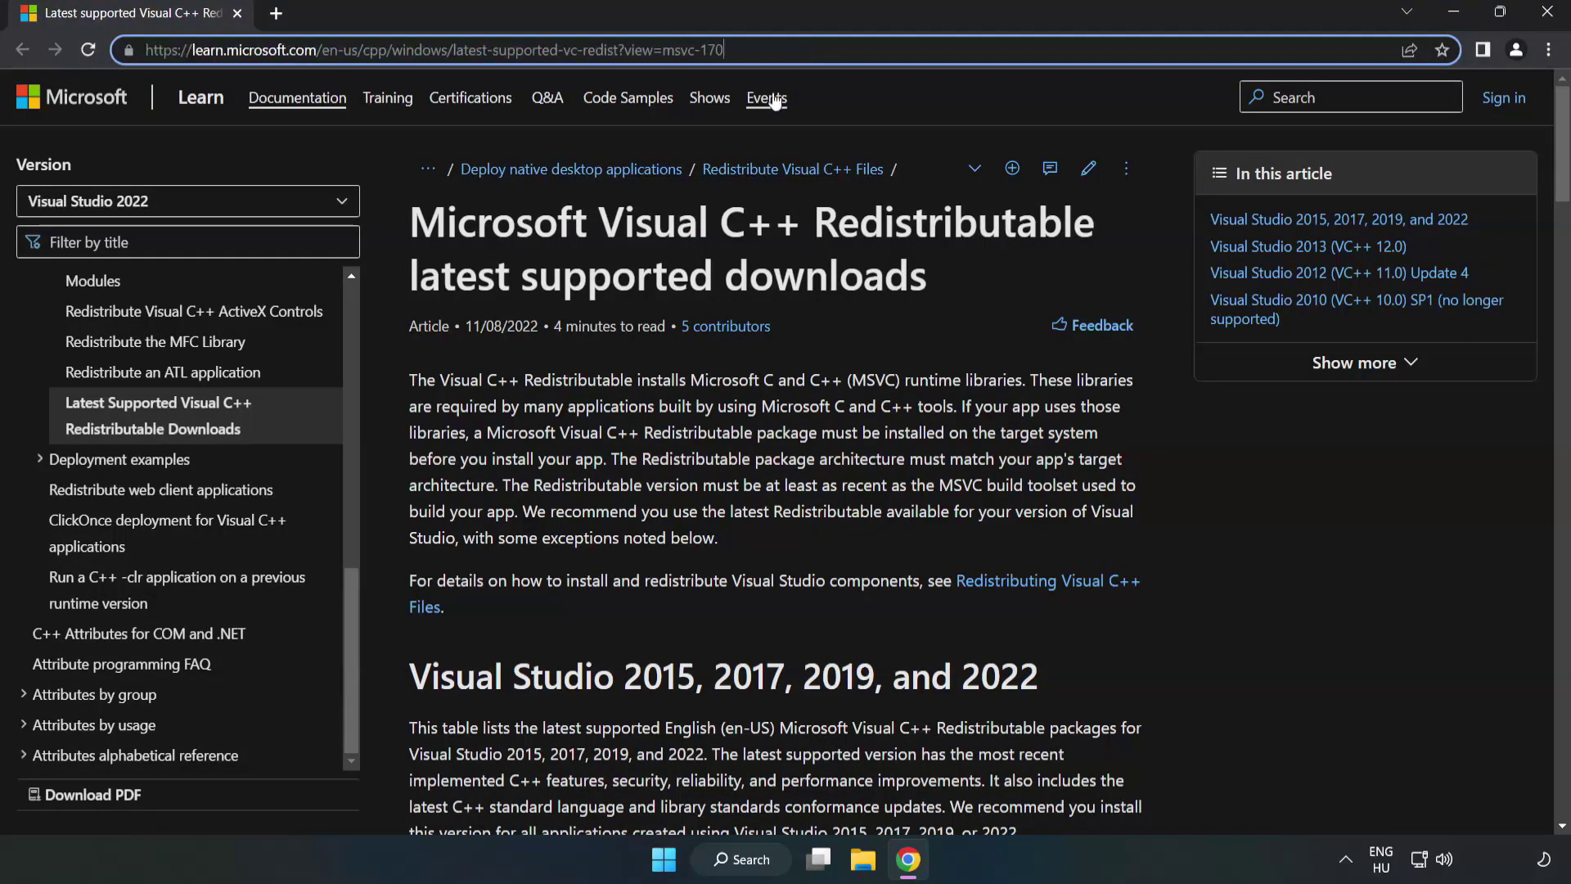
scroll(627, 293, "down", 5)
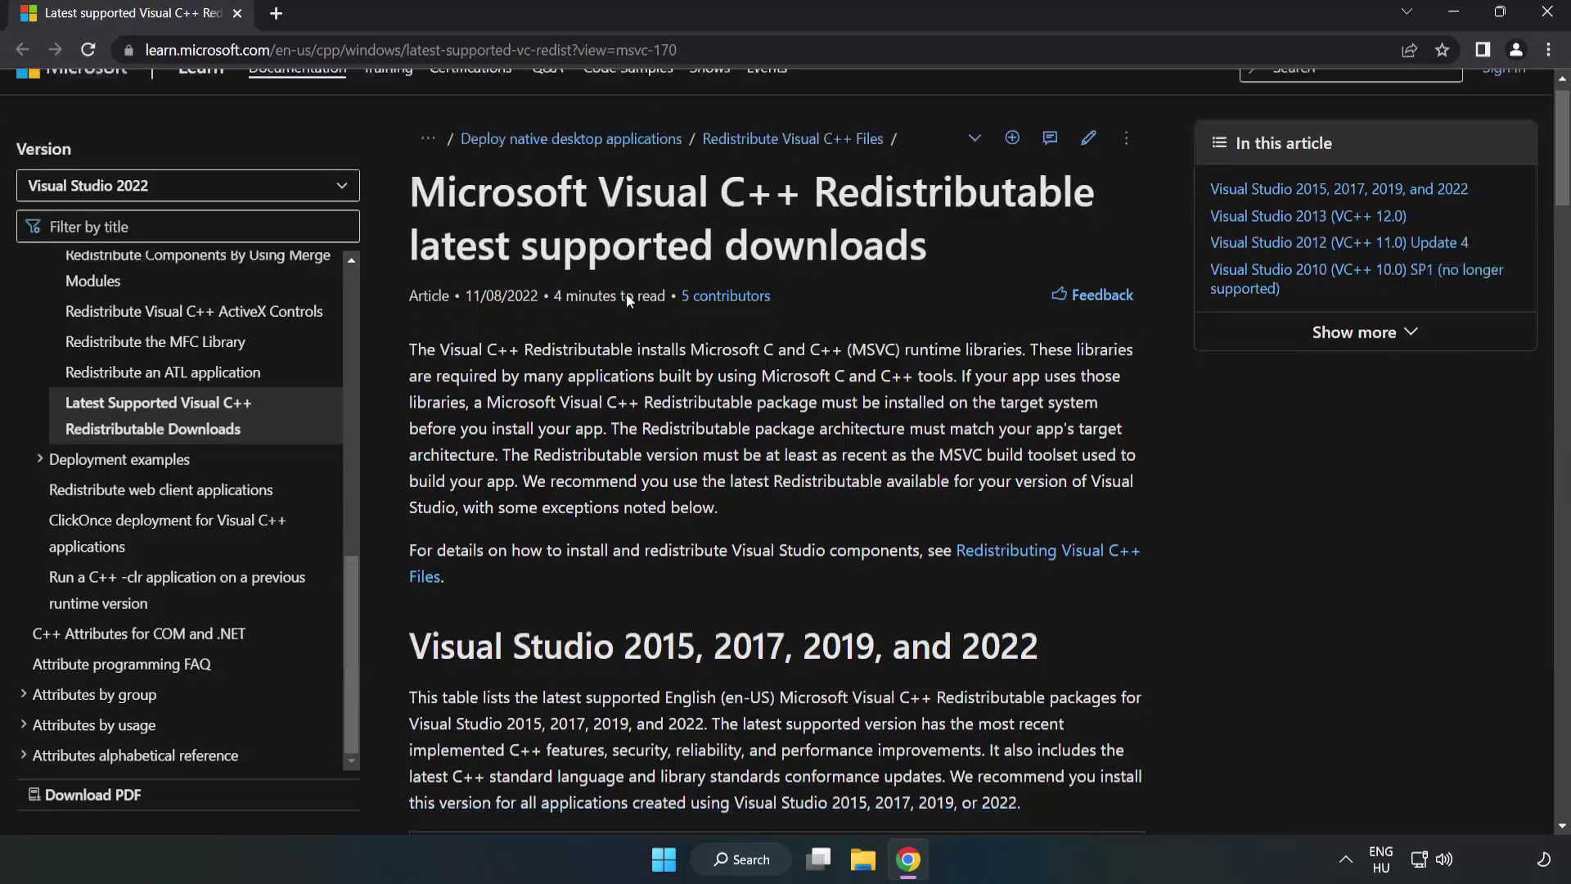
scroll(633, 308, "down", 1)
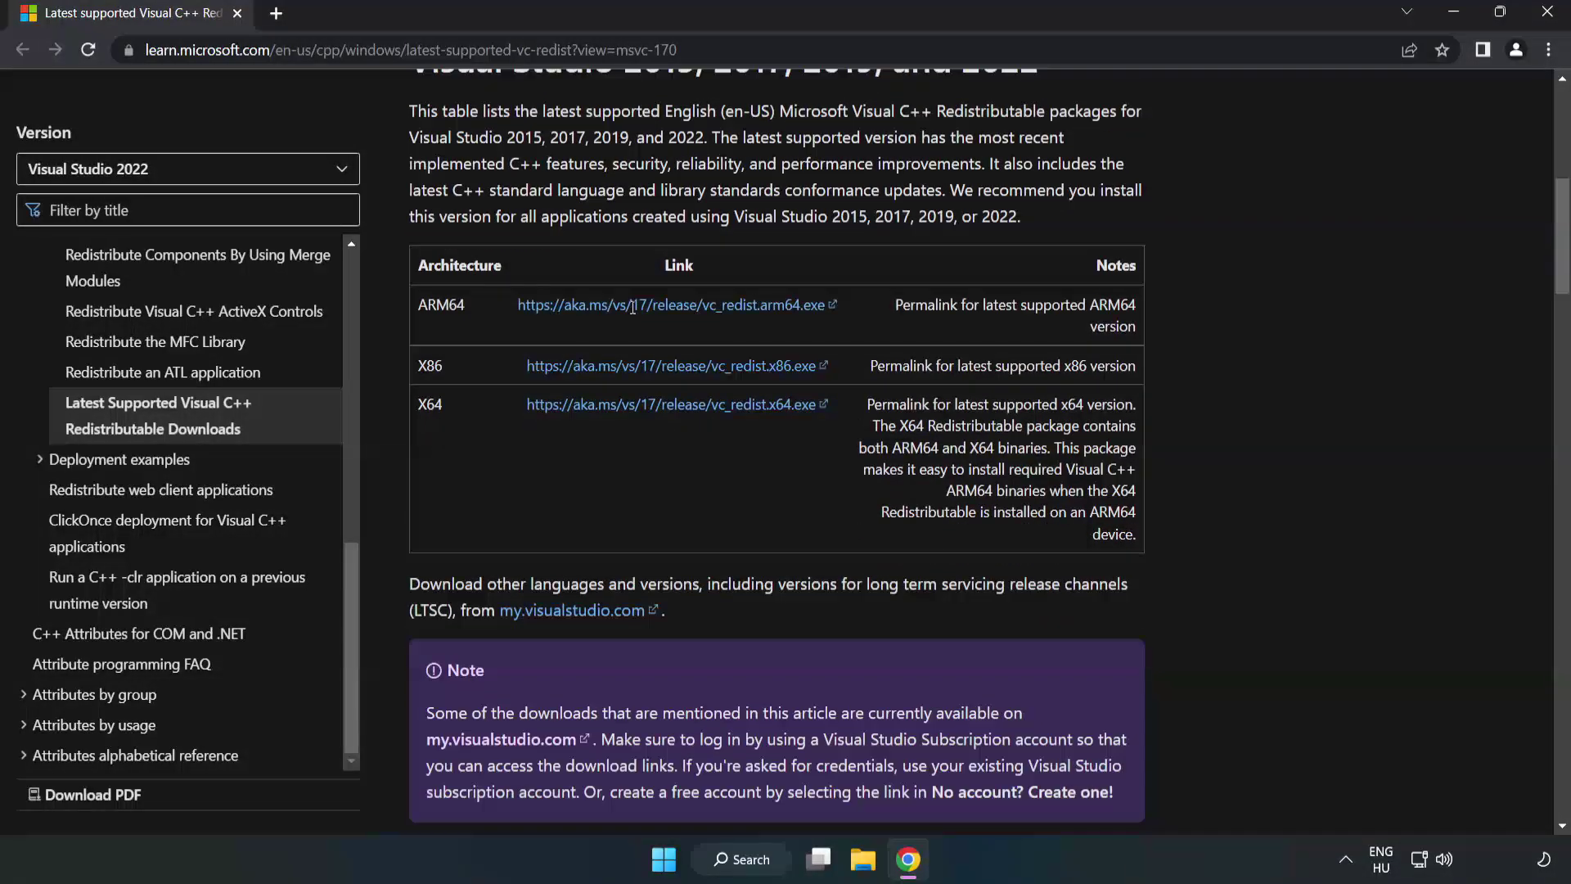
scroll(626, 315, "up", 1)
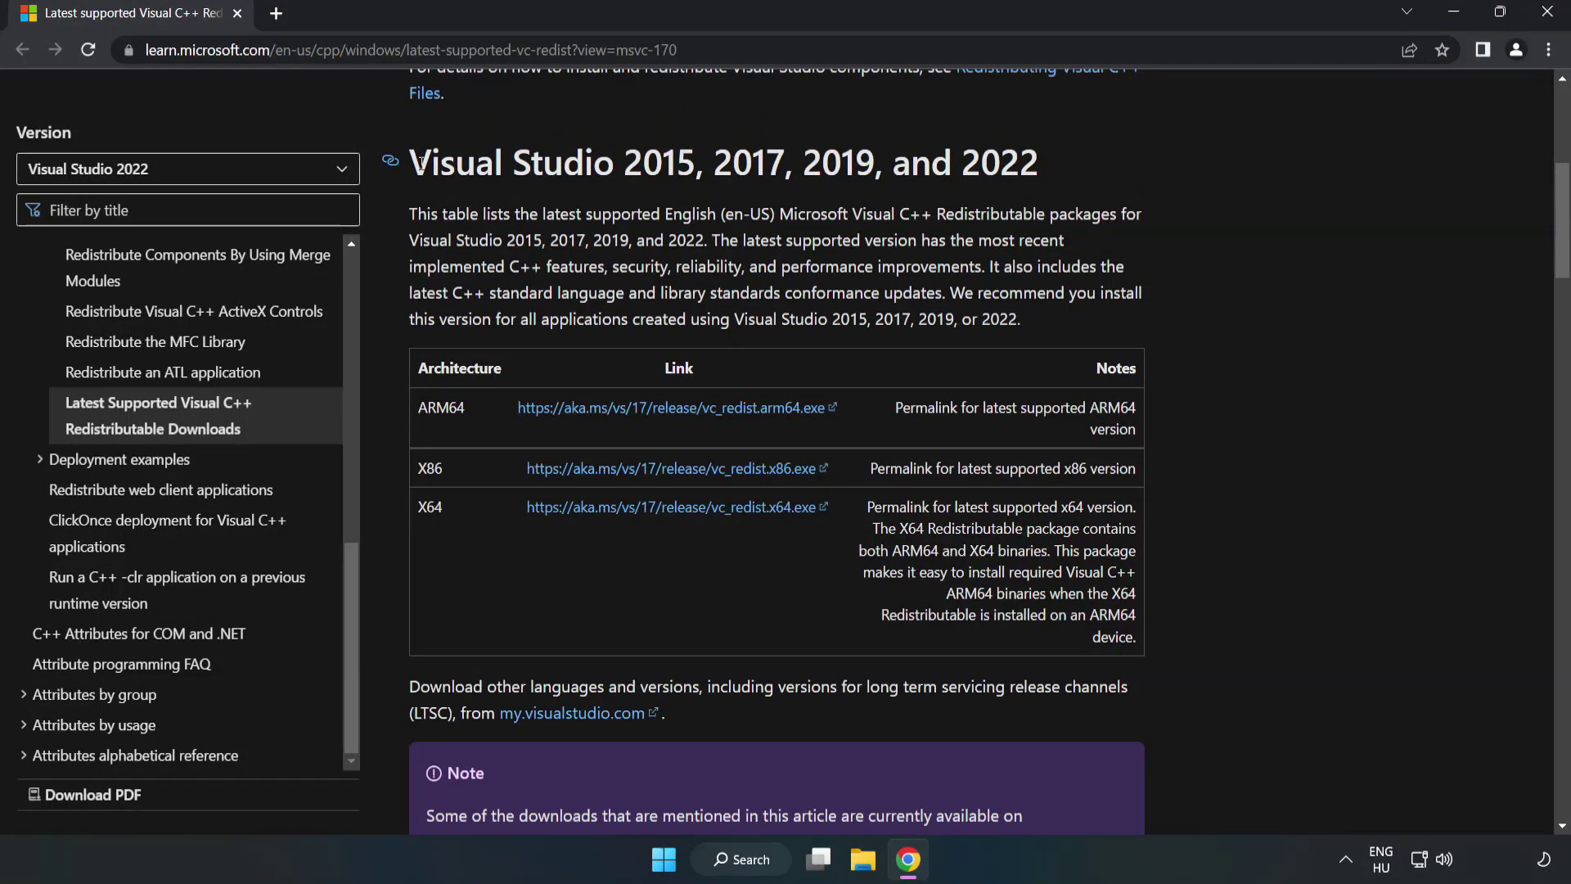
left_click_drag(419, 161, 1044, 172)
left_click(974, 206)
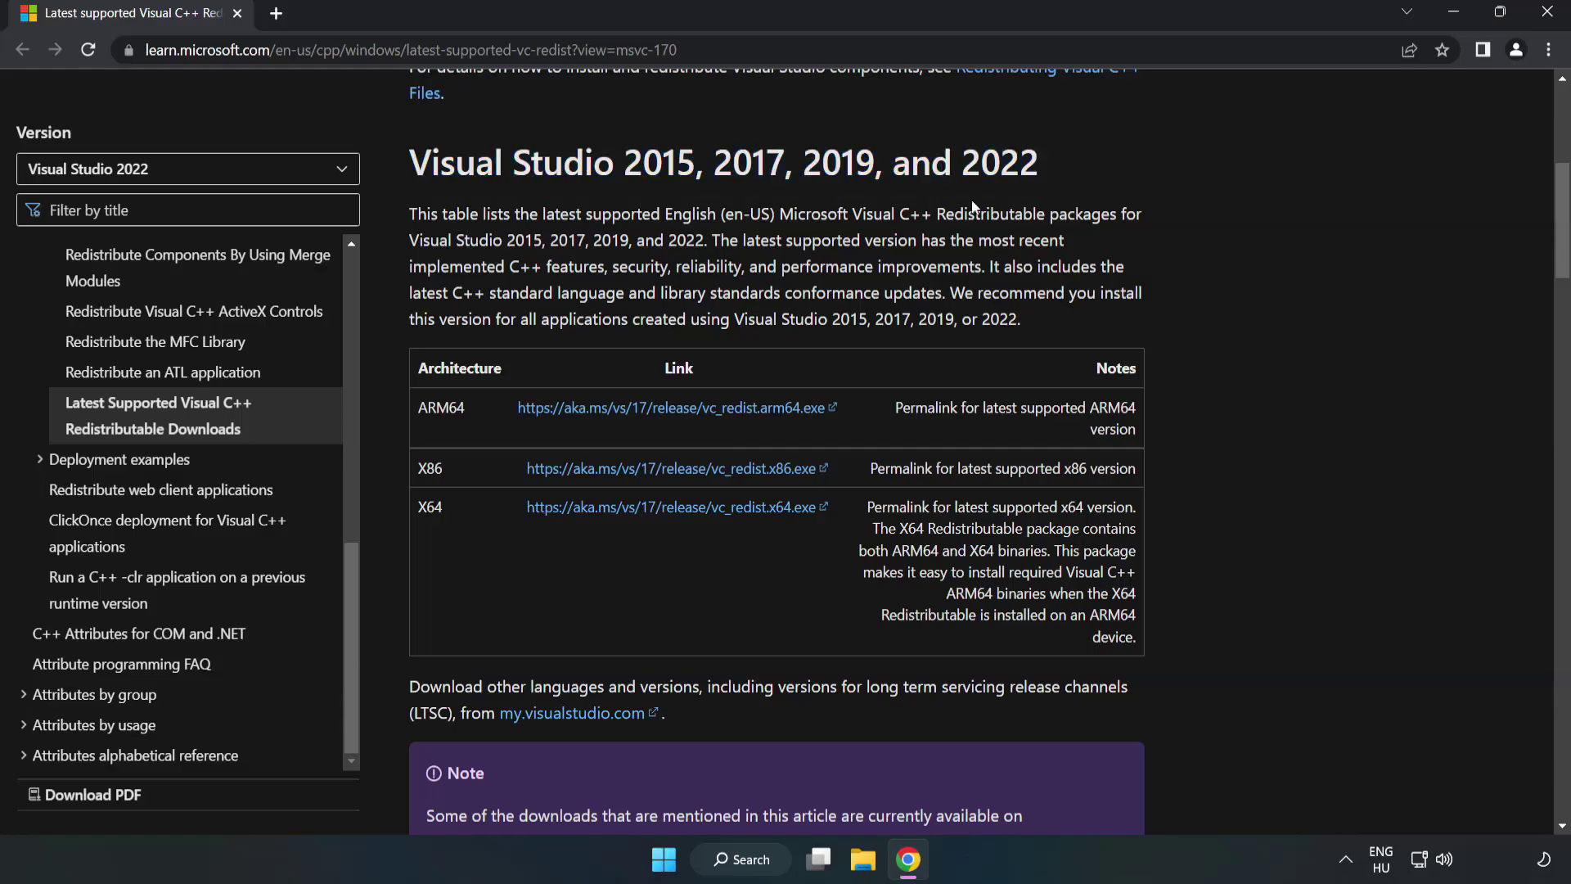
left_click(638, 407)
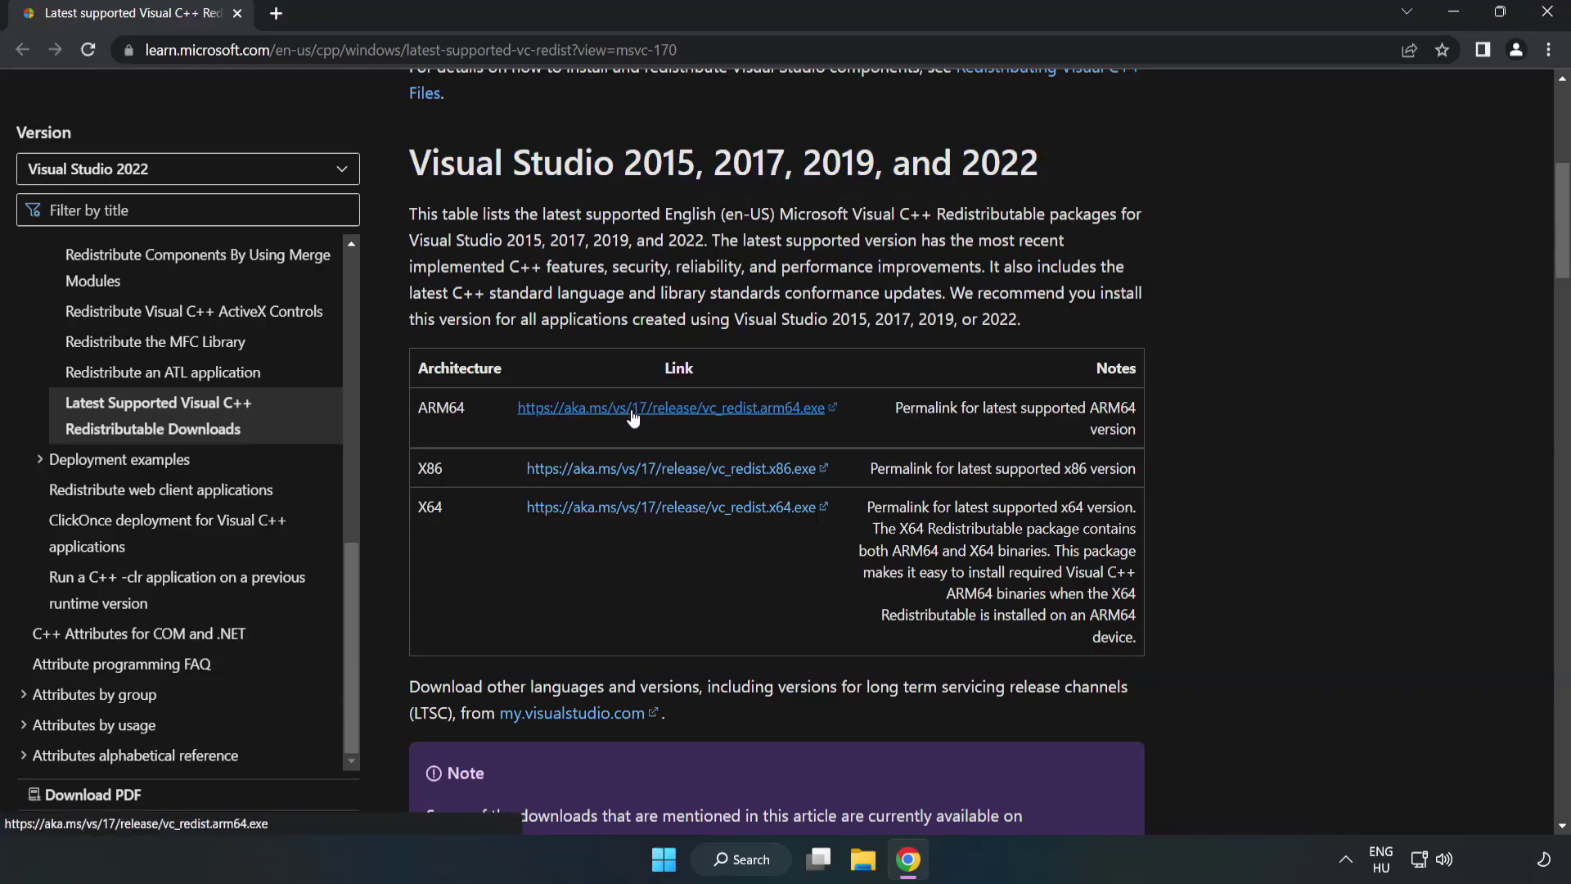
left_click(640, 482)
left_click(660, 510)
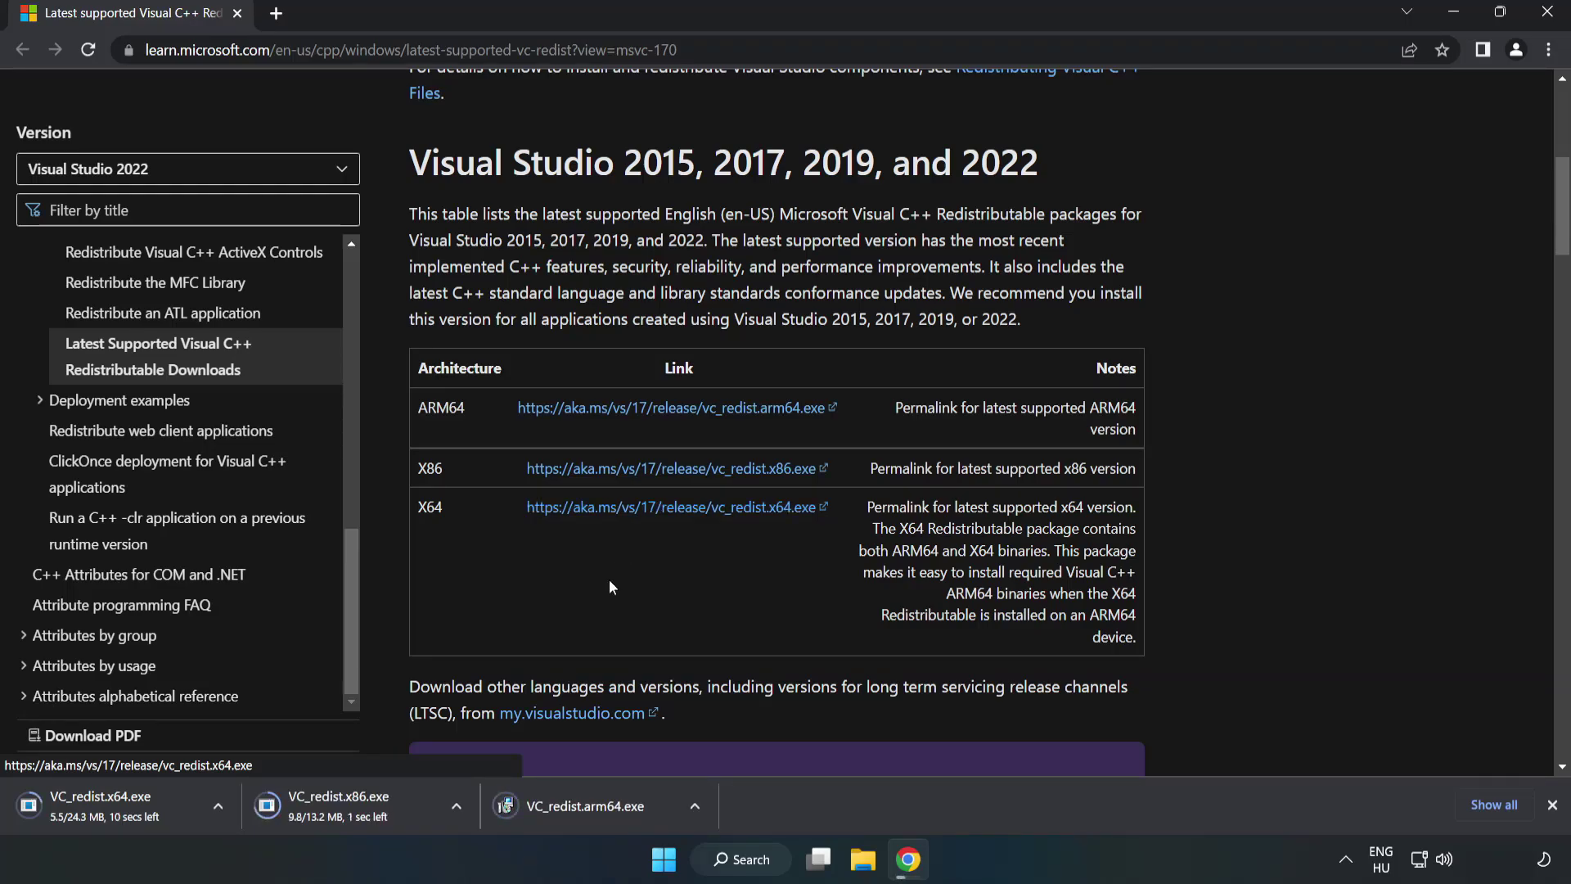
Step: Attempt the ARM64 Visual C++ redistributable install, dismiss its unsupported-processor failure, then launch VC_redist.x86.exe
left_click(599, 807)
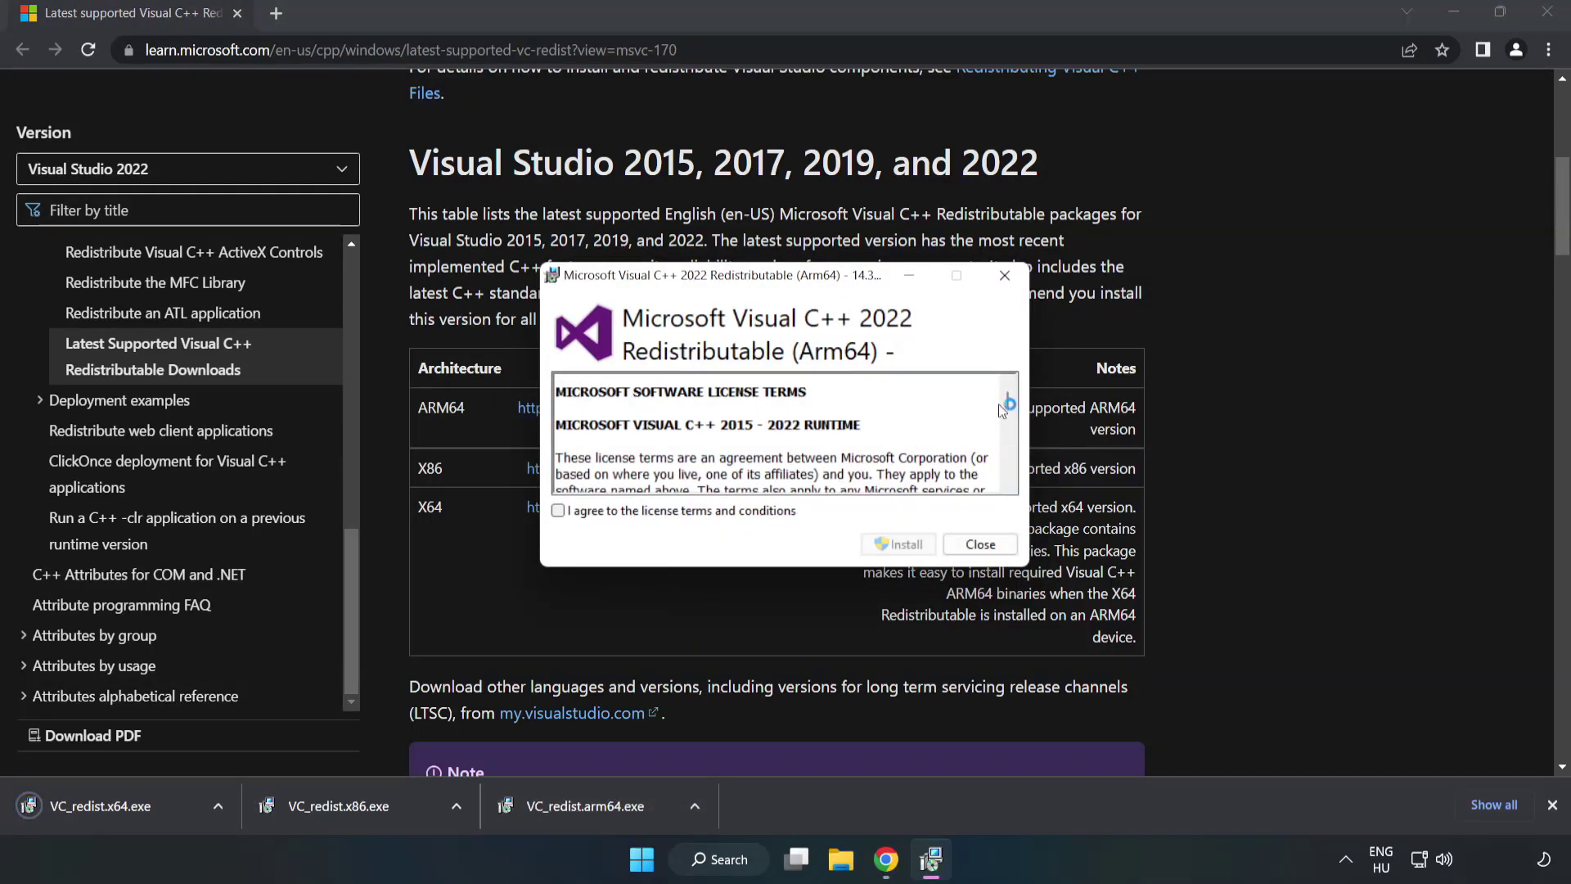
scroll(1008, 401, "down", 15)
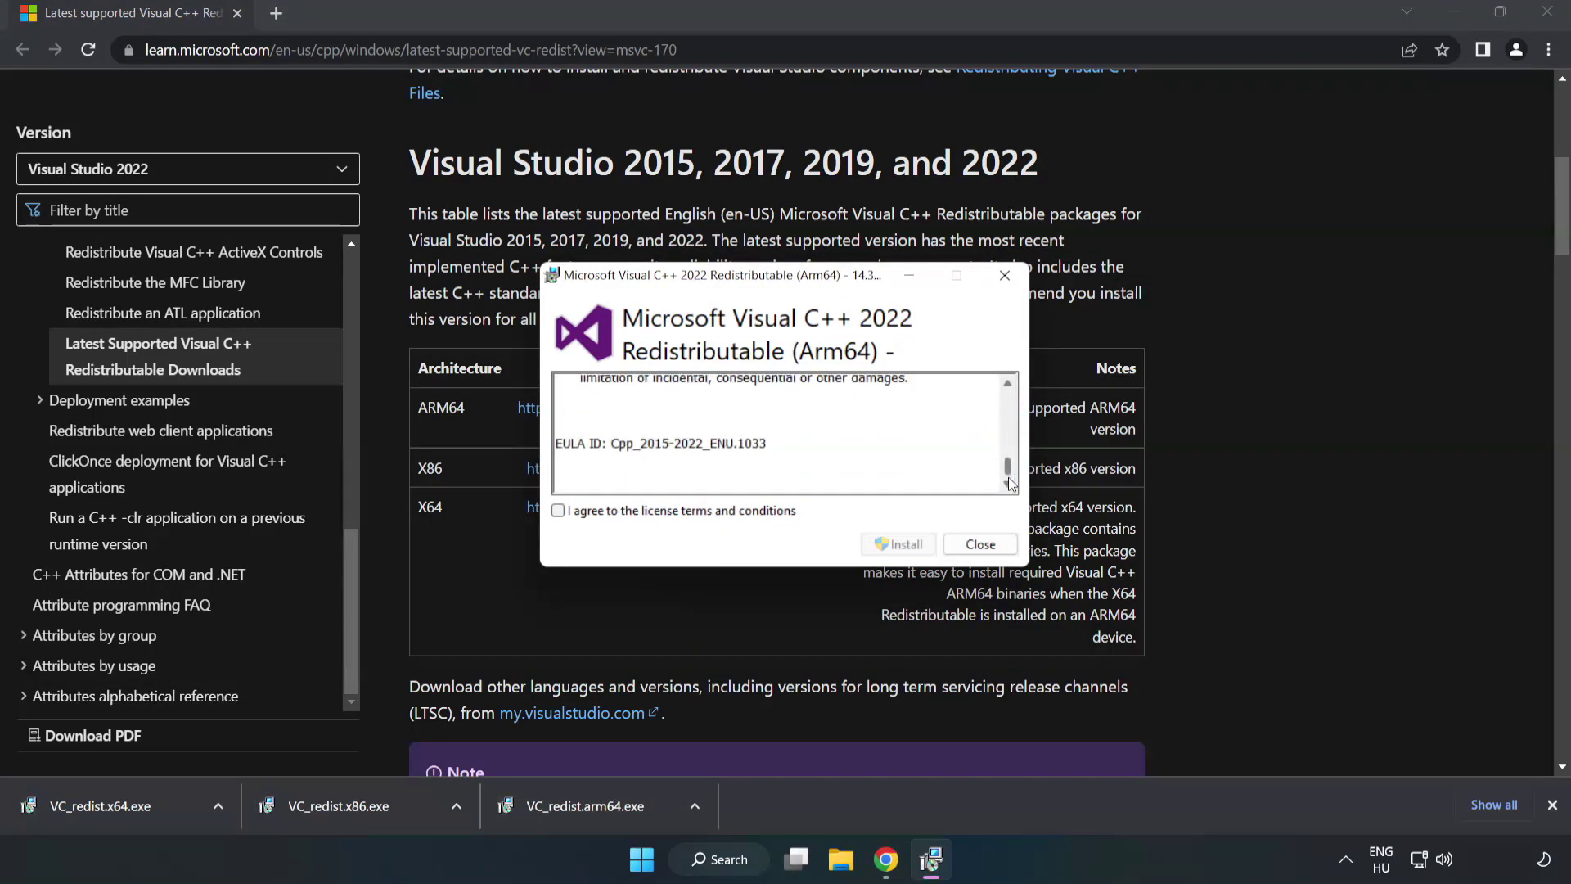
left_click(559, 511)
left_click(903, 546)
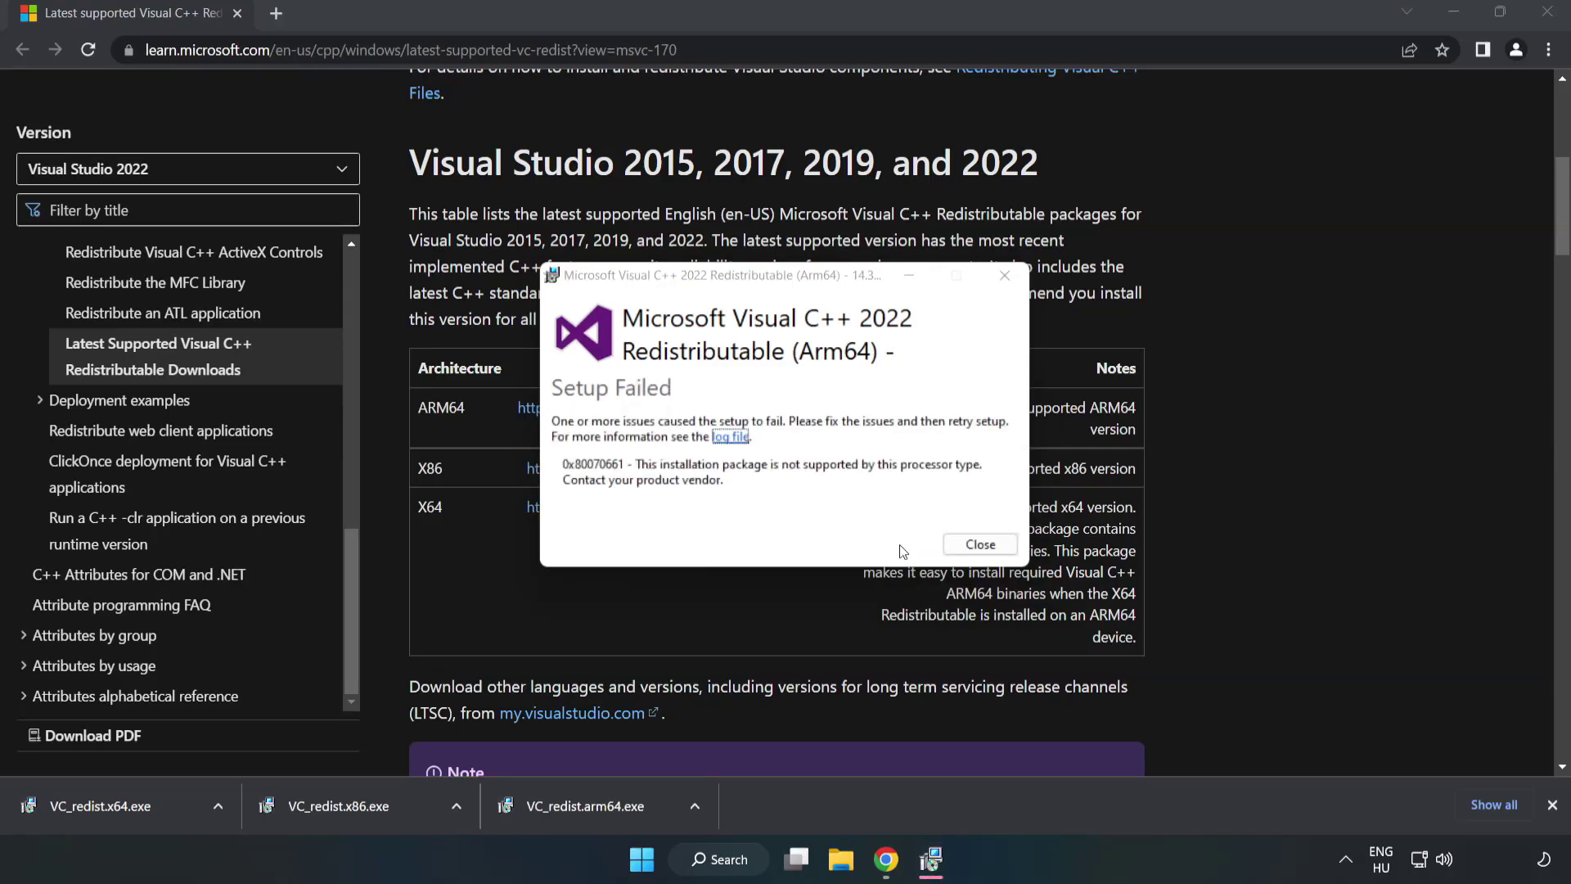
left_click(980, 544)
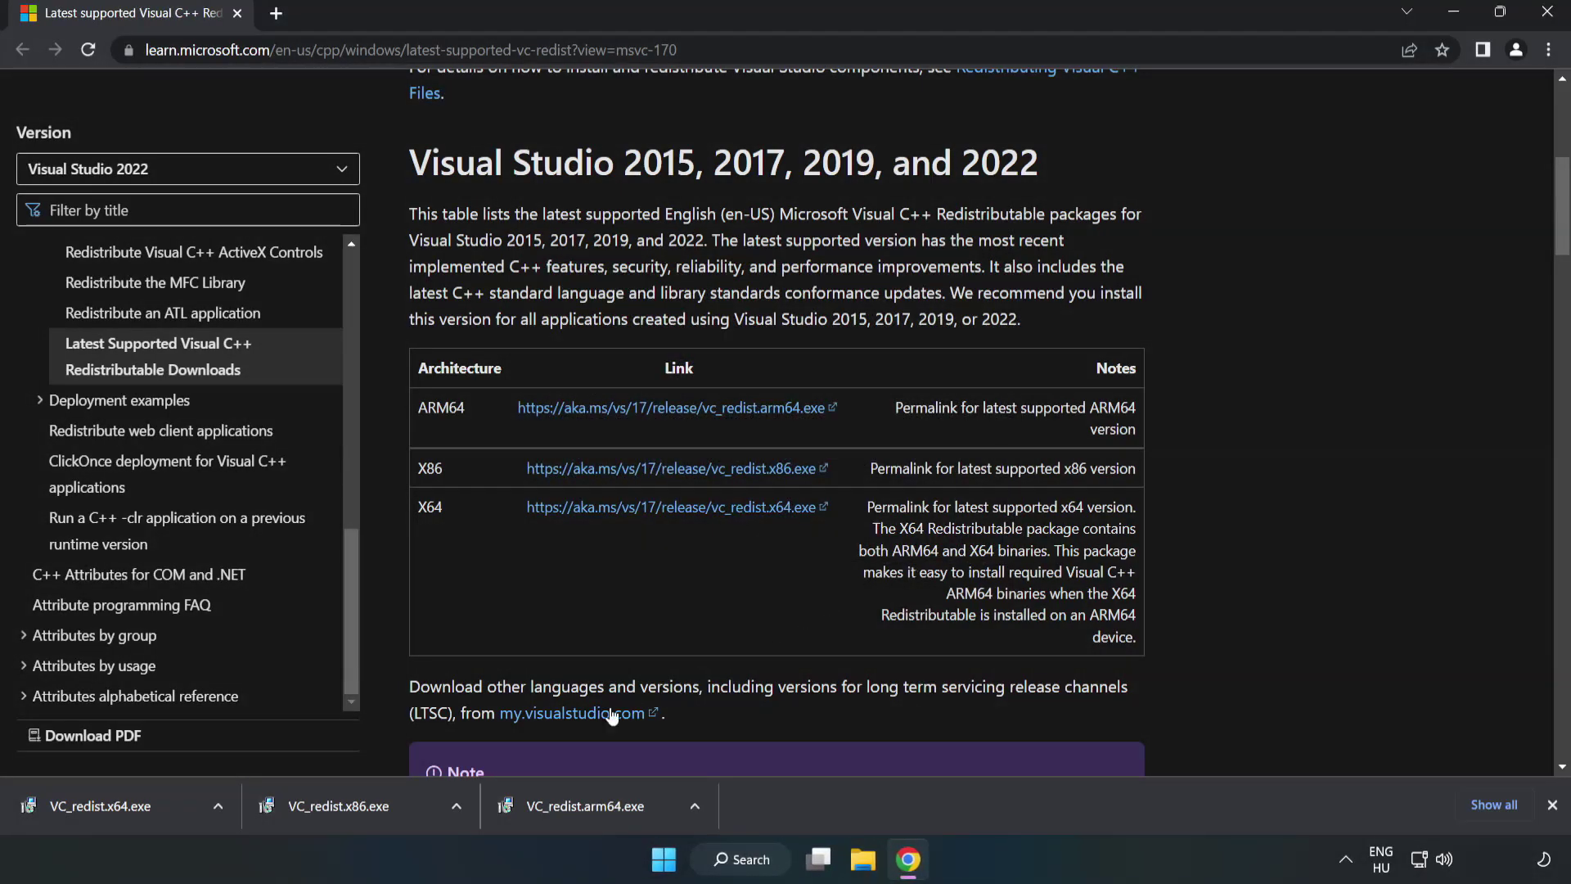
left_click(347, 802)
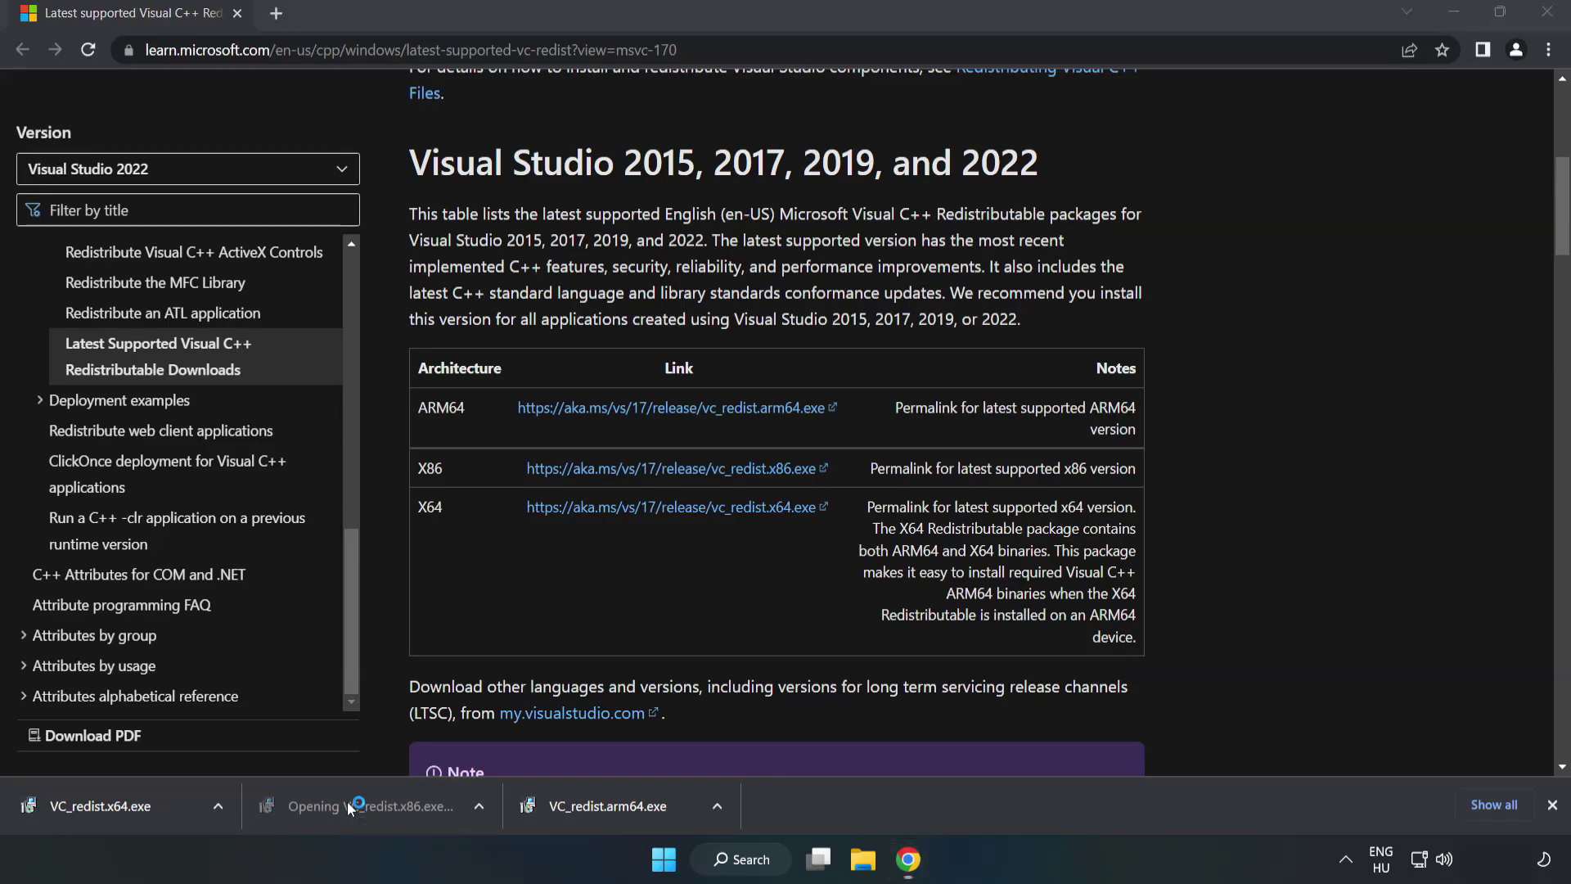
Step: Accept the license and install the x86 Visual C++ 2015-2022 redistributable, then close its setup
left_click_drag(1007, 401, 1005, 484)
left_click(558, 510)
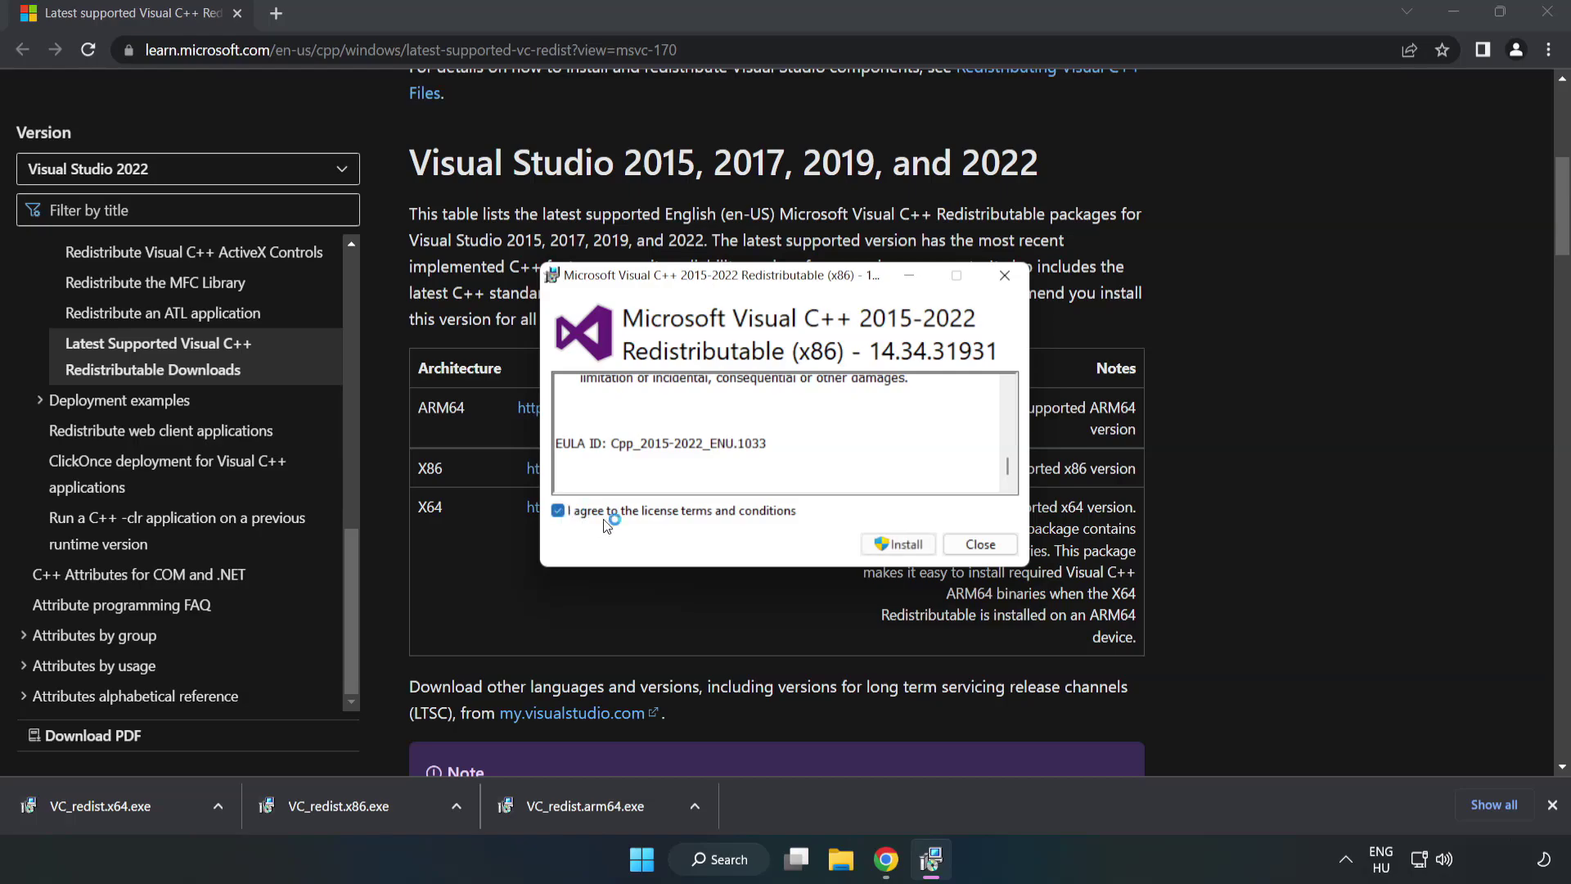
left_click(892, 545)
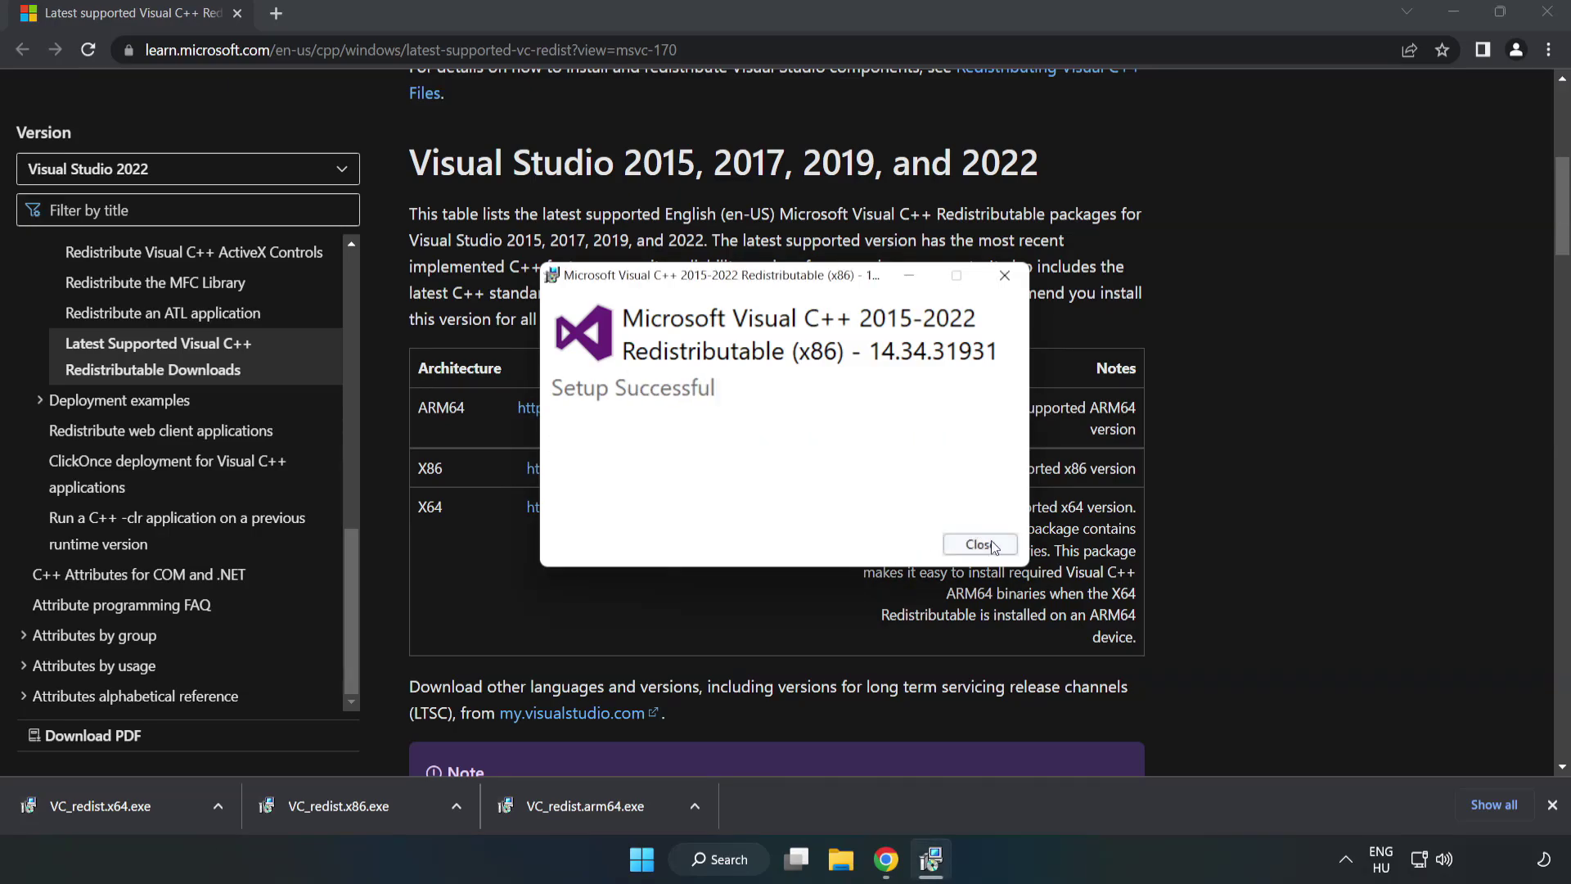
left_click(986, 545)
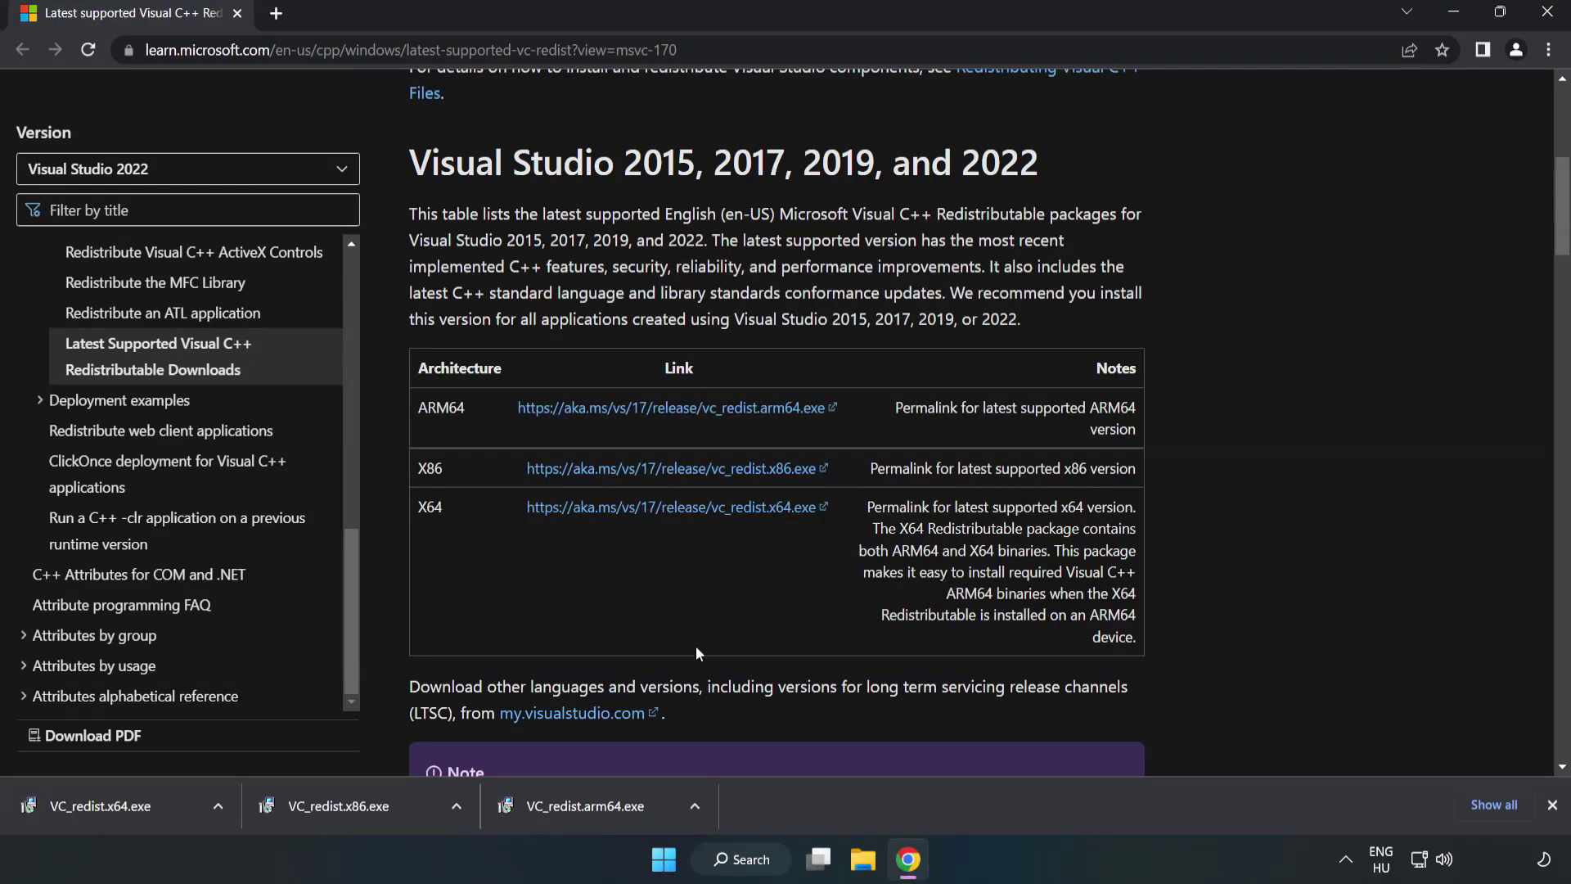
Step: Run VC_redist.x64.exe, accept the license, install it, and close the successful setup
left_click(85, 800)
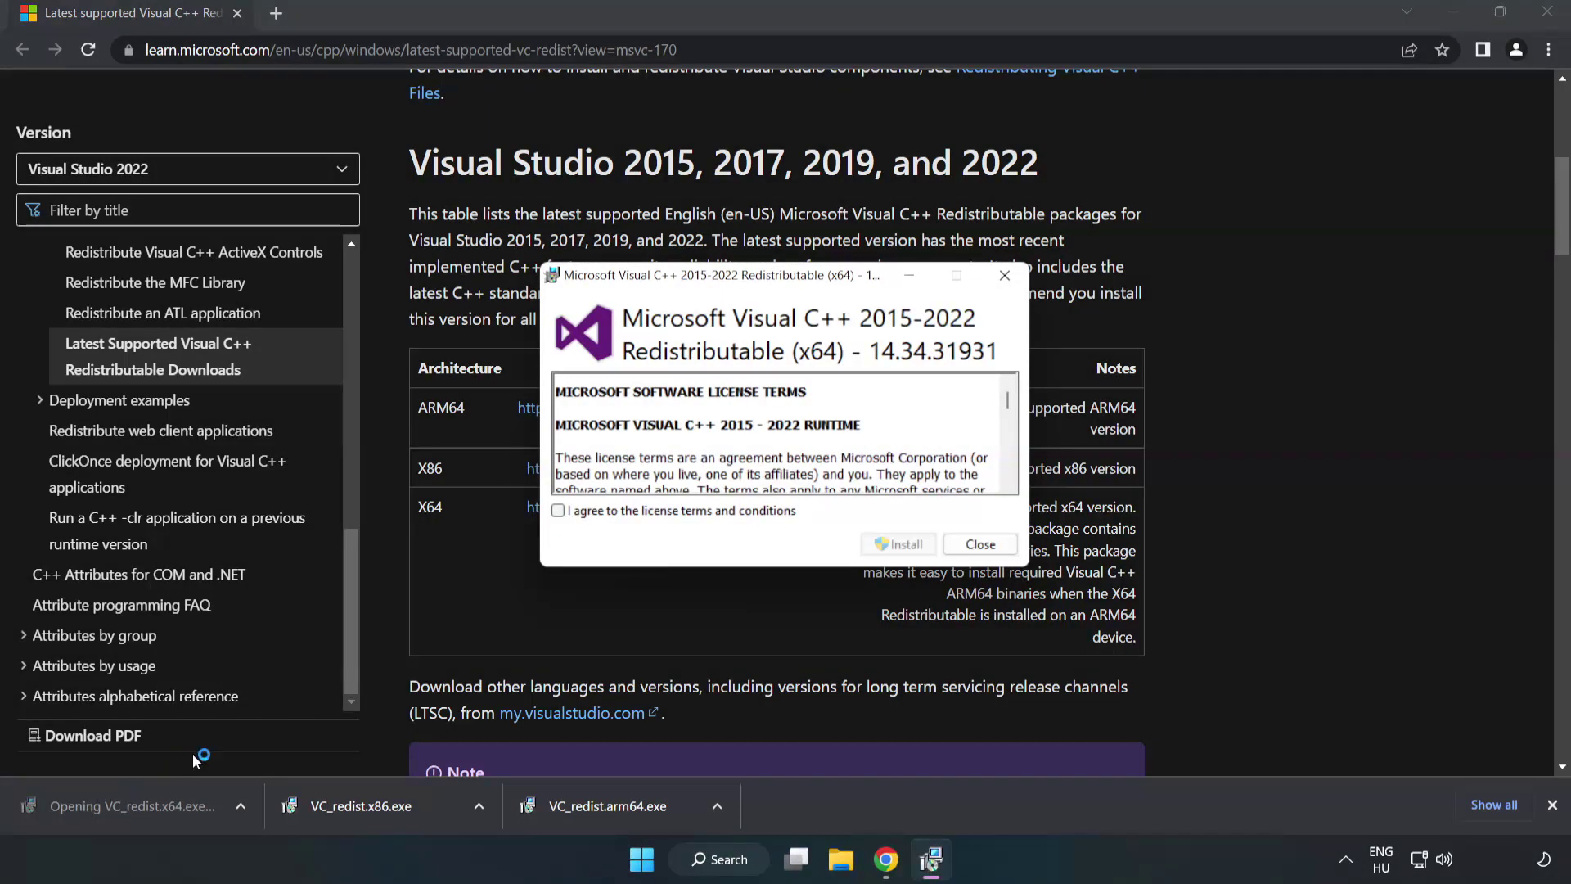
left_click_drag(1008, 405, 1010, 478)
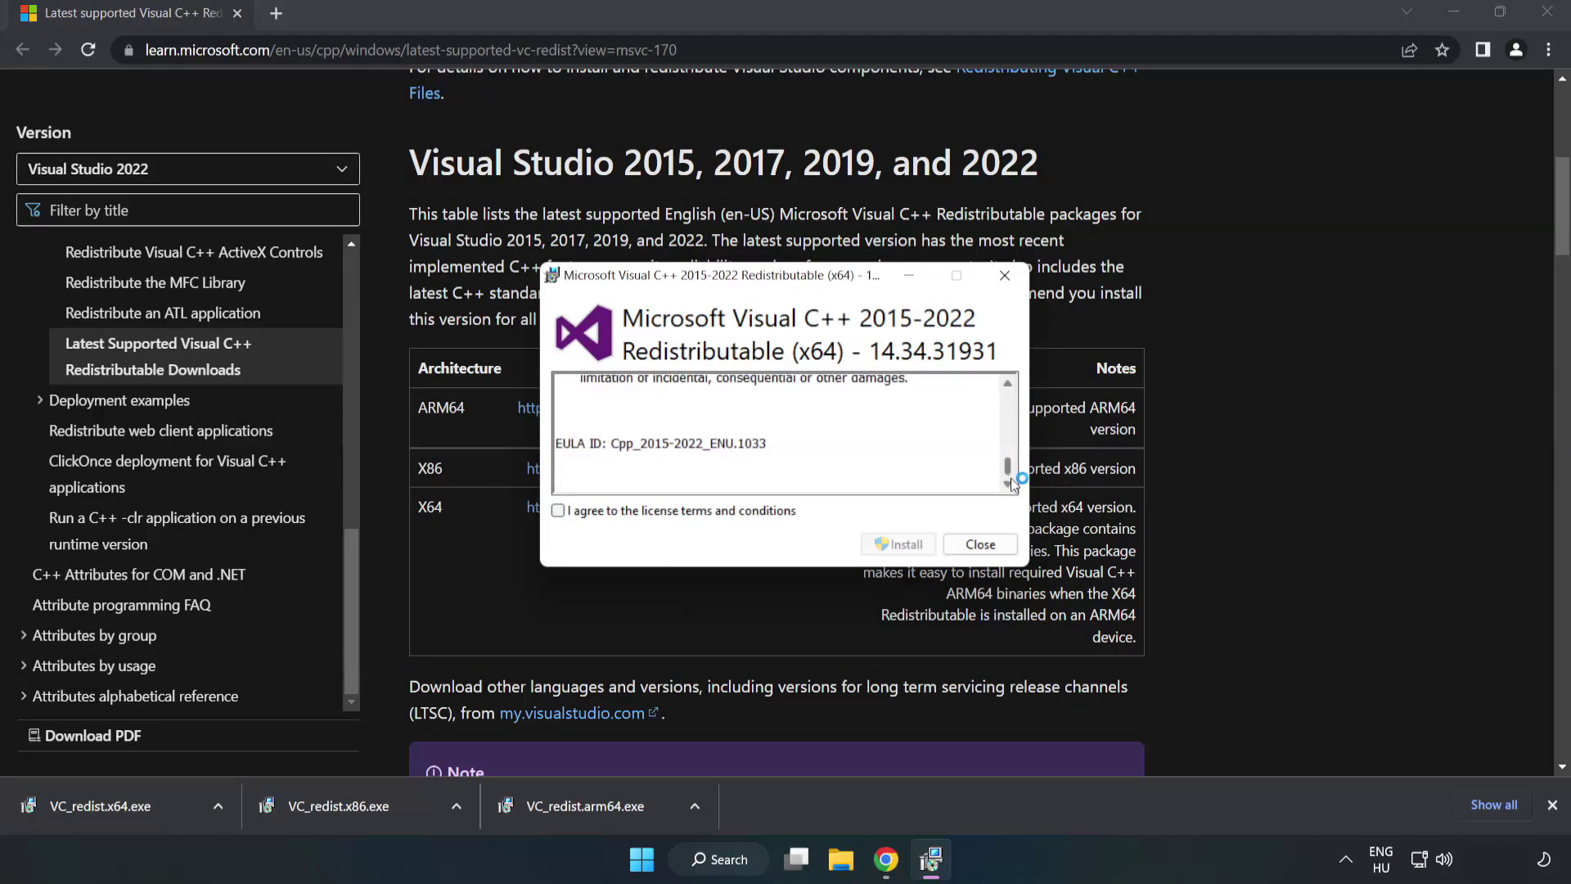
left_click(558, 511)
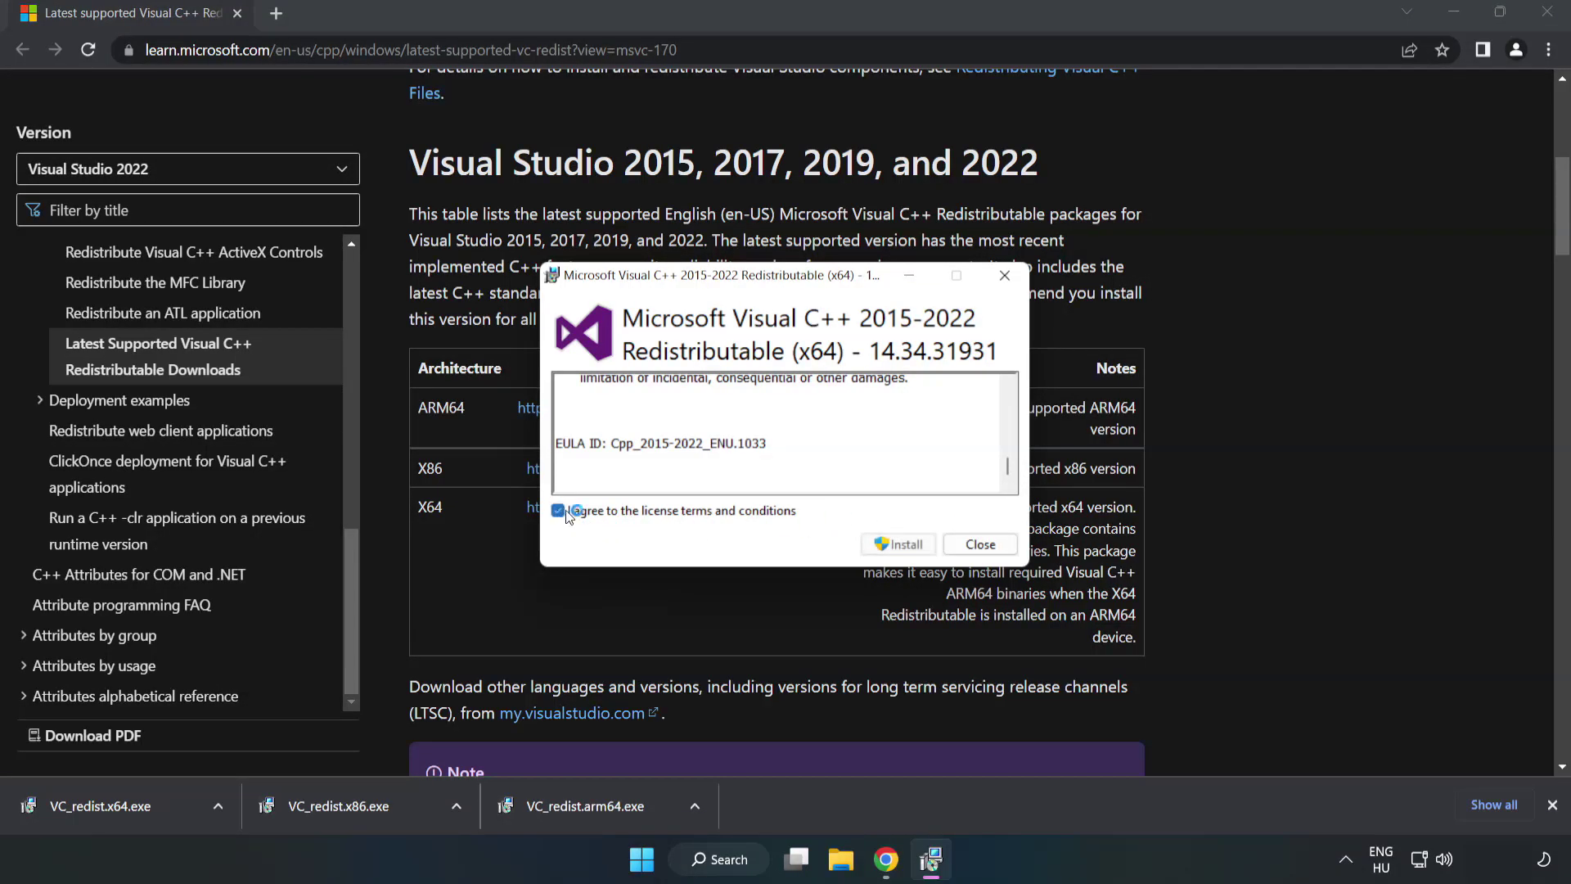
left_click(902, 537)
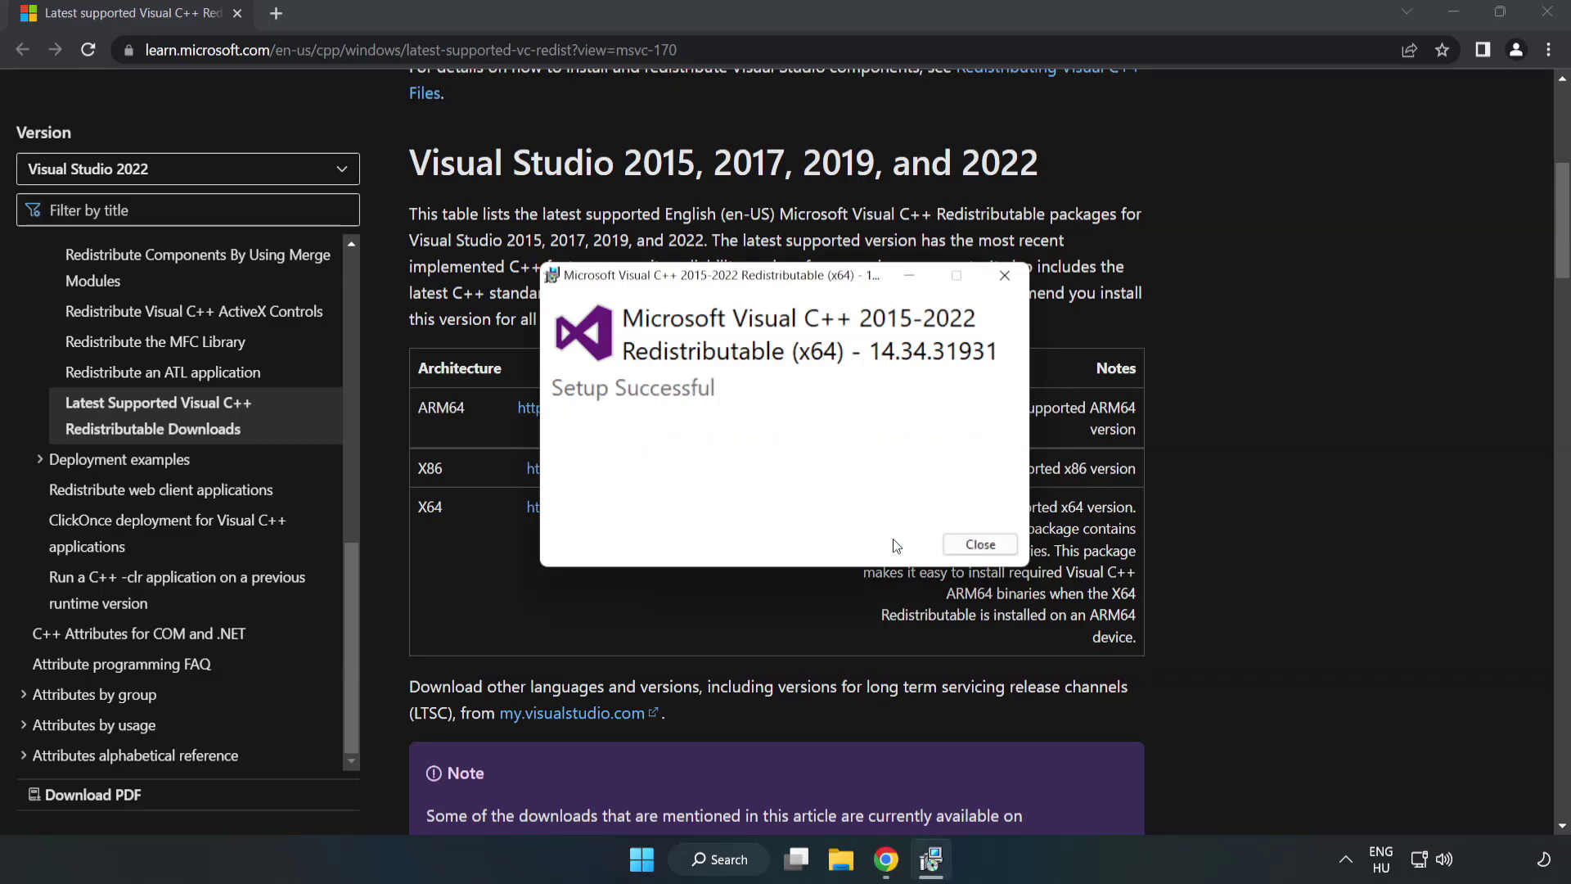
left_click(986, 550)
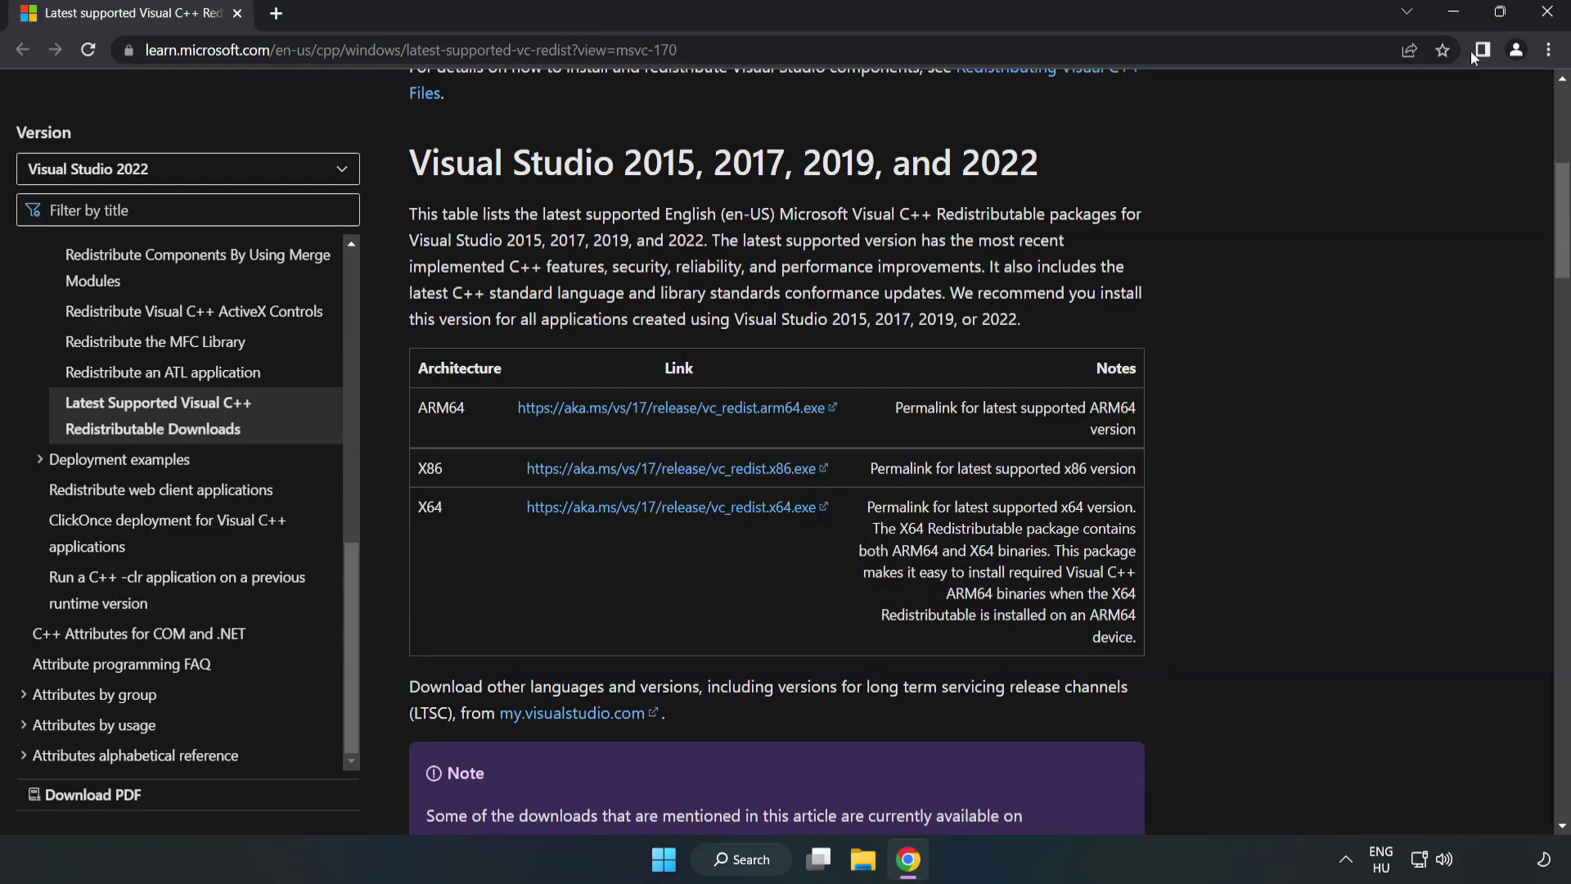
Step: Close Chrome and run Command Prompt as administrator from a search for cmd
left_click(1549, 14)
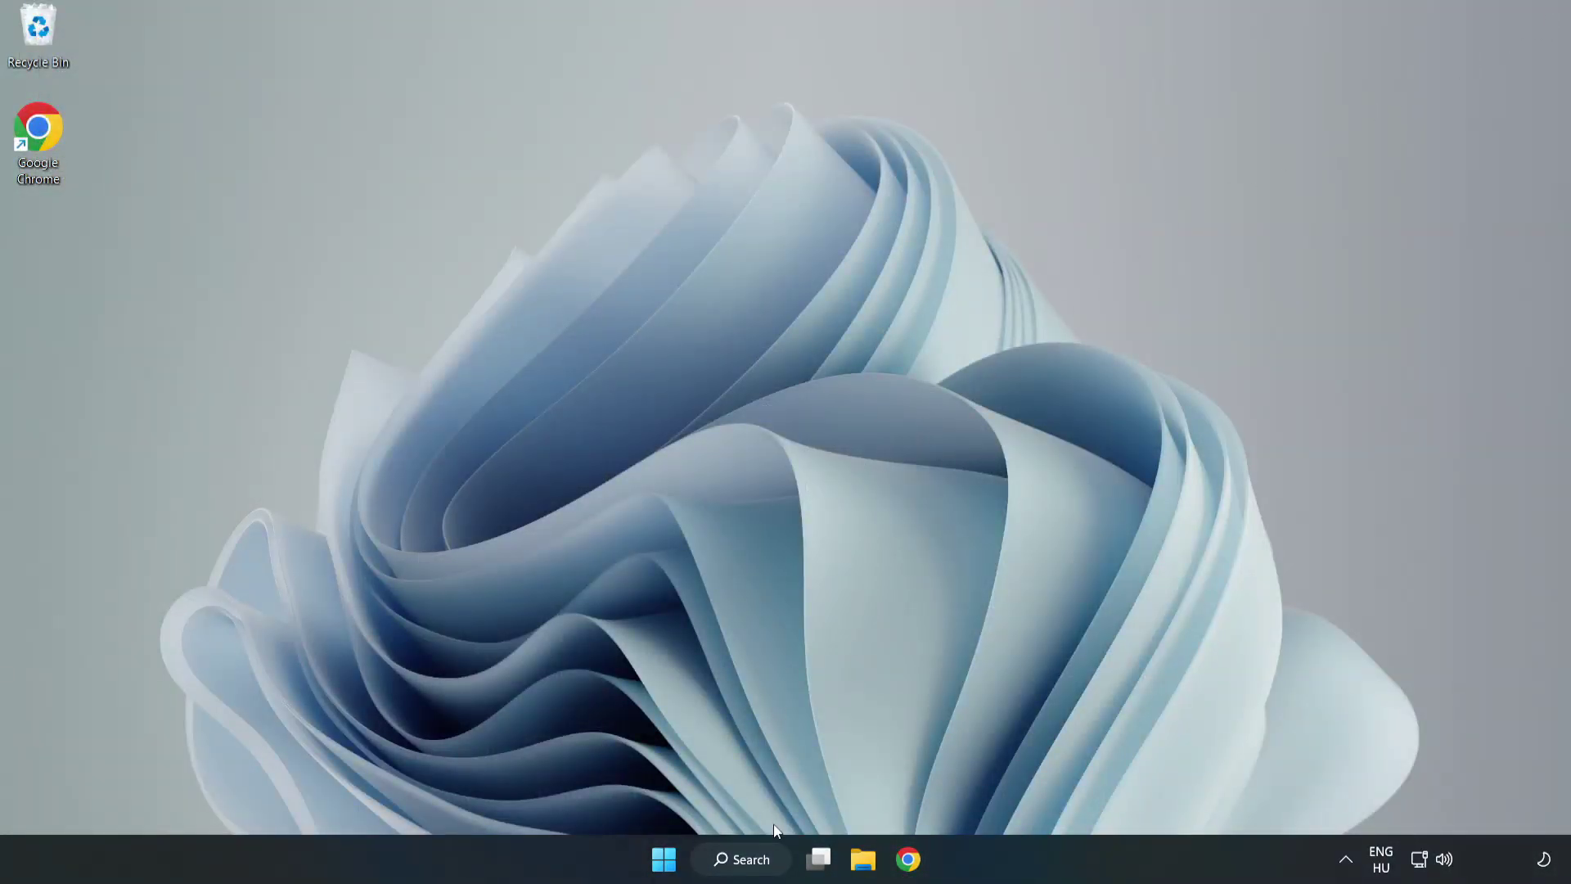
left_click(764, 859)
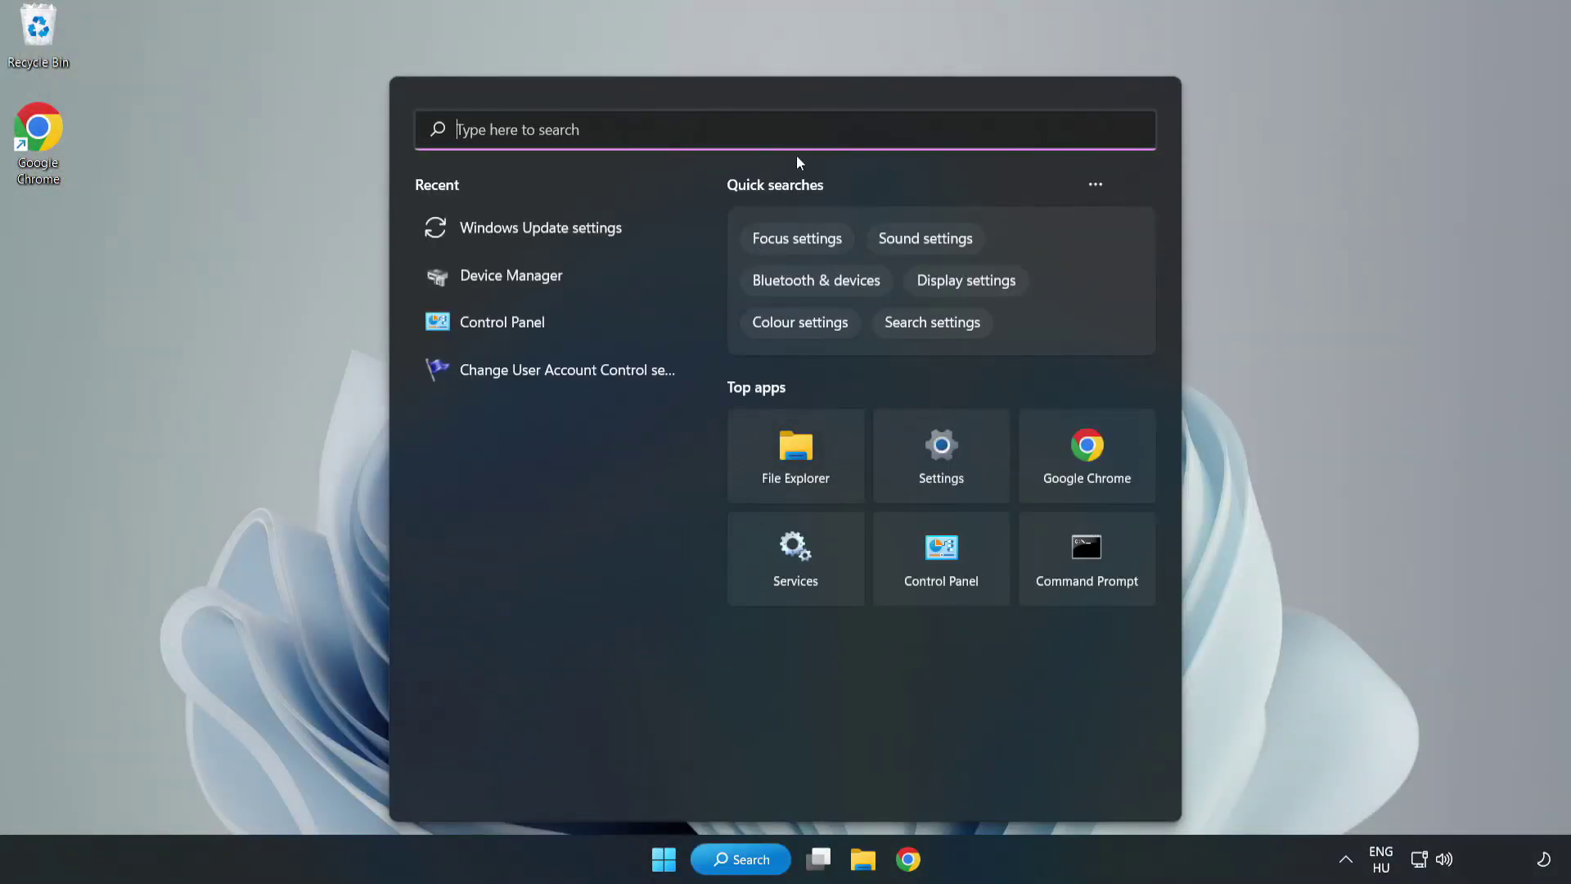
type("cmd")
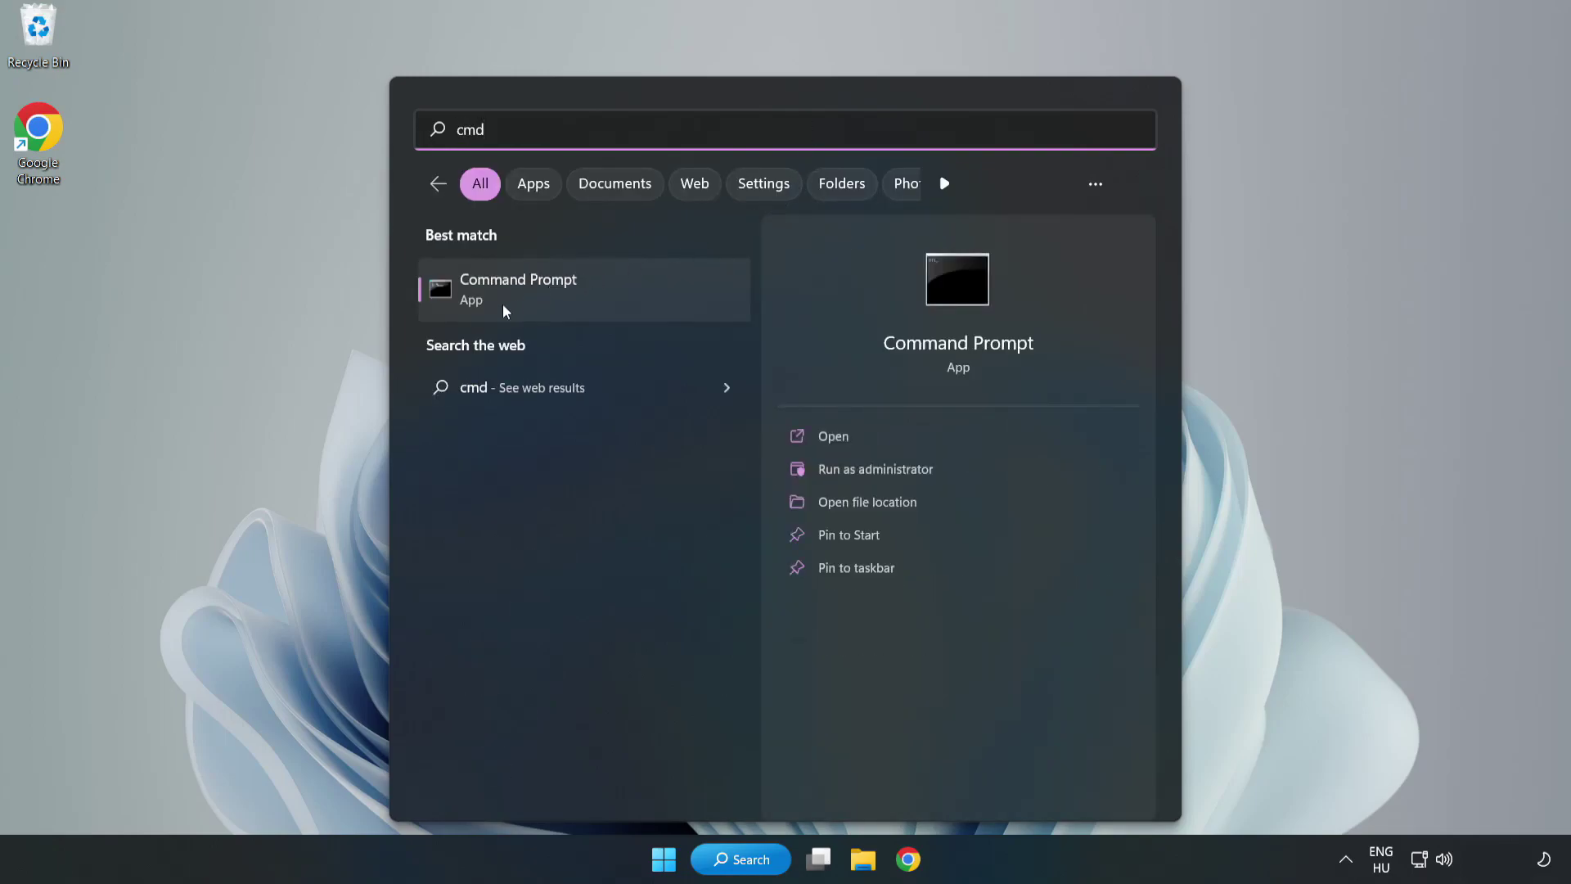
left_click(618, 297)
right_click(618, 297)
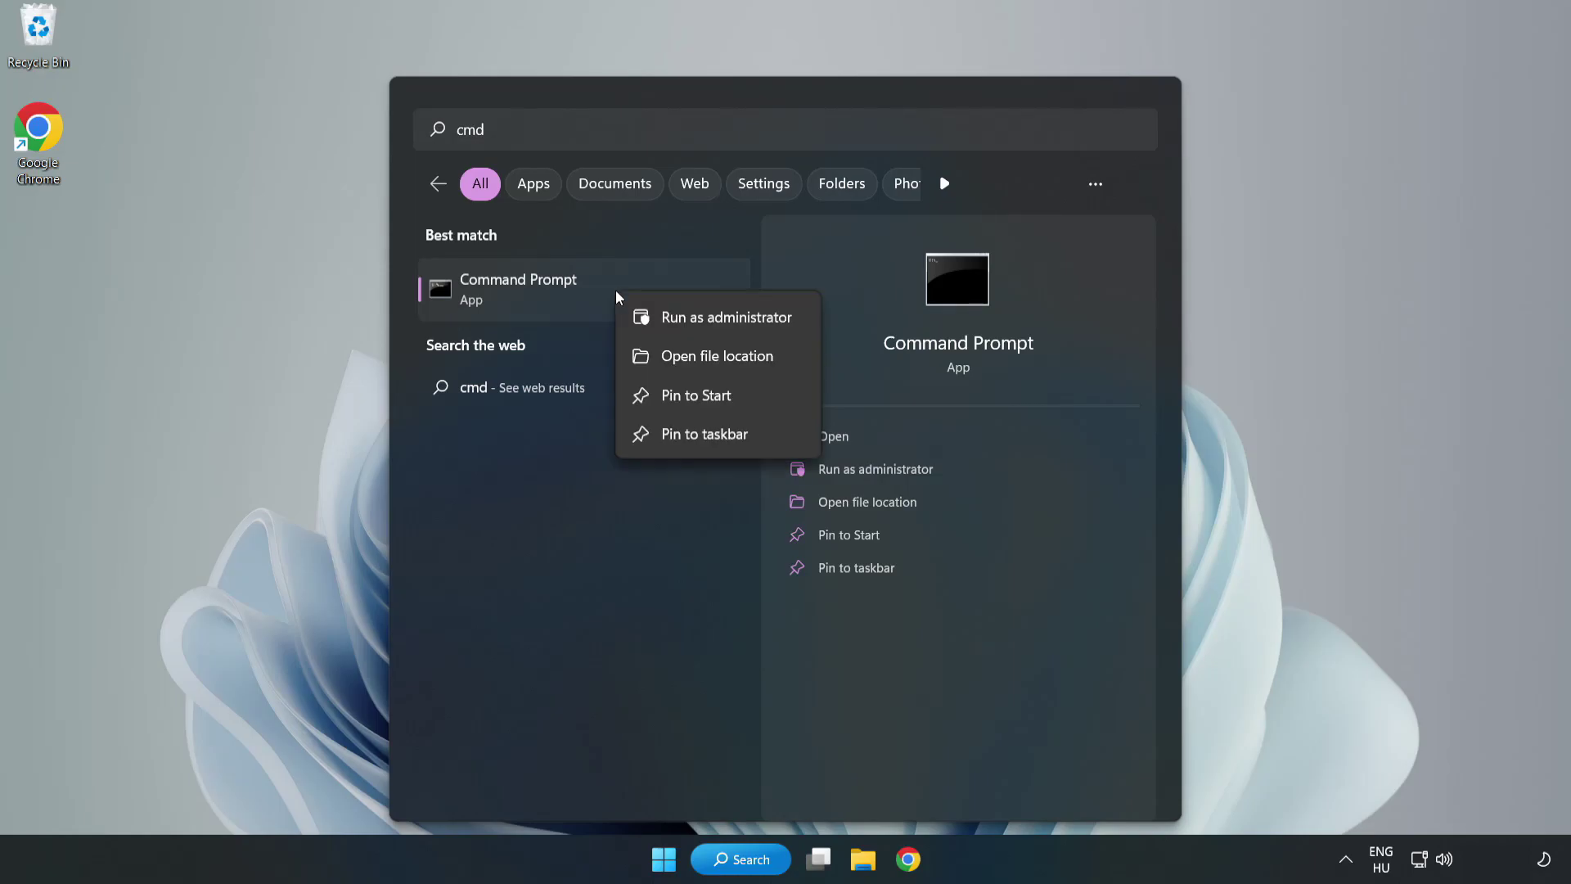
left_click(679, 320)
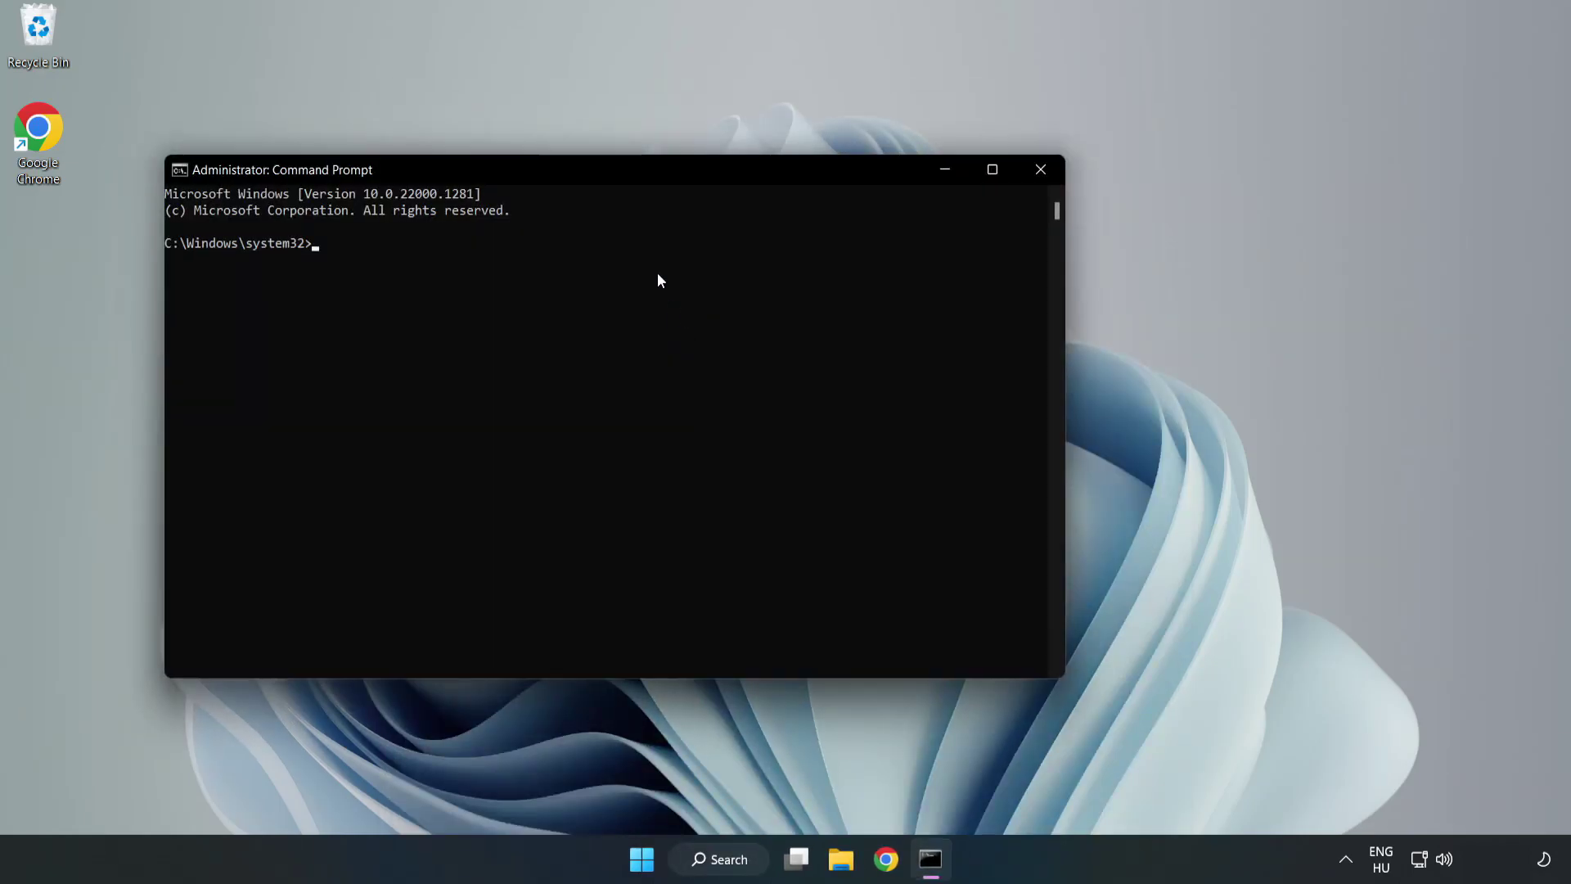
left_click_drag(626, 183, 800, 184)
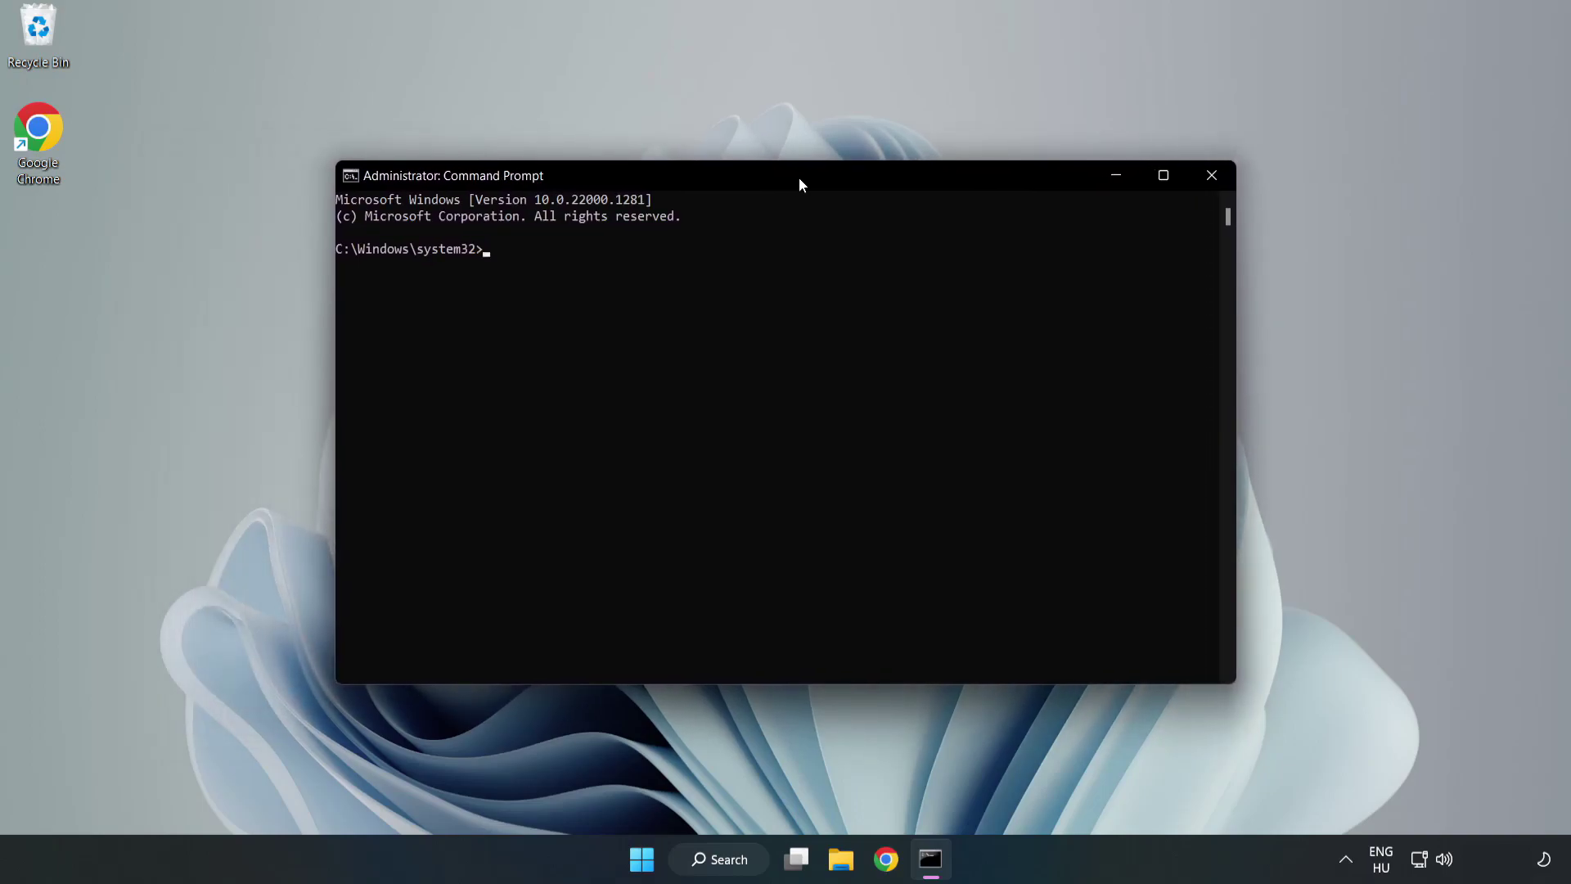
Step: Run sfc /scannow in the administrator Command Prompt
type("s")
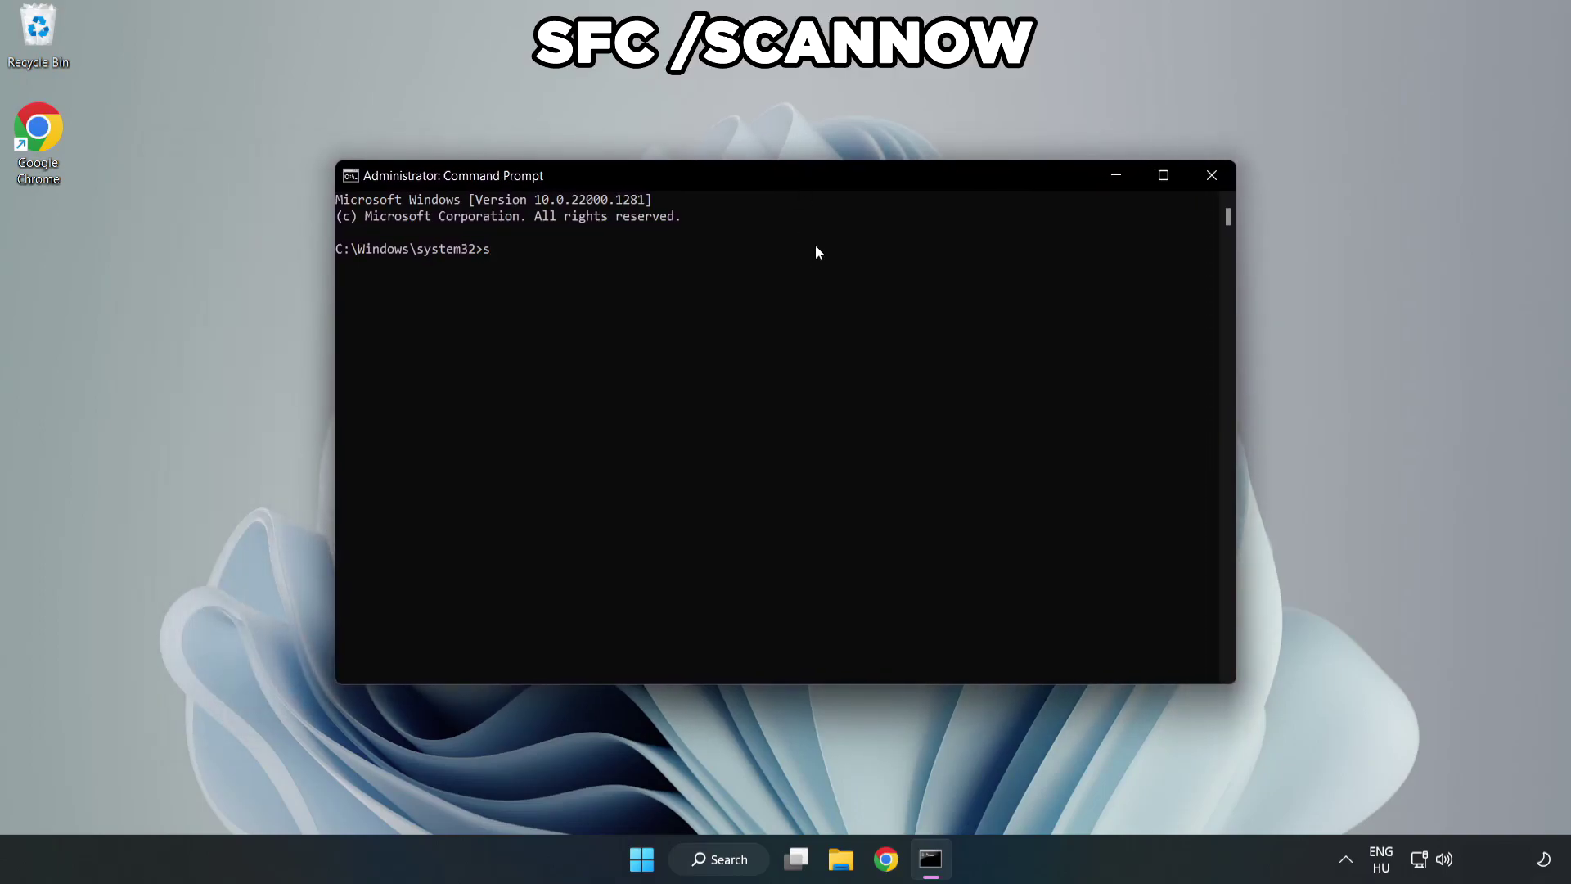
type("fc /scannow")
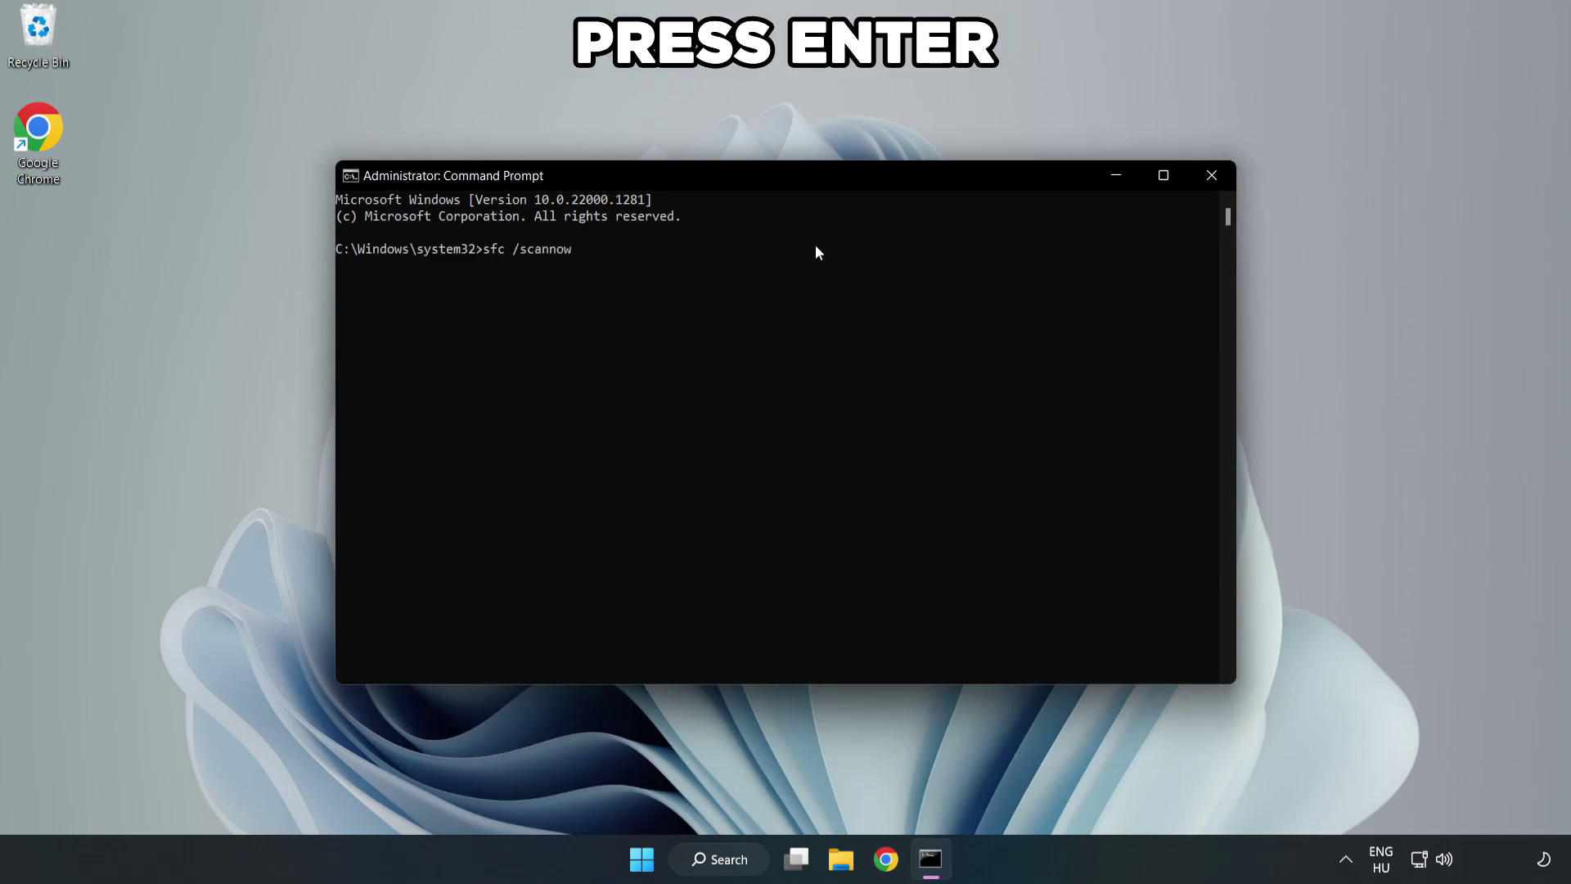
key("Return")
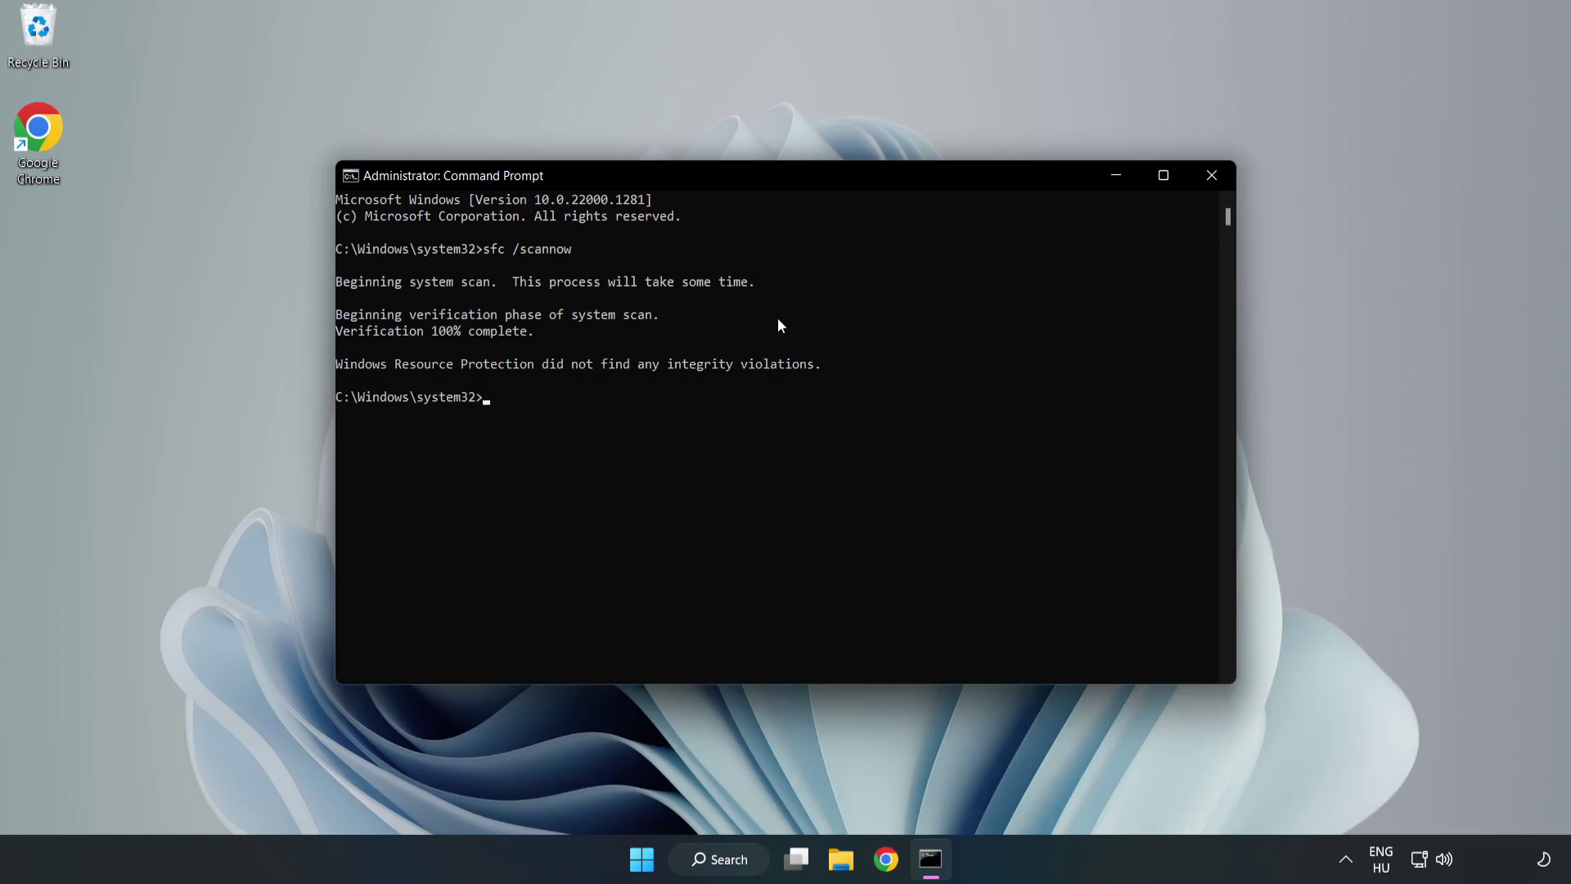
Step: Close Command Prompt and show the Start menu's Sleep, Shut down and Restart options
left_click(1209, 185)
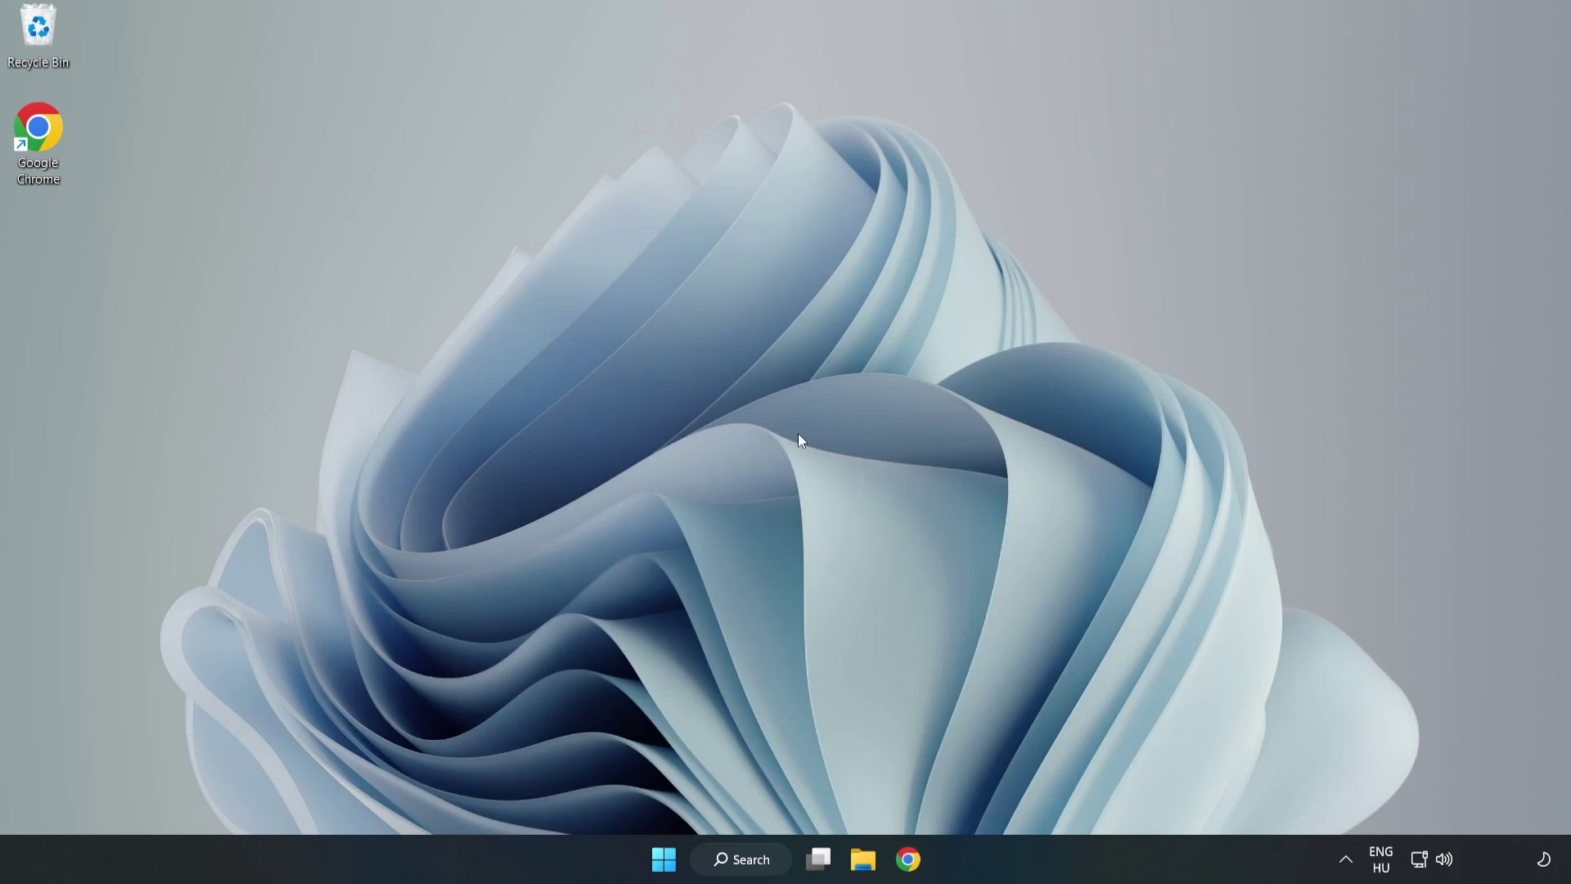
left_click(663, 859)
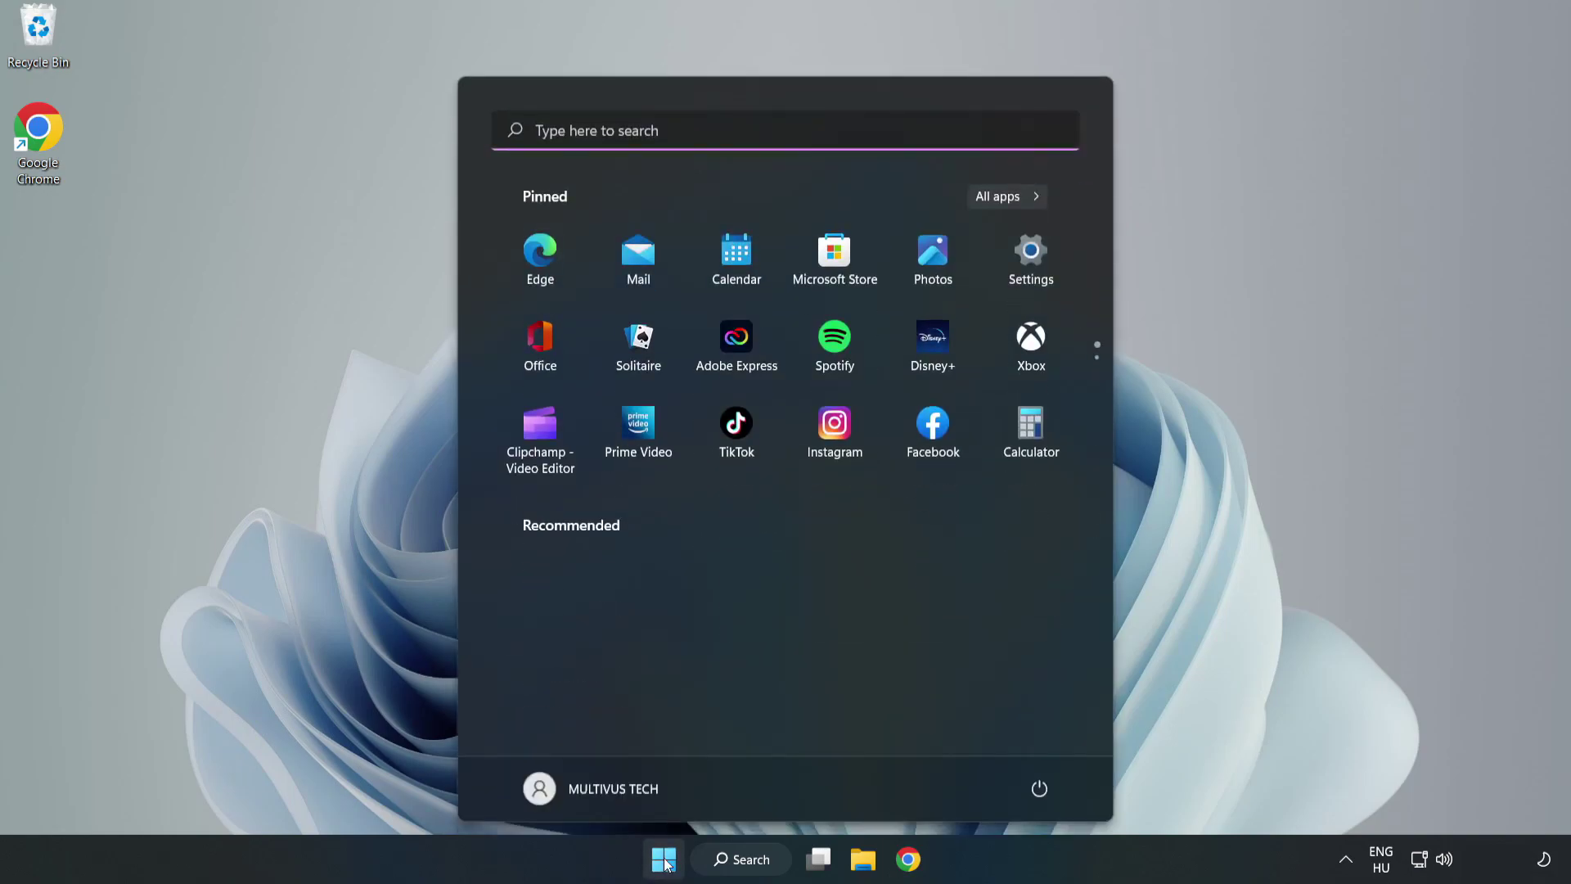
left_click(1048, 790)
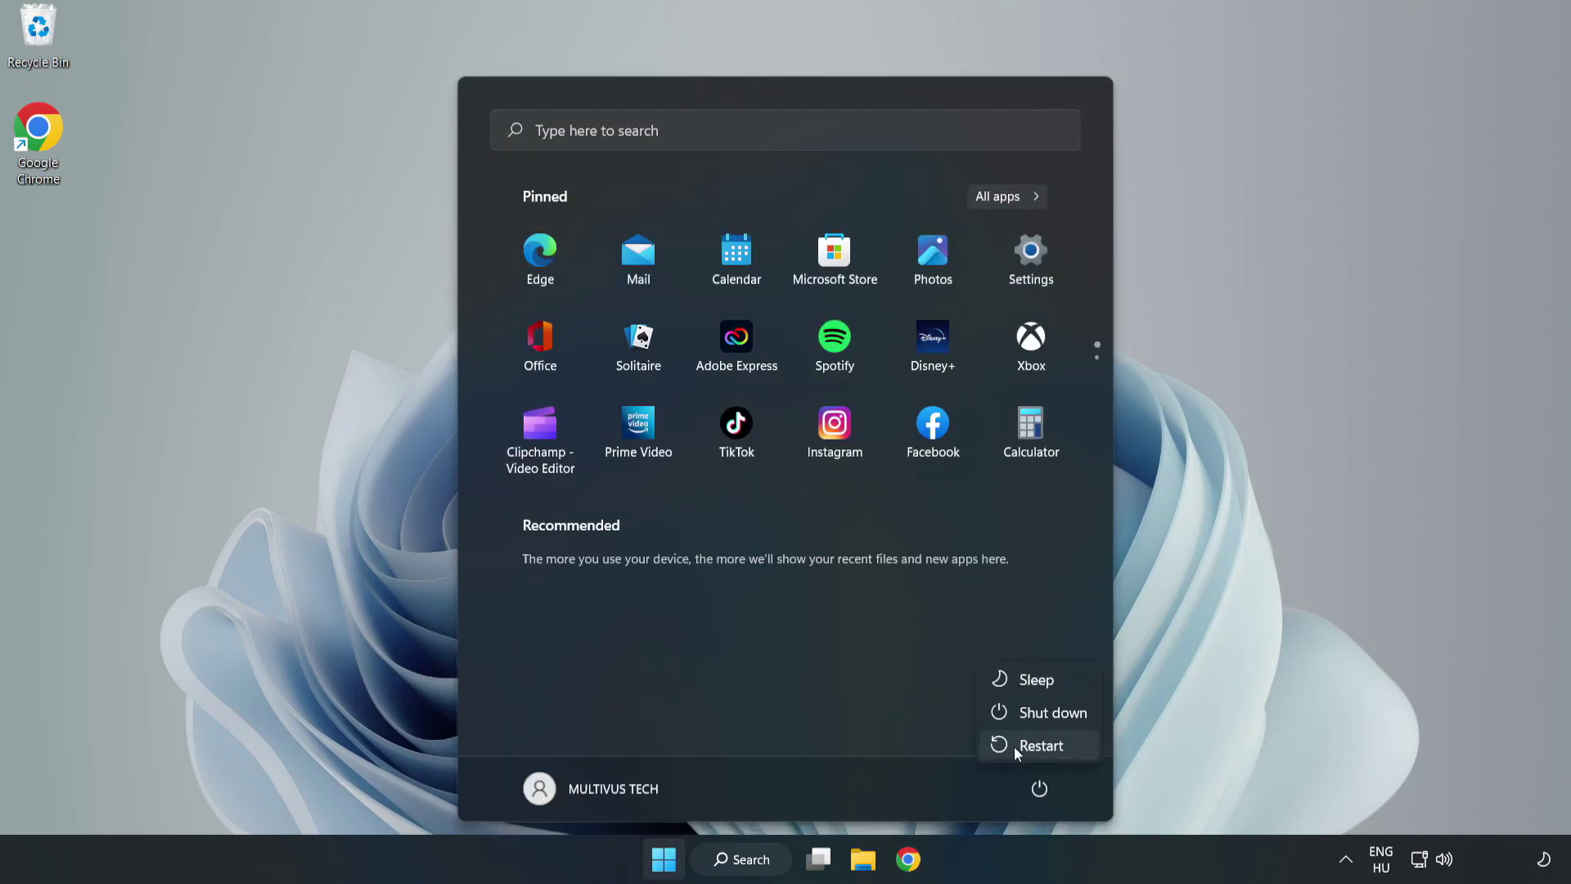